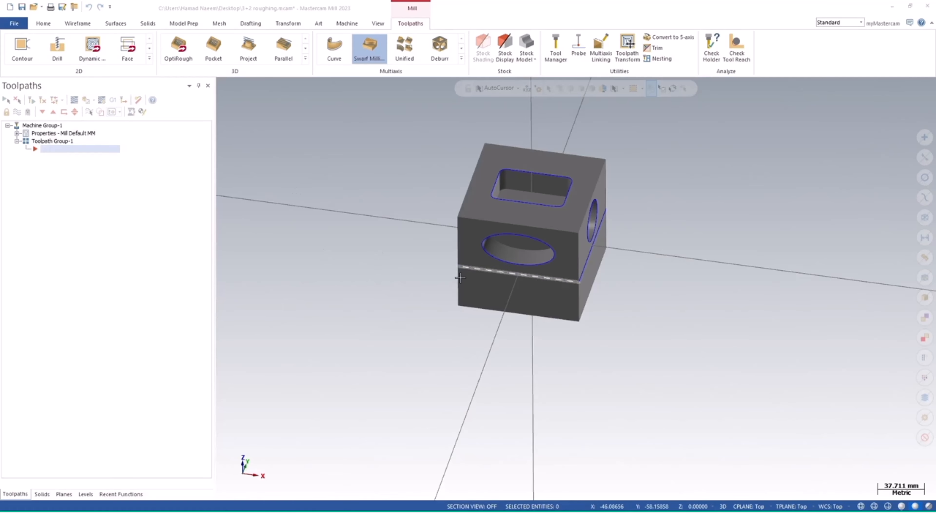
Examine the block's pockets and side openings from several angles, then select the lower solid body.
mouse_move(549, 285)
middle_mouse_down()
mouse_move(532, 255)
mouse_move(545, 246)
mouse_move(527, 241)
mouse_move(610, 256)
mouse_move(613, 296)
middle_mouse_up()
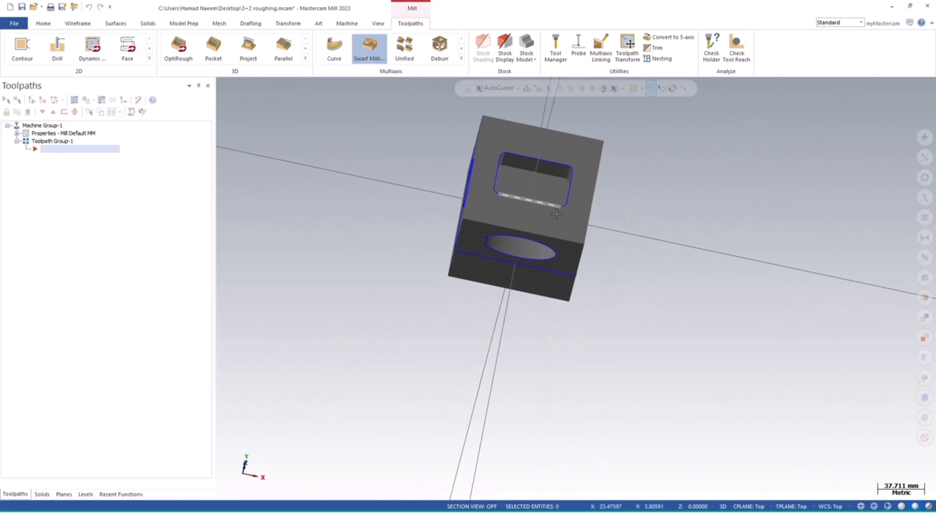
mouse_move(560, 210)
middle_mouse_down()
mouse_move(548, 158)
mouse_move(587, 218)
middle_mouse_up()
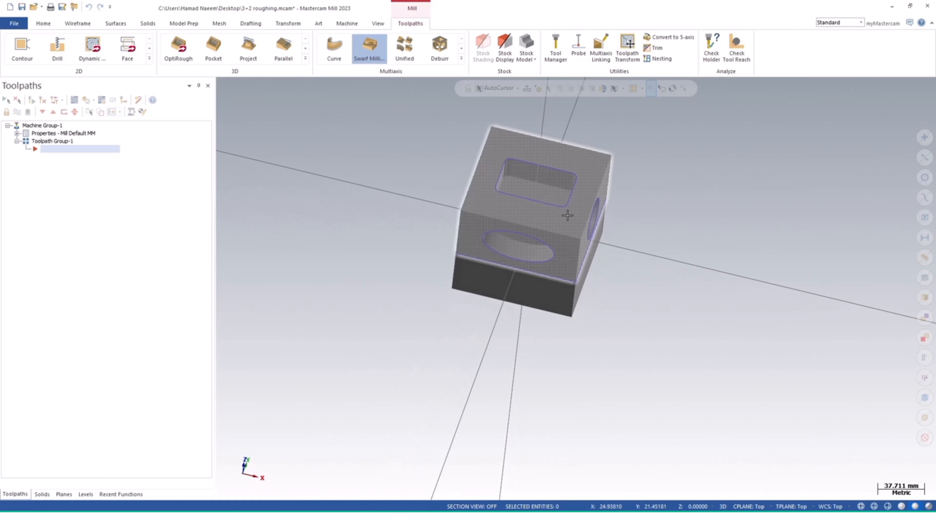
middle_click_drag(568, 215, 576, 269, "shift")
middle_click_drag(477, 264, 575, 299)
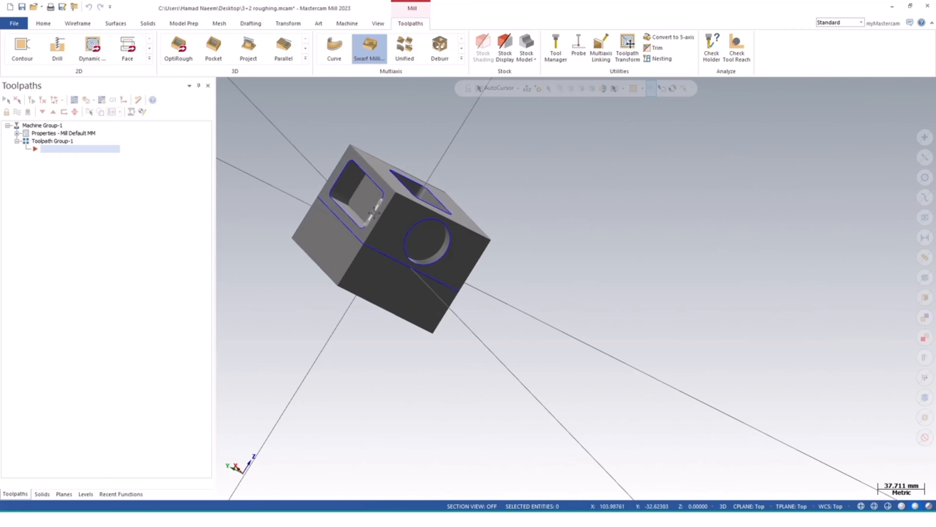
middle_click_drag(375, 210, 232, 197)
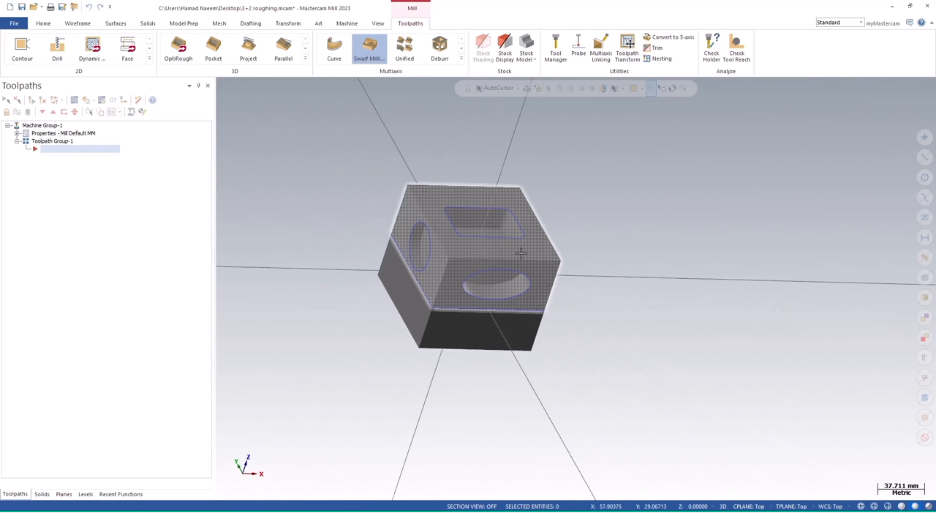
middle_click_drag(522, 253, 542, 251)
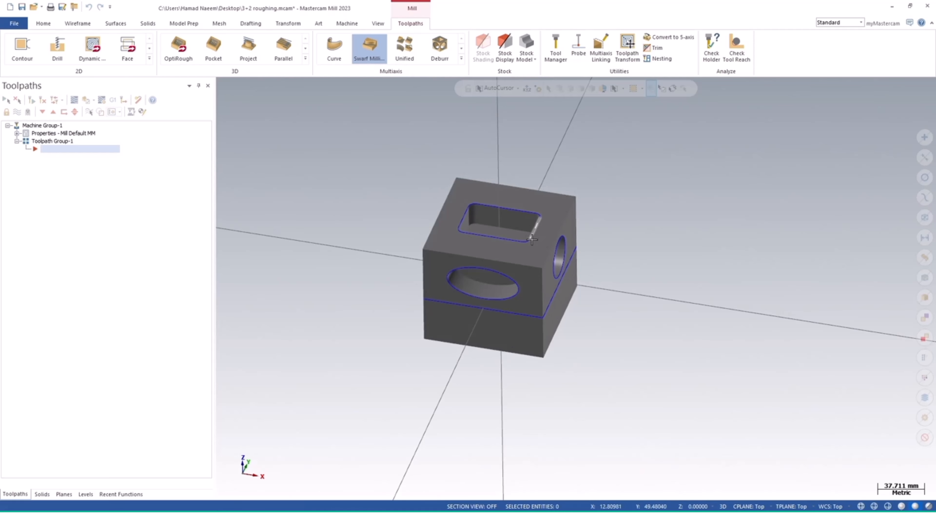
middle_click_drag(501, 234, 546, 240)
middle_click_drag(553, 280, 539, 328)
left_click(529, 328)
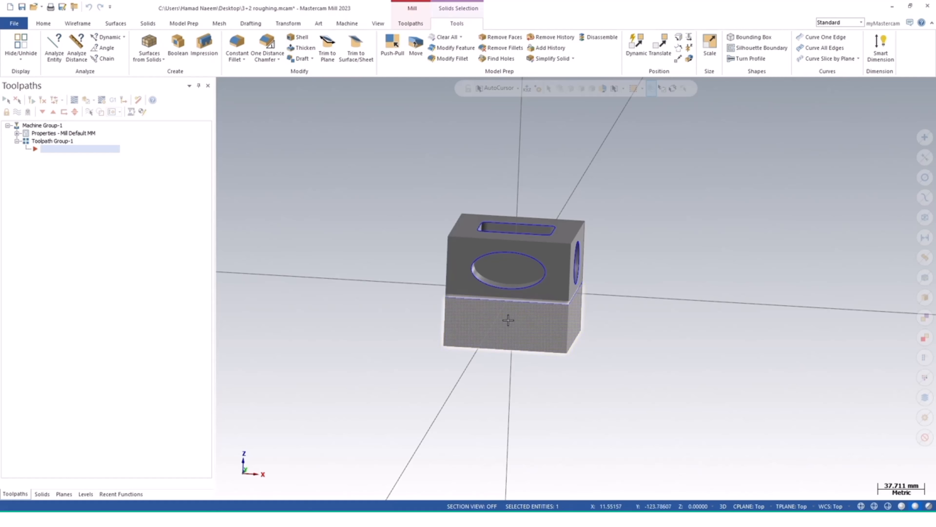
middle_click_drag(526, 326, 502, 329)
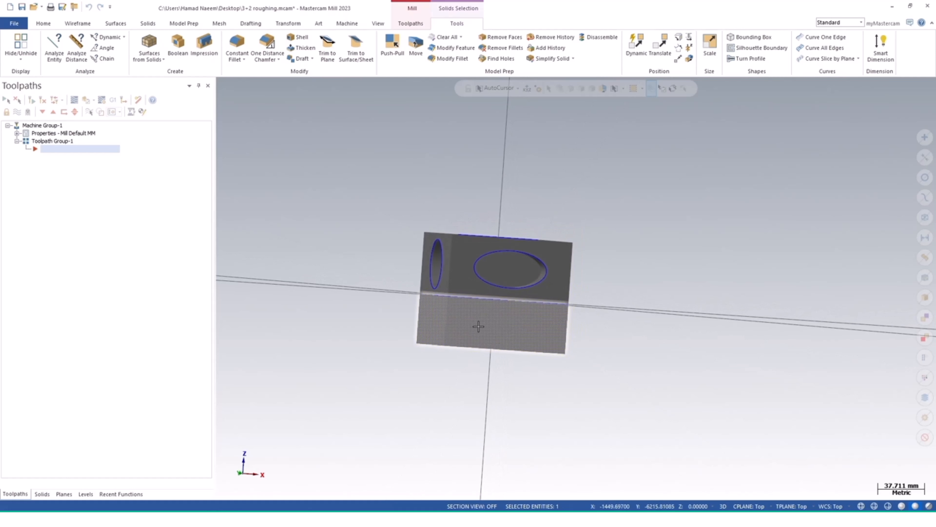
middle_click_drag(514, 328, 453, 350)
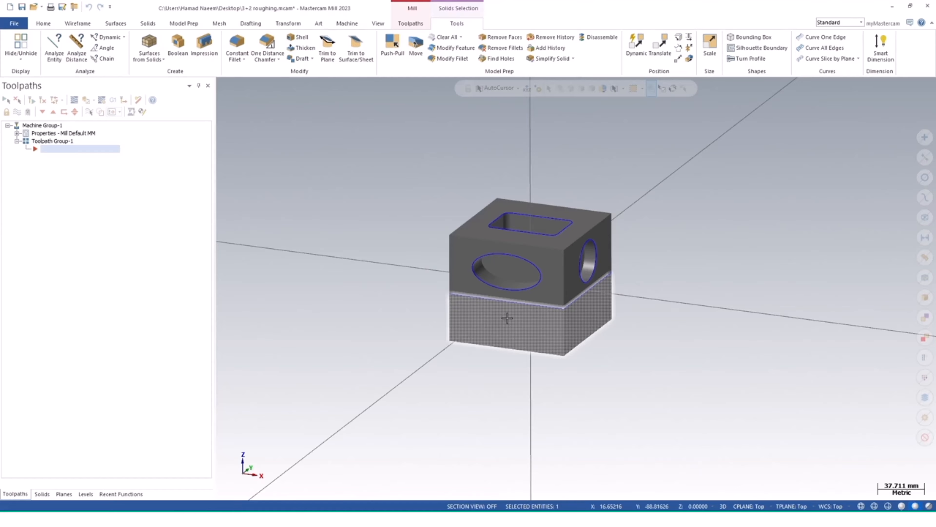
left_click(513, 324)
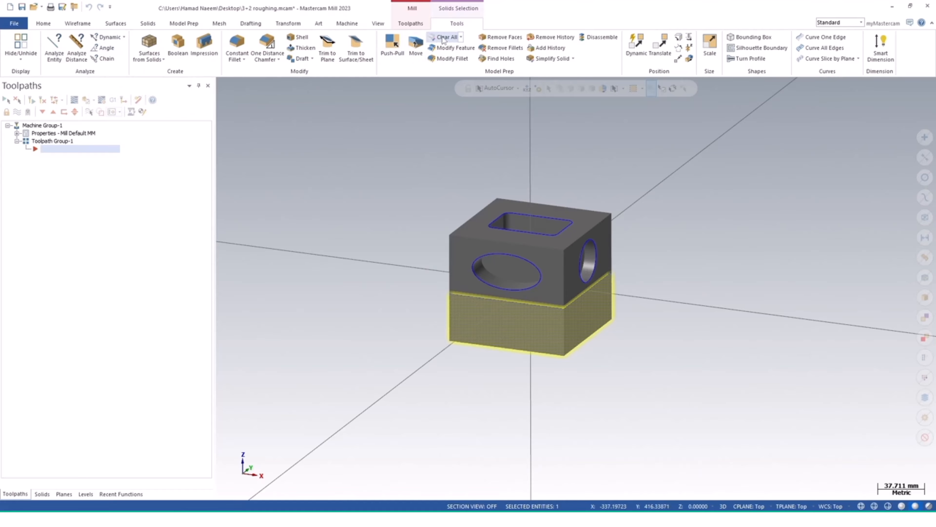
Create a rectangular stock model named stock, with its size taken from all solids.
left_click(416, 24)
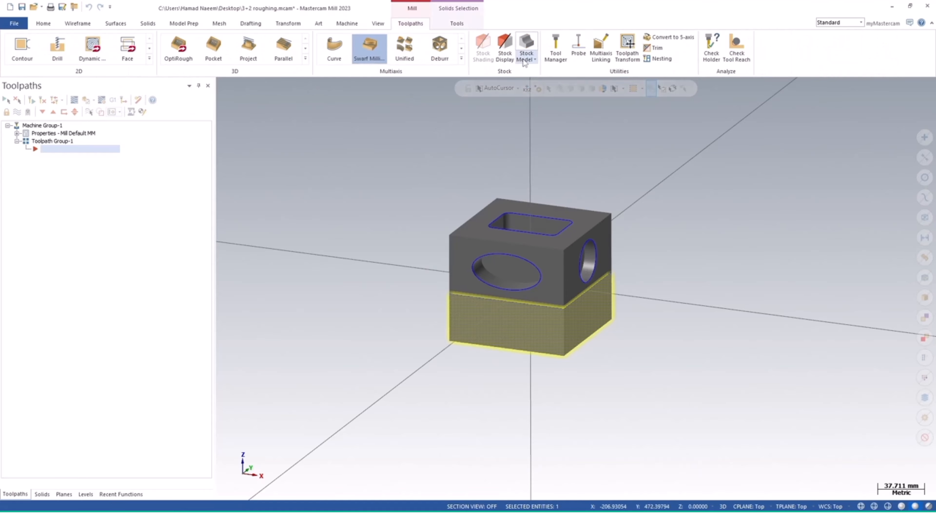
left_click(527, 45)
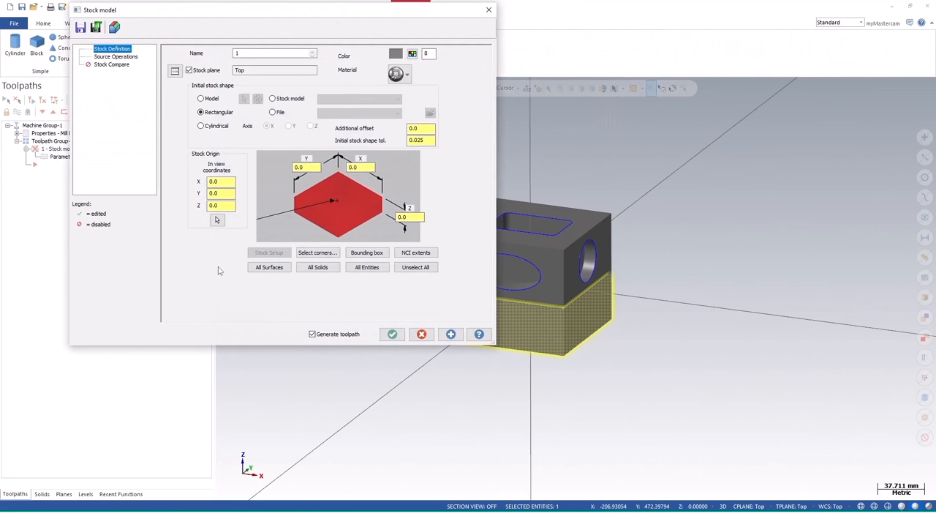
double_click(257, 52)
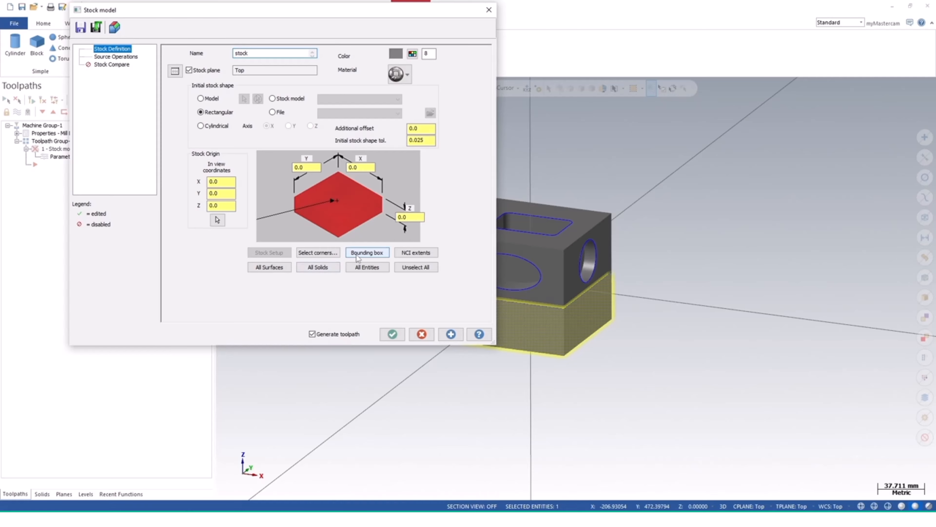
type("stock")
left_click(318, 267)
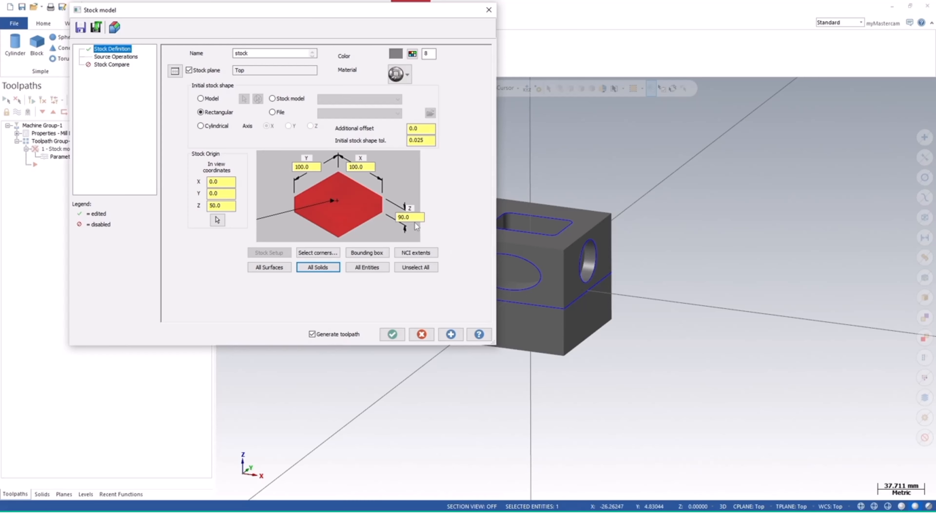
Set the stock model's Z height to 50 and generate it.
left_click(421, 216)
double_click(414, 217)
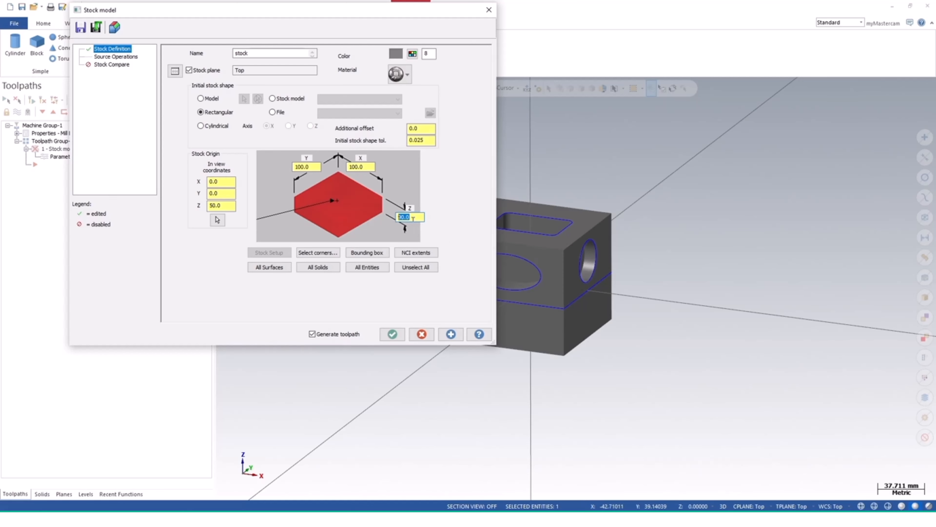
type("50")
left_click(392, 334)
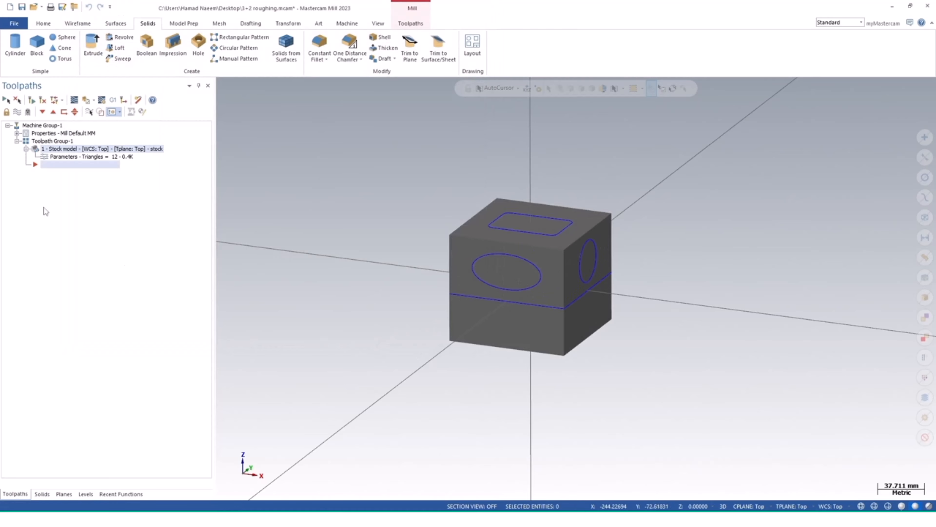
Start a 3+2 Automatic Roughing multiaxis toolpath.
left_click(410, 23)
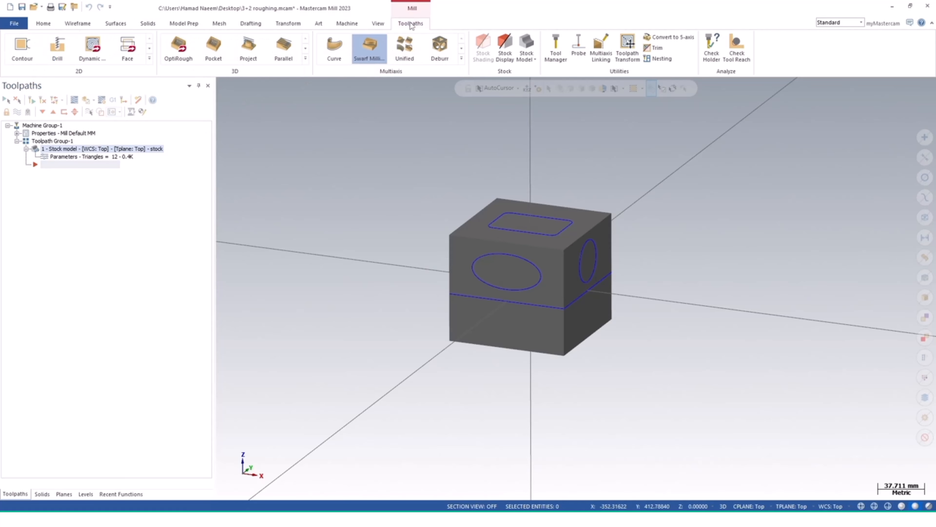
left_click(461, 59)
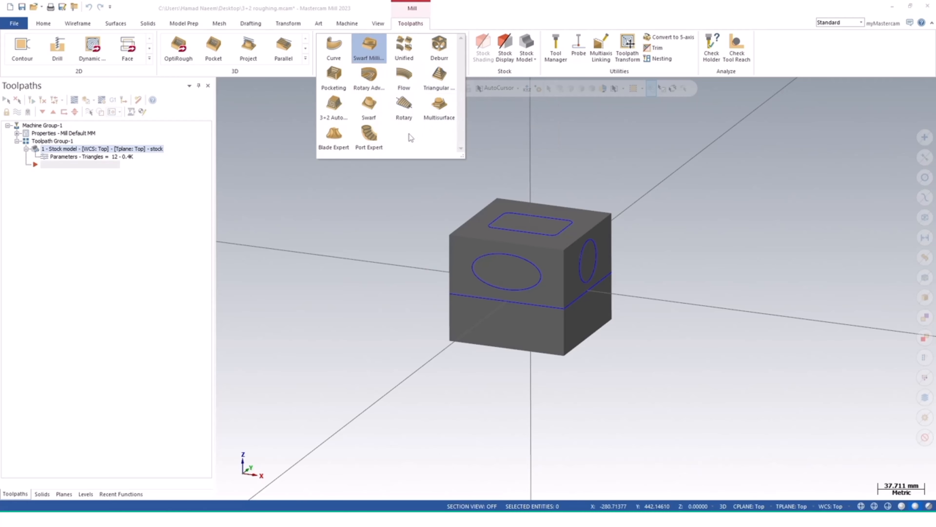
left_click(334, 107)
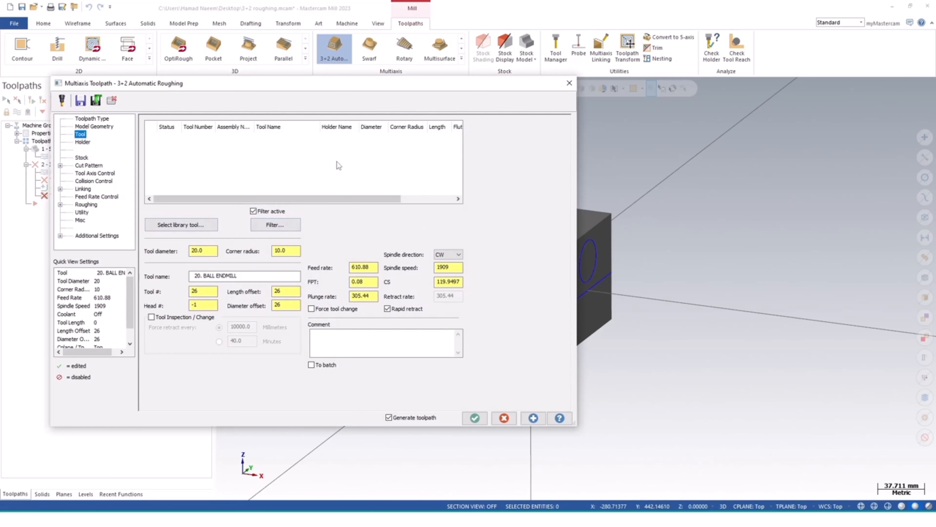
left_click_drag(362, 87, 591, 338)
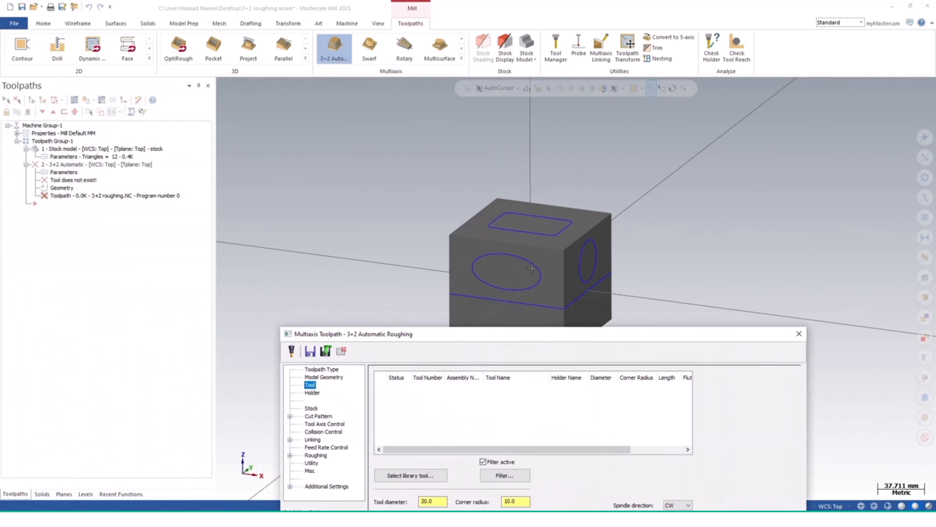
mouse_move(548, 284)
middle_mouse_down()
mouse_move(525, 274)
mouse_move(538, 269)
middle_mouse_up()
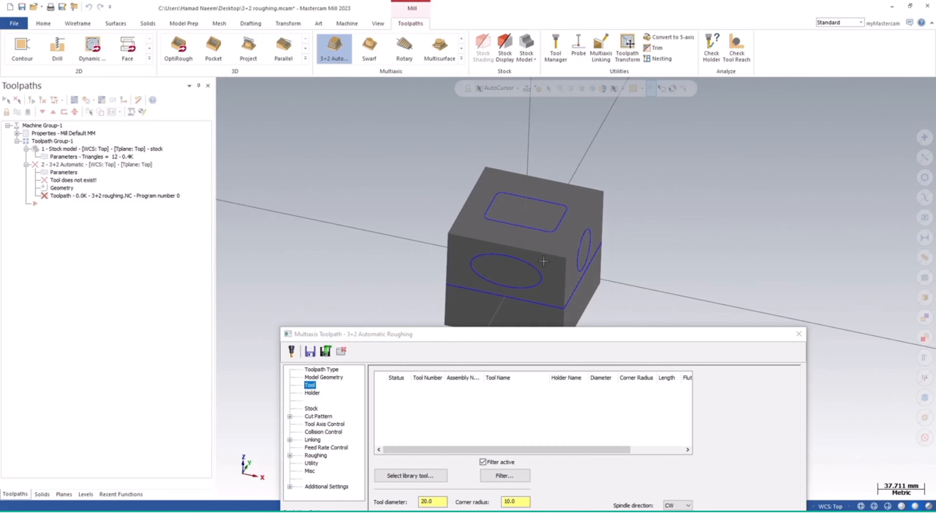
left_click_drag(522, 328, 480, 340)
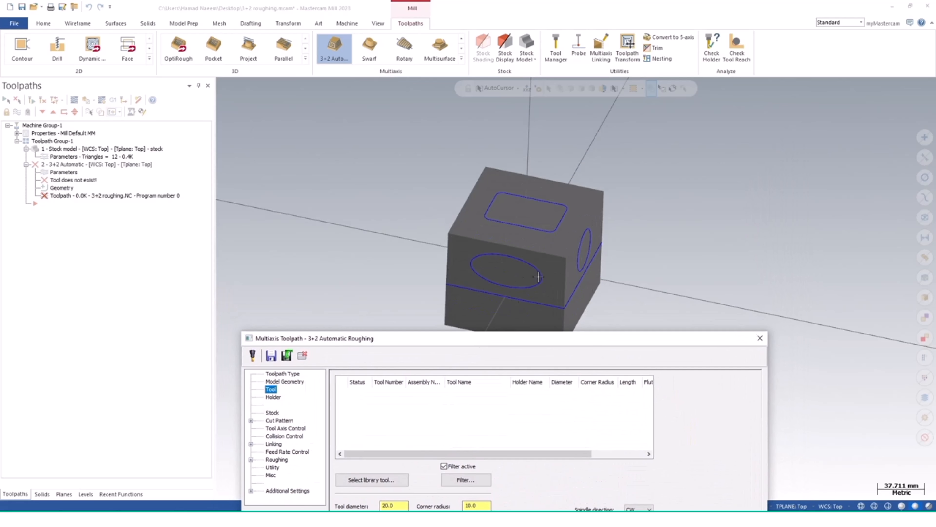
mouse_move(543, 281)
middle_mouse_down()
mouse_move(535, 290)
mouse_move(500, 279)
mouse_move(549, 270)
middle_mouse_up()
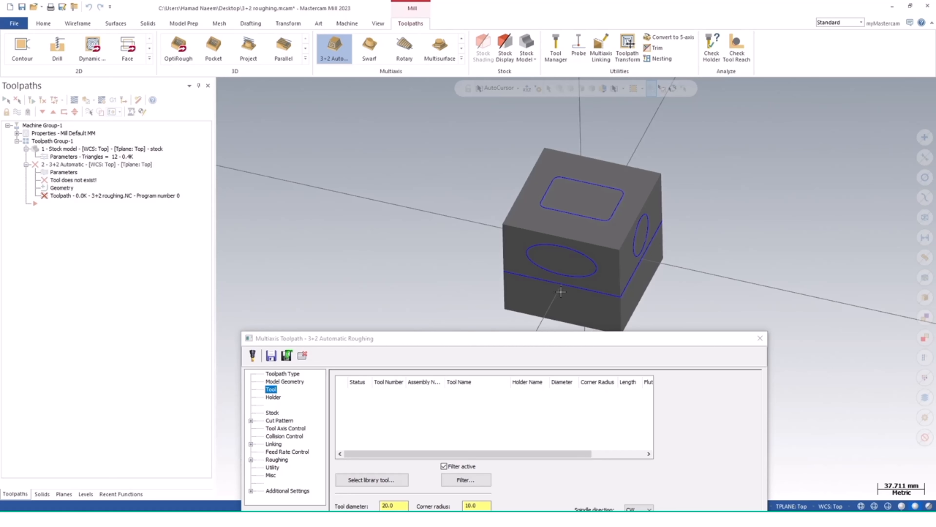
mouse_move(561, 292)
middle_mouse_down()
mouse_move(644, 272)
mouse_move(706, 289)
mouse_move(706, 303)
mouse_move(587, 276)
mouse_move(564, 306)
middle_mouse_up()
left_click_drag(546, 344, 513, 218)
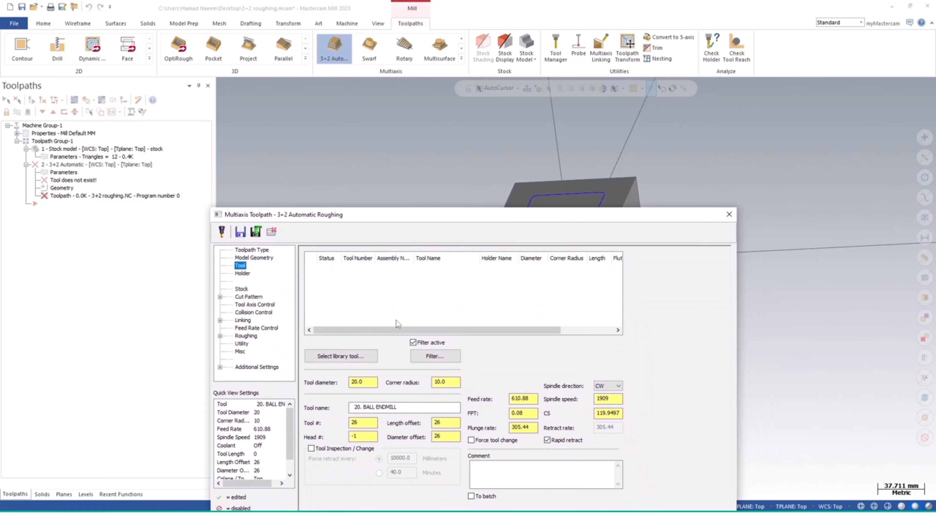
Filter the tool library to flat end mills only and choose FLAT END MILL - 10 for the toolpath.
left_click(324, 362)
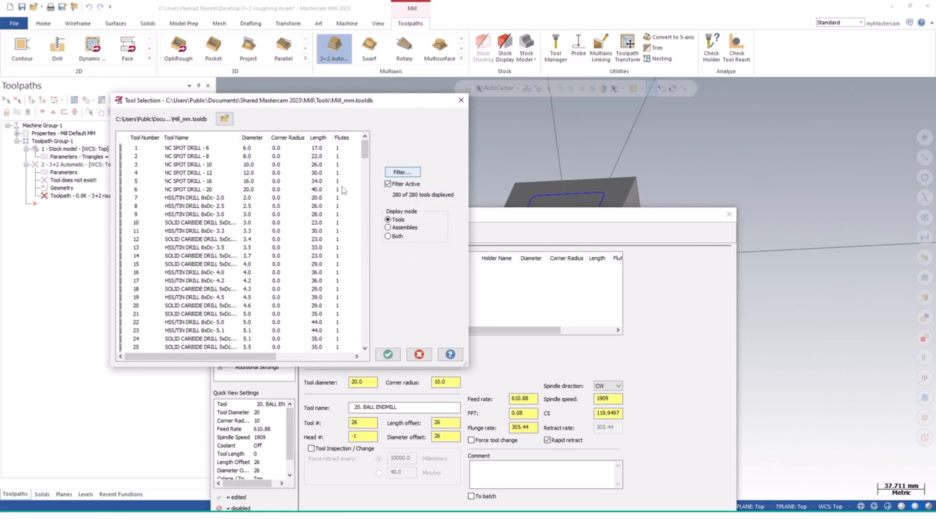
left_click(402, 172)
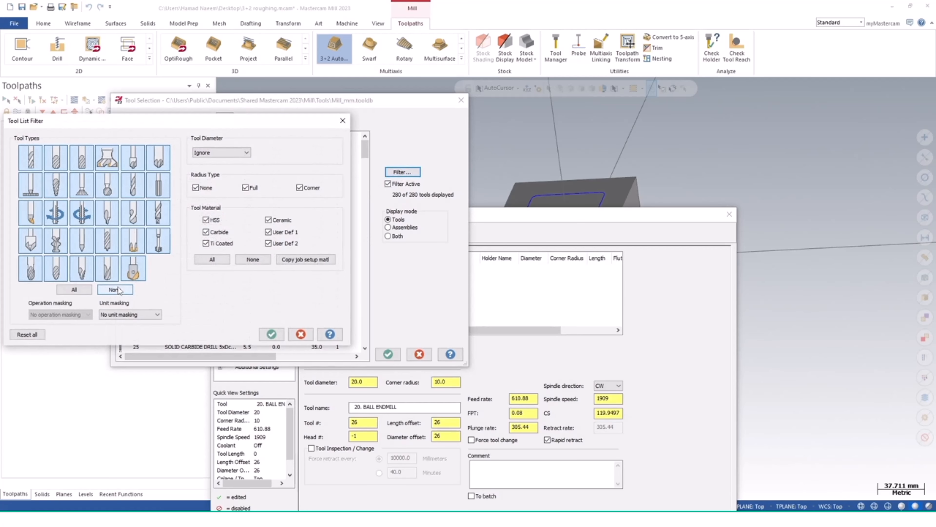
left_click(115, 290)
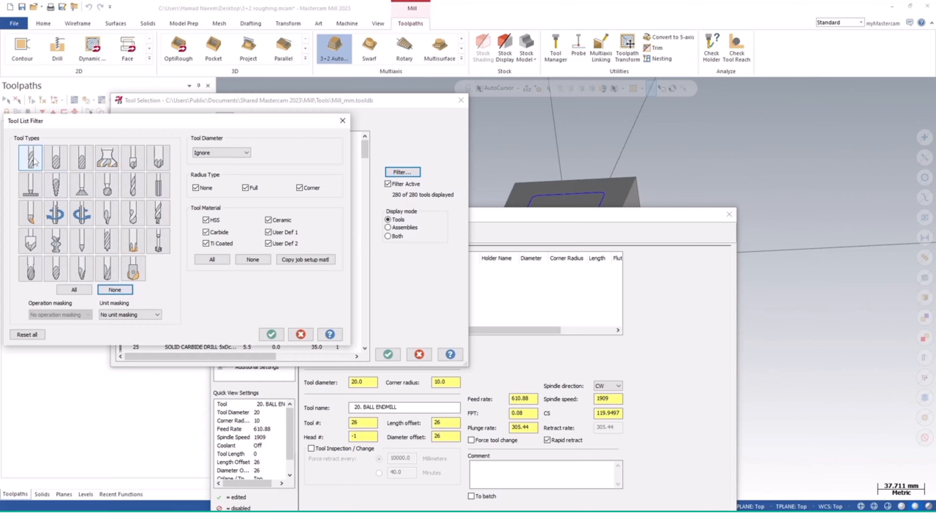
left_click(38, 167)
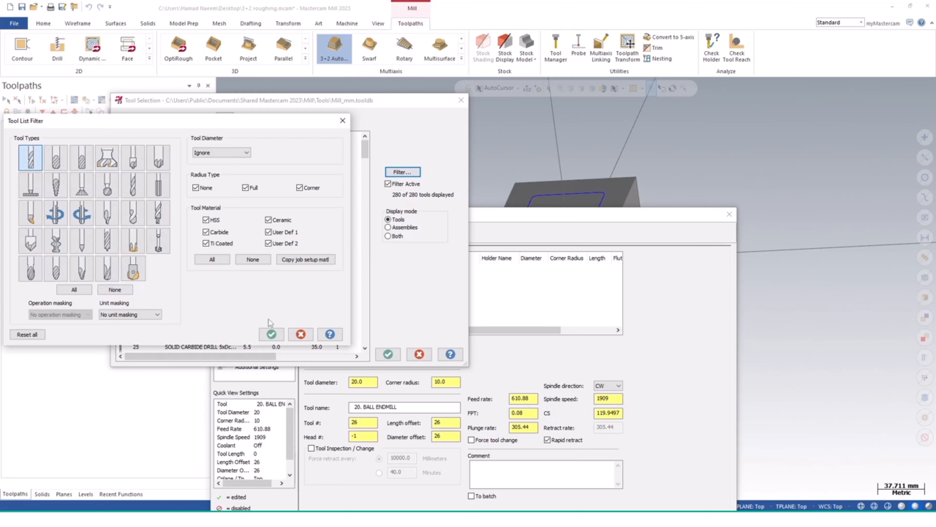
left_click(272, 334)
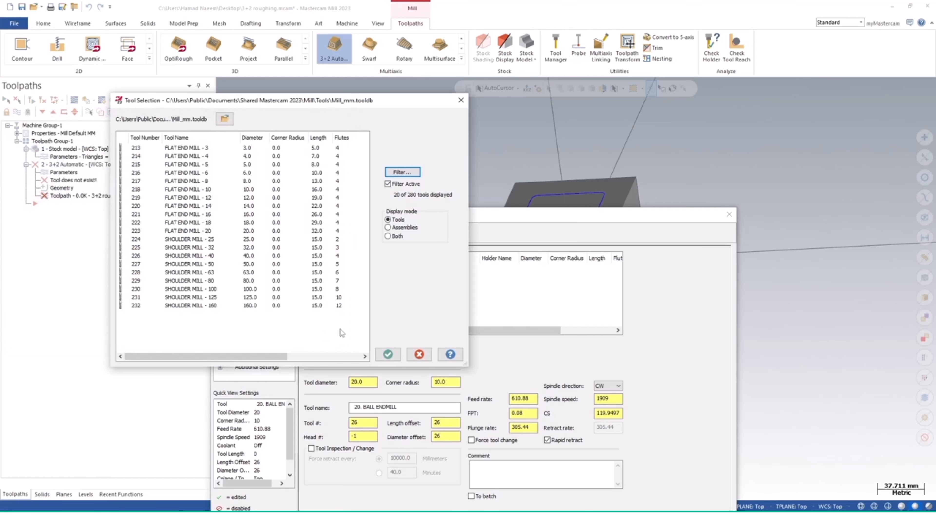
left_click(183, 189)
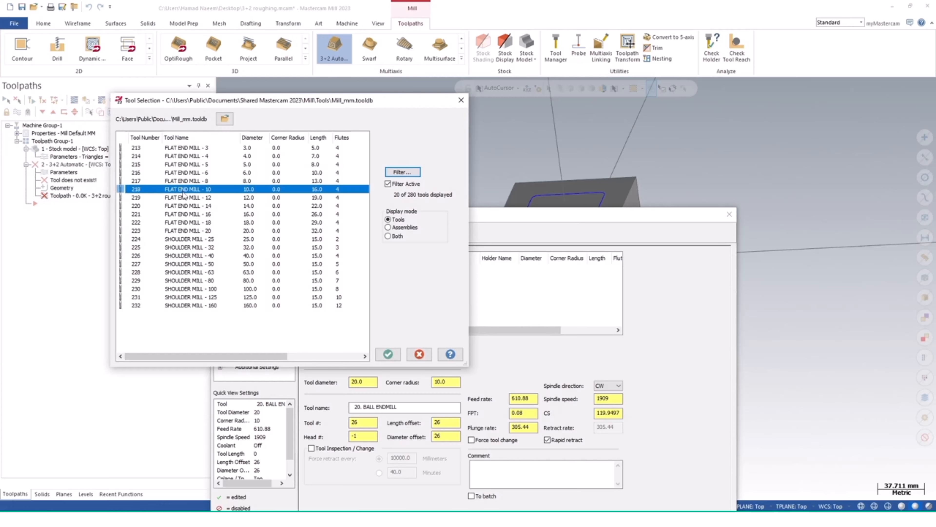
left_click(388, 354)
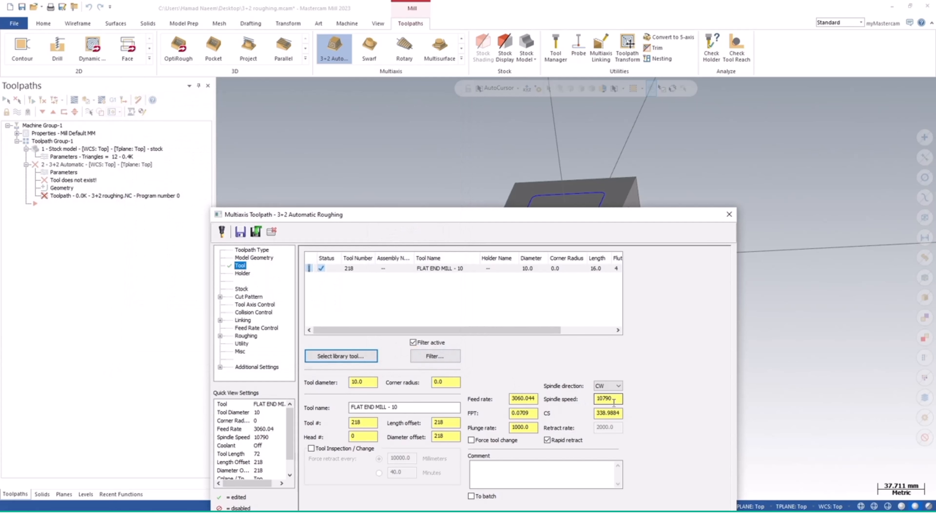
Set the end mill's spindle speed to 15000 and its feed rate to 1500.
left_click_drag(486, 215, 454, 97)
double_click(575, 280)
type("1")
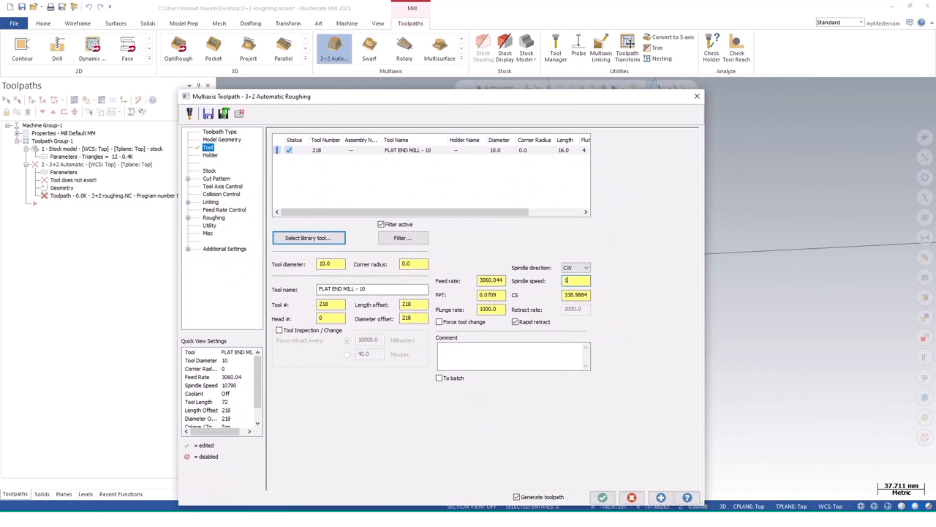
double_click(491, 280)
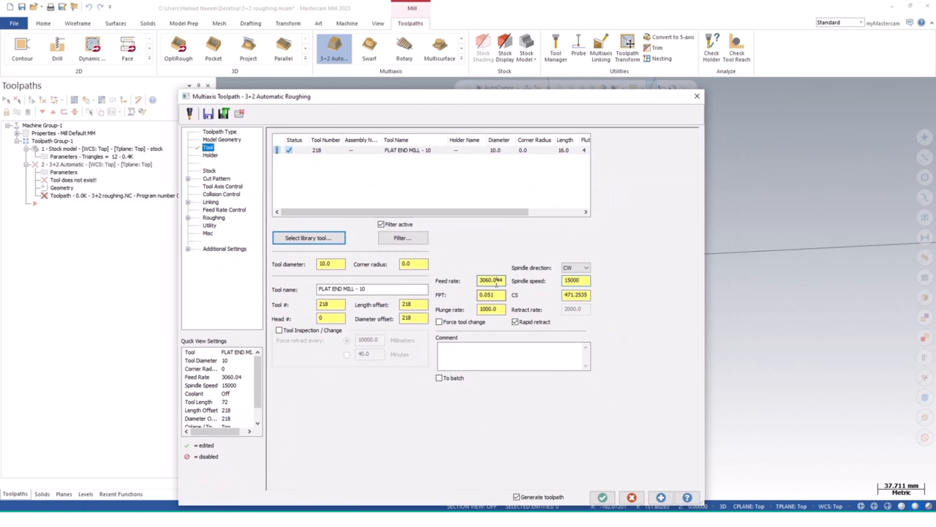
type("1500")
key("Tab")
key("Tab")
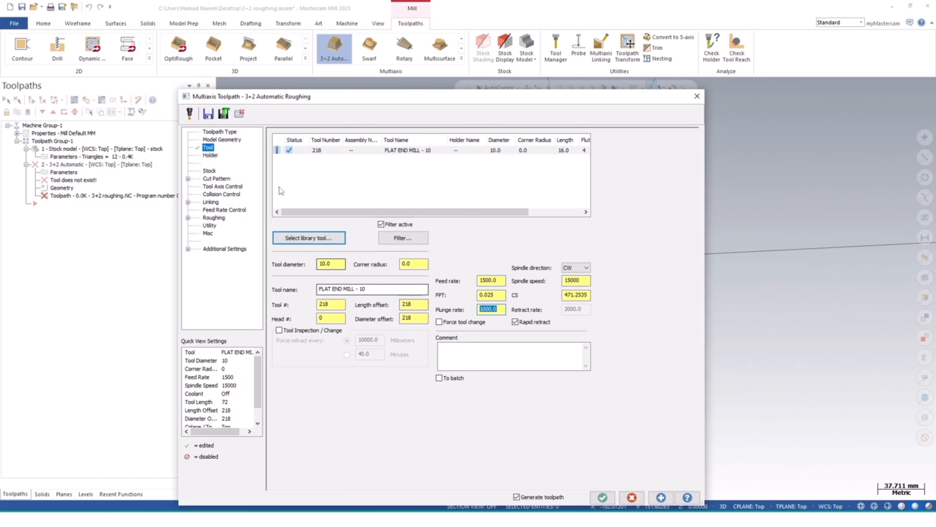
Select 3+2 Automatic Roughing as the toolpath type.
left_click(221, 138)
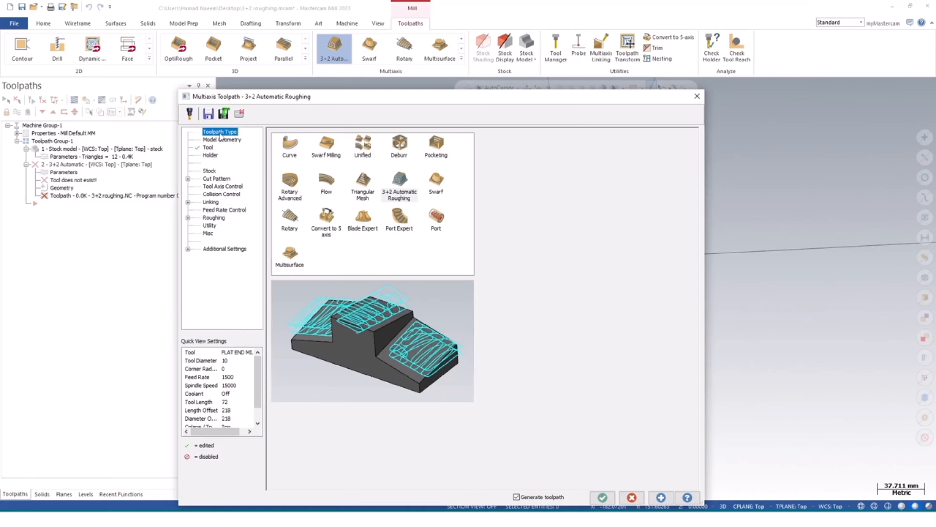
left_click(398, 180)
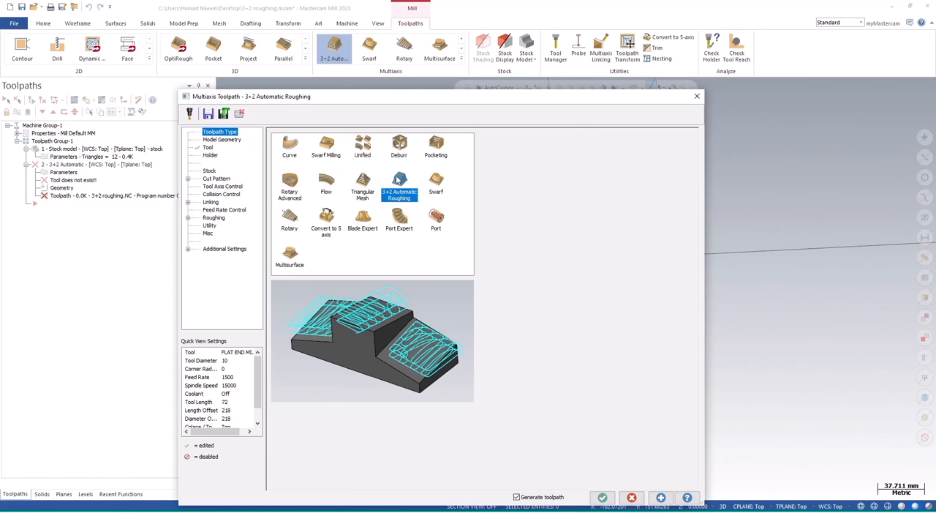
Select the whole pocketed solid body as the toolpath's machining geometry.
left_click(224, 141)
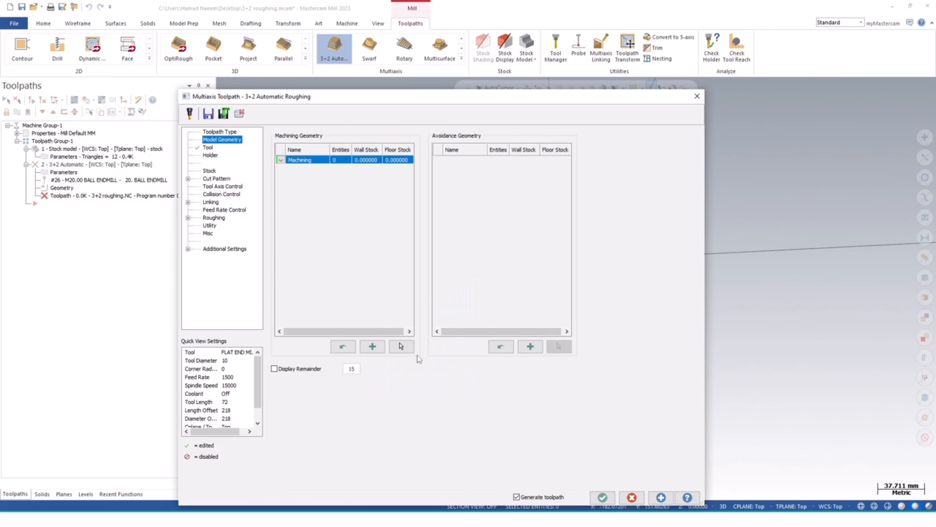
left_click_drag(391, 103, 202, 72)
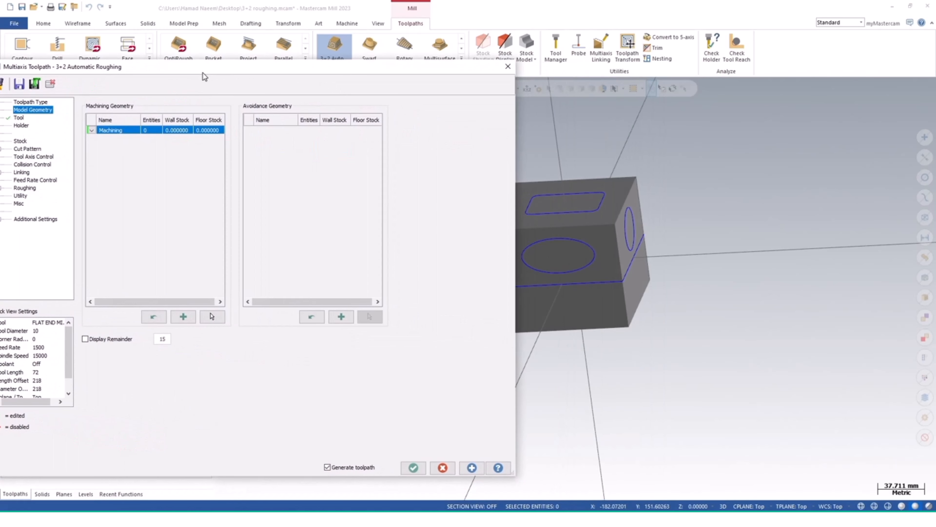
left_click(211, 318)
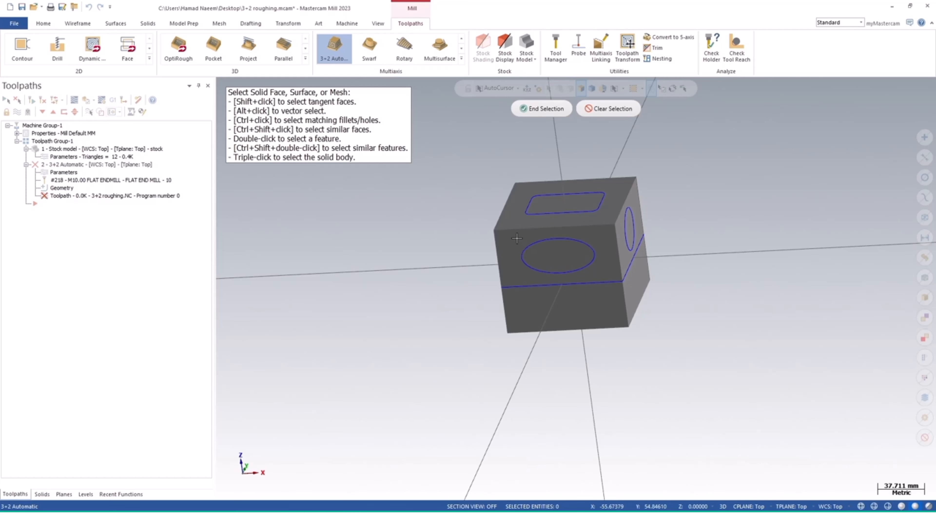
left_click(42, 494)
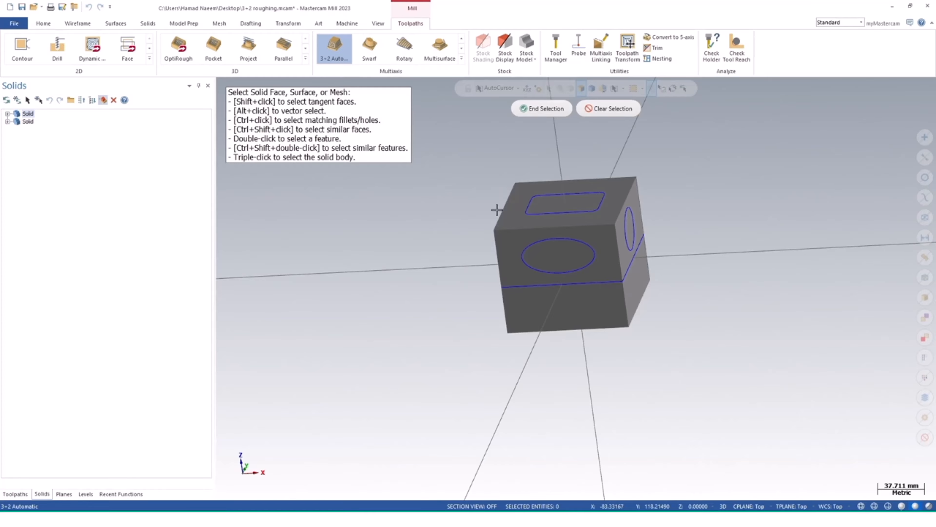
left_click(541, 110)
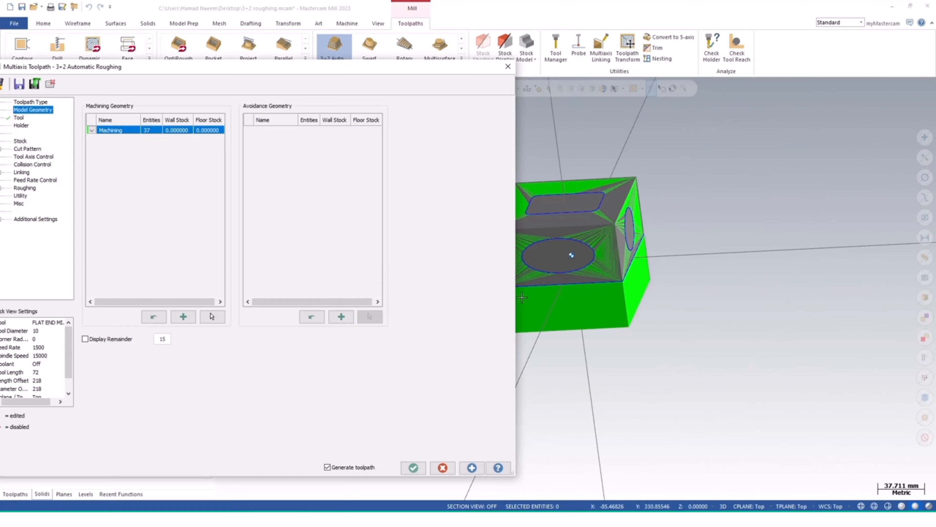
Add an avoidance geometry group and assign it the five outer faces of the block's lower section, beneath the pockets.
middle_click_drag(608, 288, 712, 306)
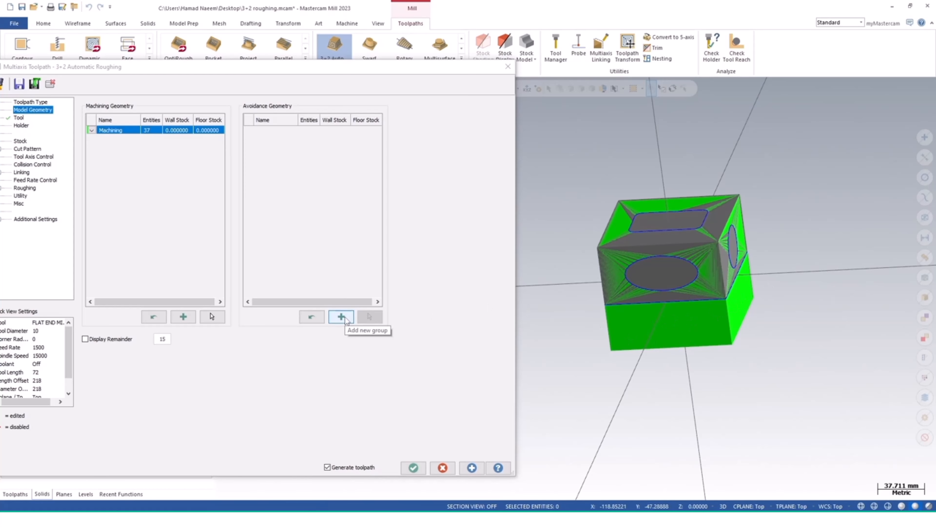
left_click(341, 316)
left_click(370, 317)
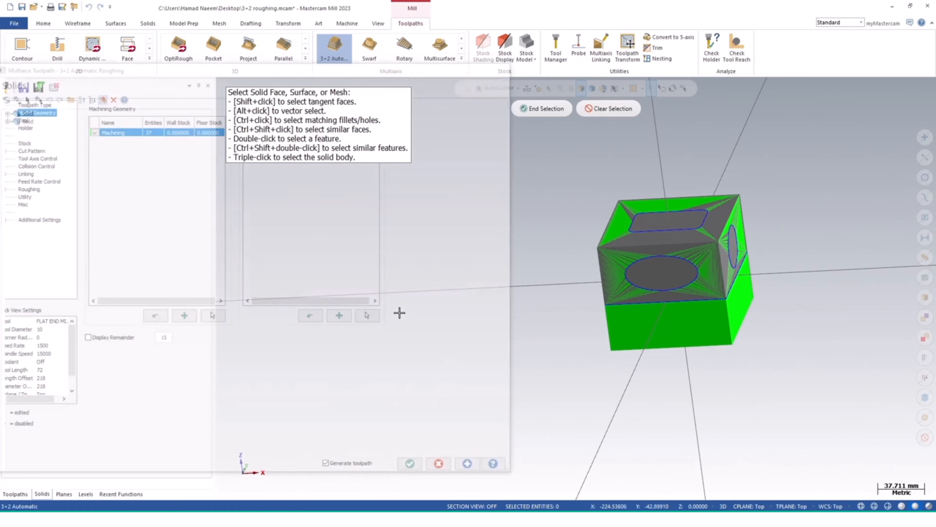
left_click(716, 328)
left_click(744, 310)
middle_click_drag(742, 307, 611, 330)
middle_click_drag(794, 276, 872, 230)
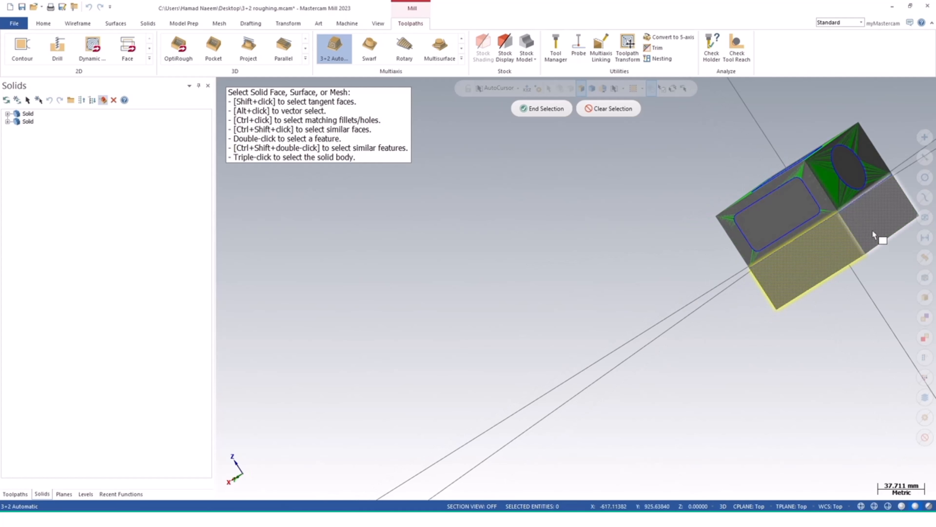
middle_click_drag(830, 299, 803, 244)
mouse_move(868, 218)
middle_mouse_down()
mouse_move(703, 240)
mouse_move(690, 257)
mouse_move(842, 299)
mouse_move(816, 192)
mouse_move(516, 314)
mouse_move(525, 295)
mouse_move(498, 299)
middle_mouse_up()
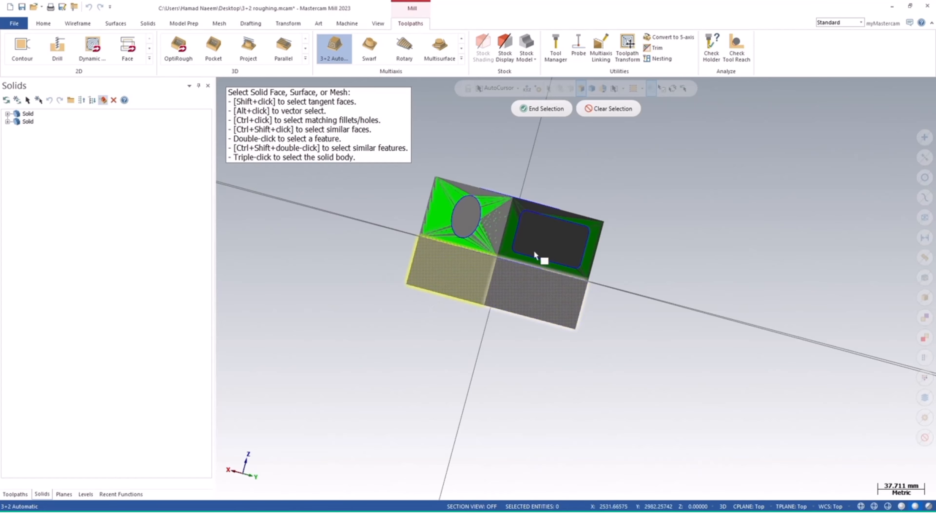
left_click(535, 263)
left_click(534, 109)
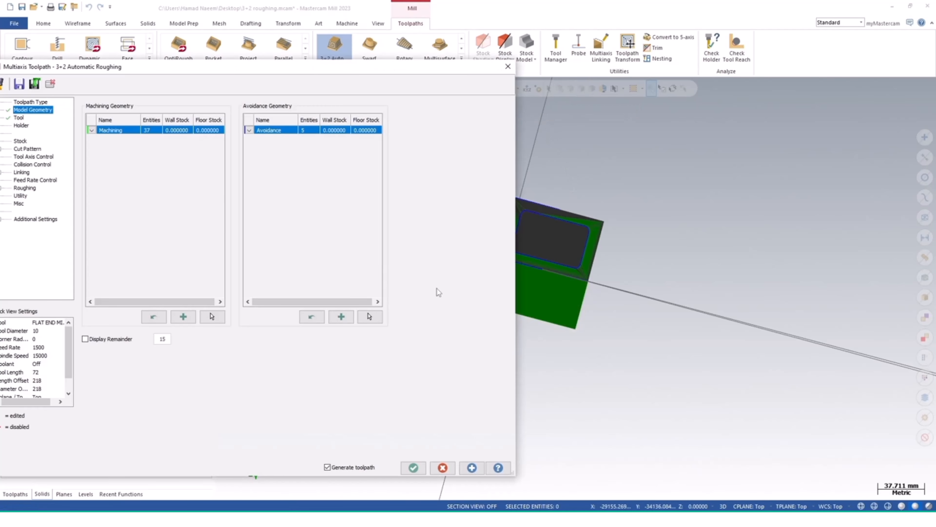
Define the toolpath's stock from the existing stock model named stock.
left_click_drag(178, 71, 331, 70)
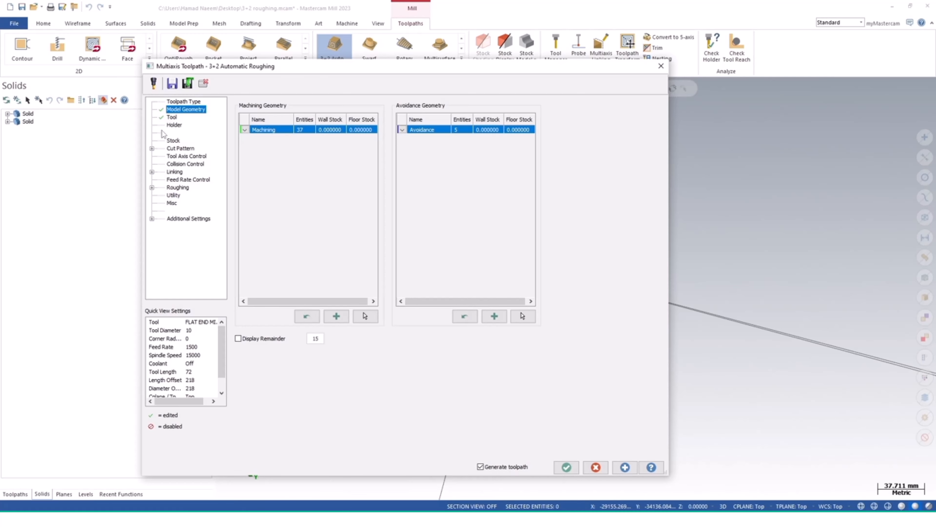
left_click(178, 124)
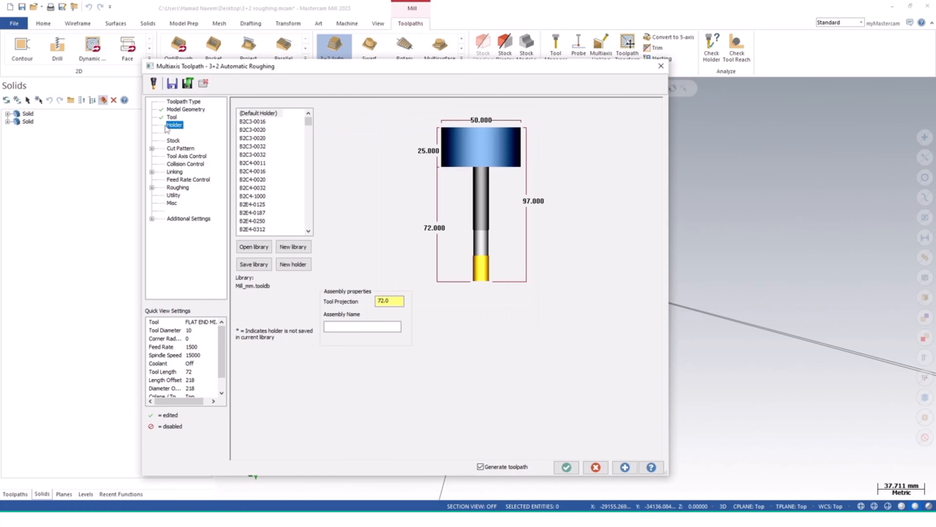
left_click(177, 140)
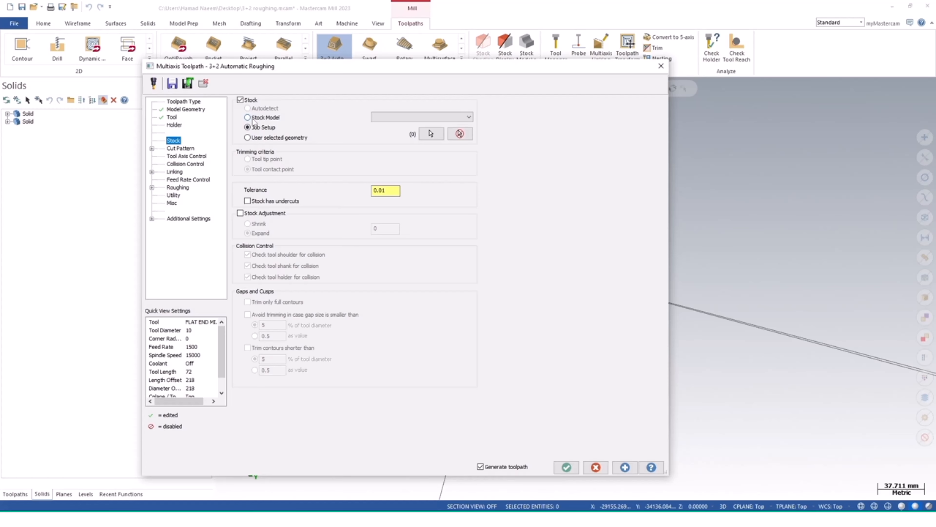
left_click(384, 117)
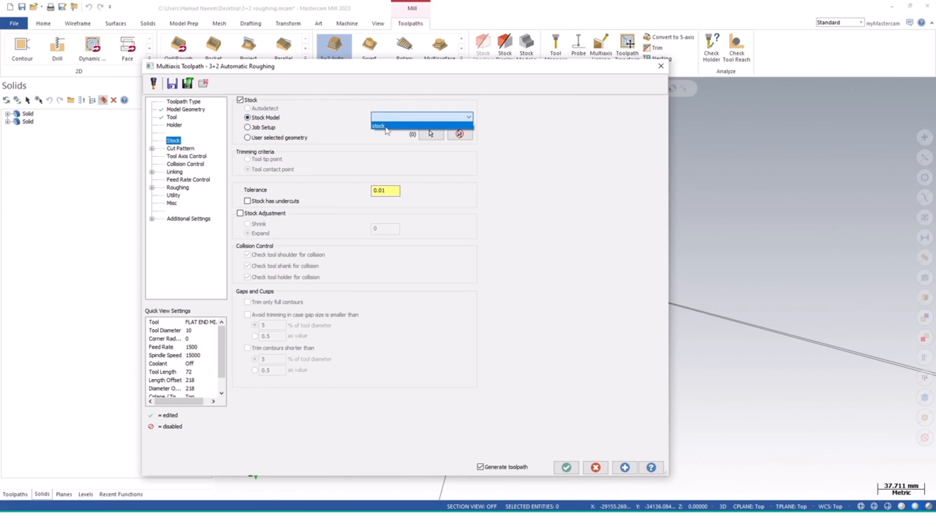
left_click(385, 128)
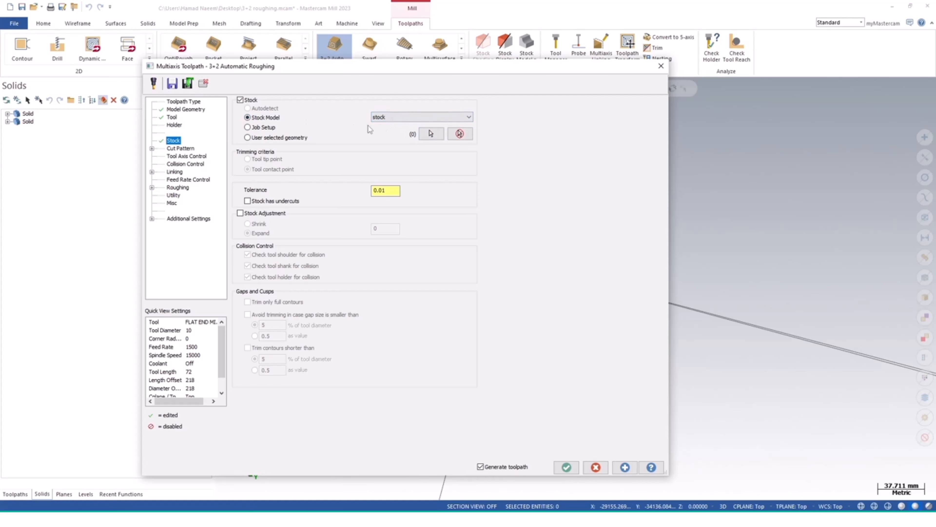
left_click_drag(369, 66, 272, 82)
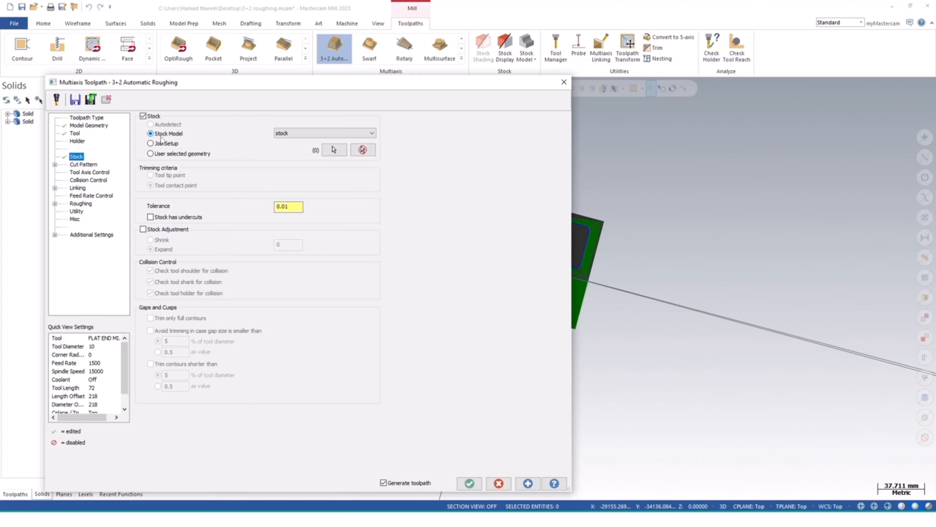
left_click_drag(252, 82, 305, 62)
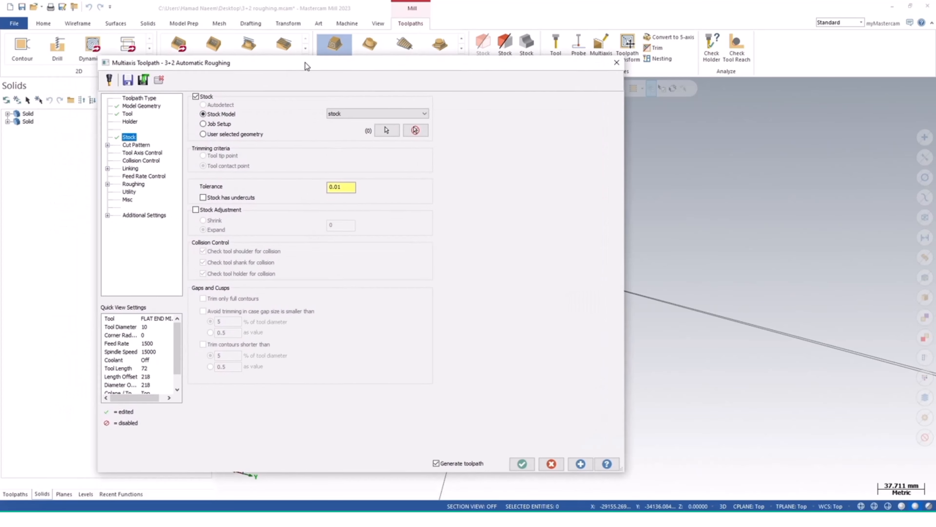
Set the cut pattern type to Offset with a constant depth step of 1.0.
left_click(130, 146)
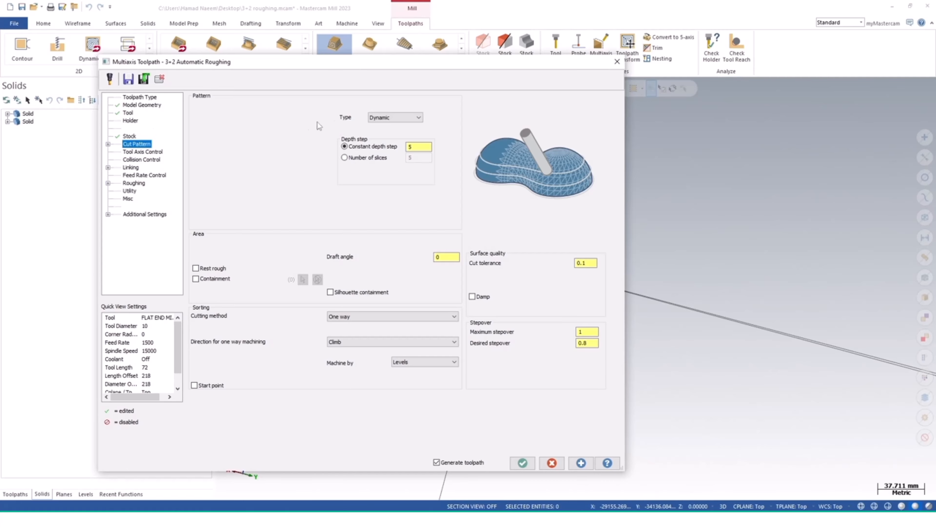
left_click(387, 120)
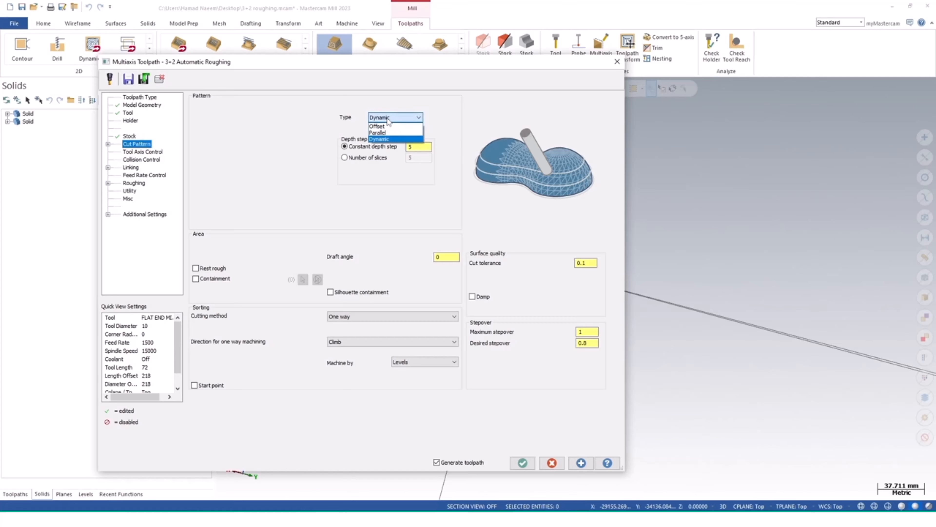
left_click(400, 132)
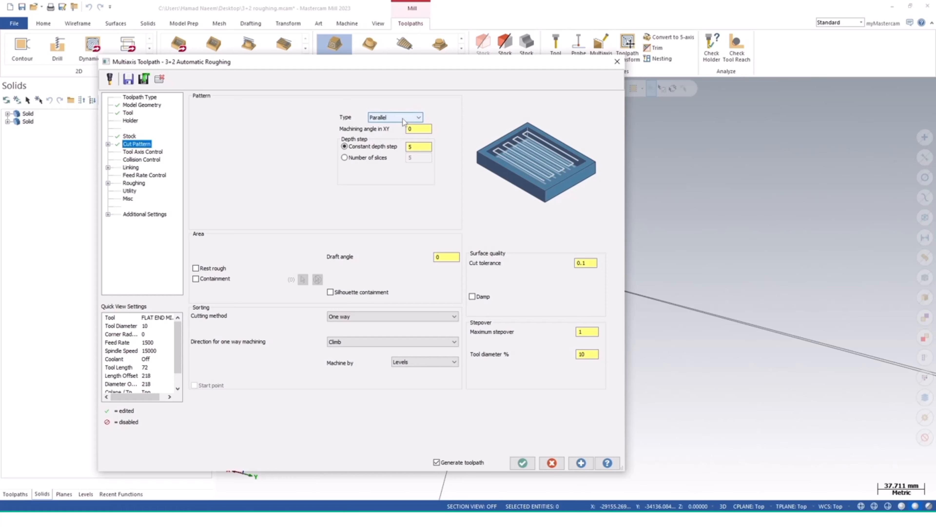
left_click(404, 121)
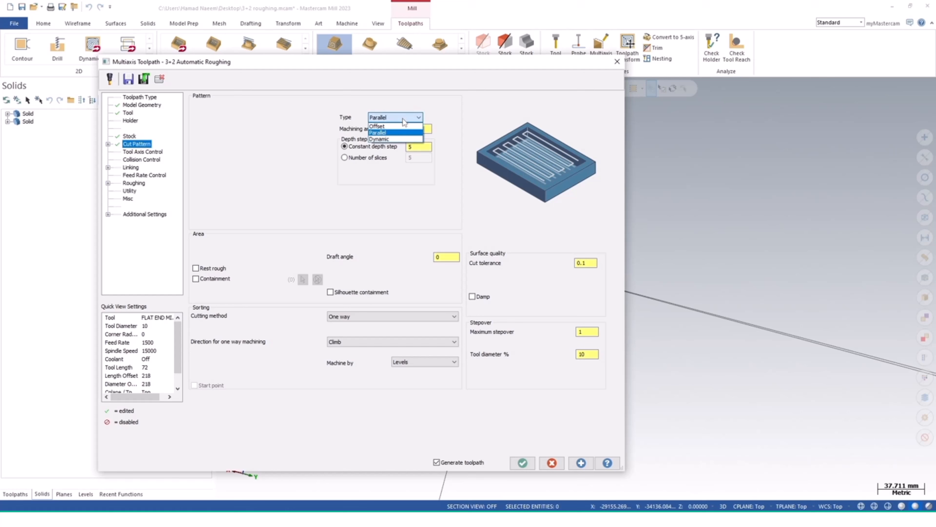
left_click(385, 126)
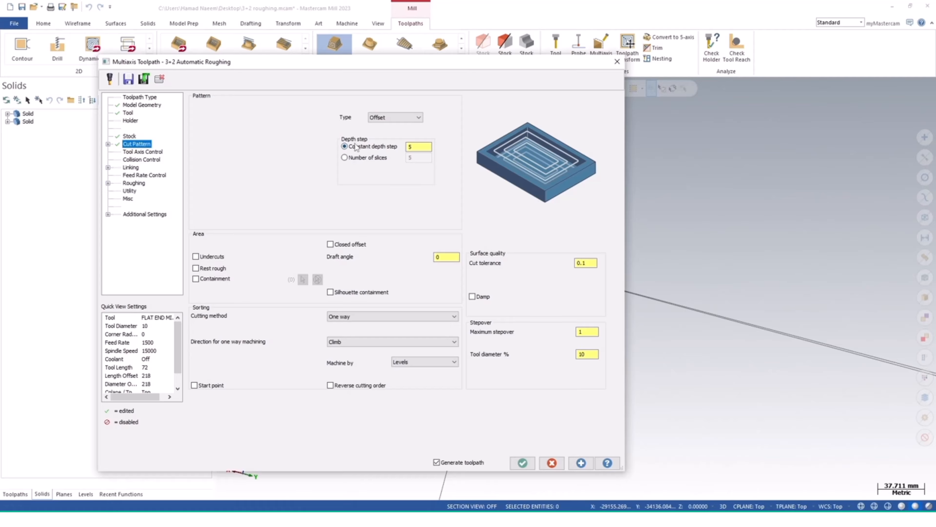
double_click(418, 147)
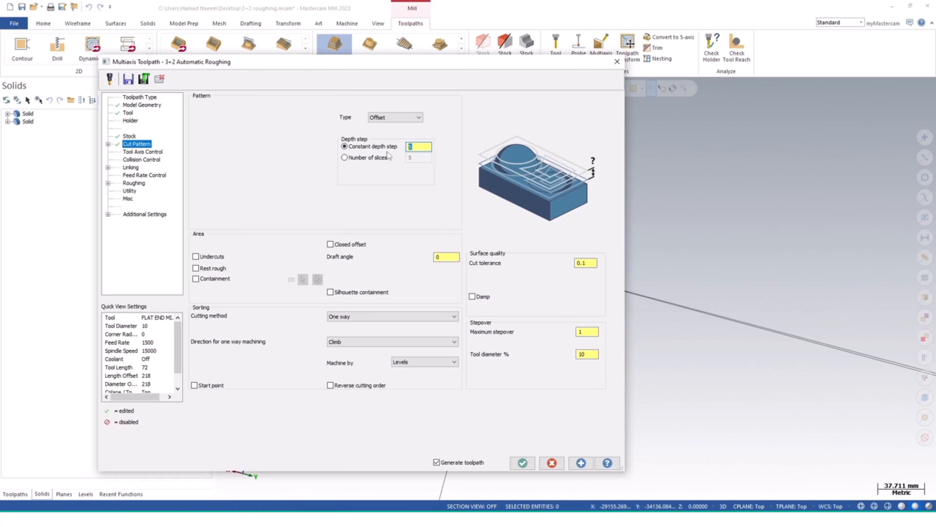
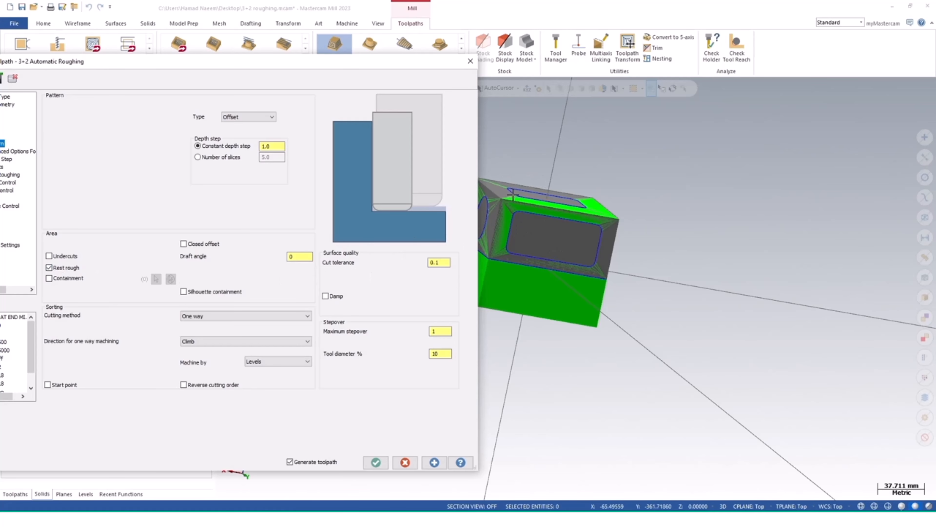
Disable Rest rough in the cut pattern's area settings and leave Containment and Closed offset turned off.
left_click(49, 267)
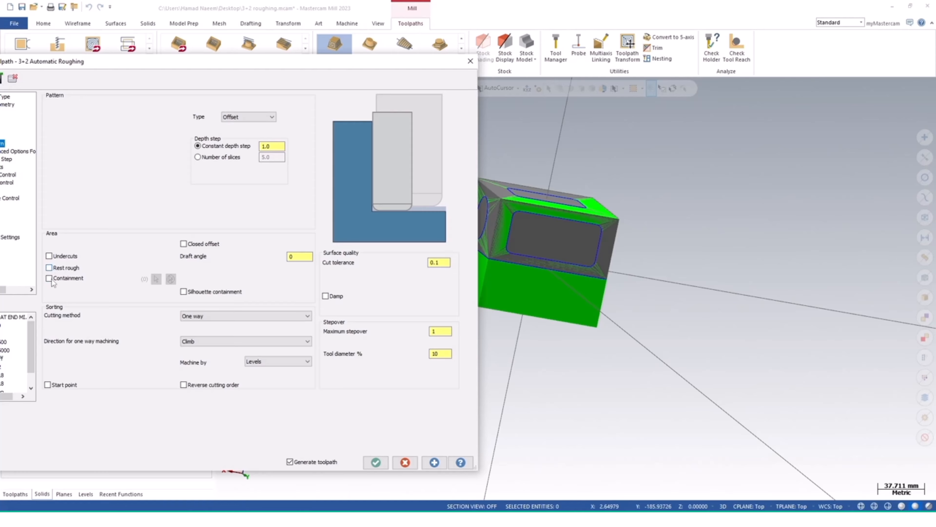
left_click(49, 279)
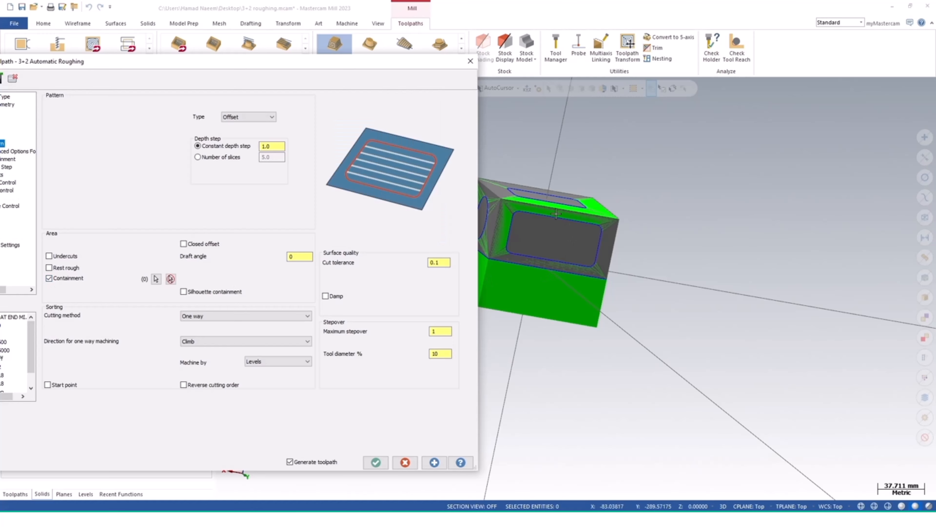
middle_click_drag(547, 197, 607, 220)
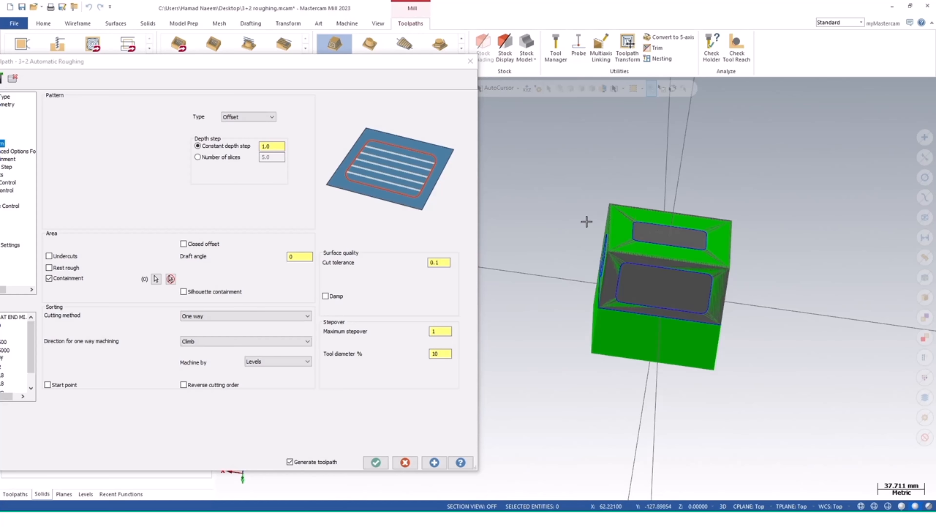
left_click(50, 280)
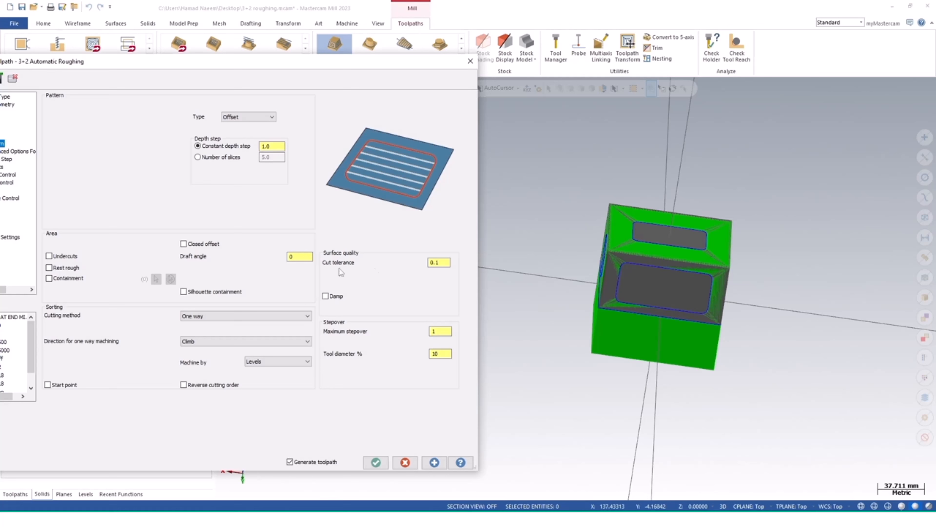
left_click(184, 244)
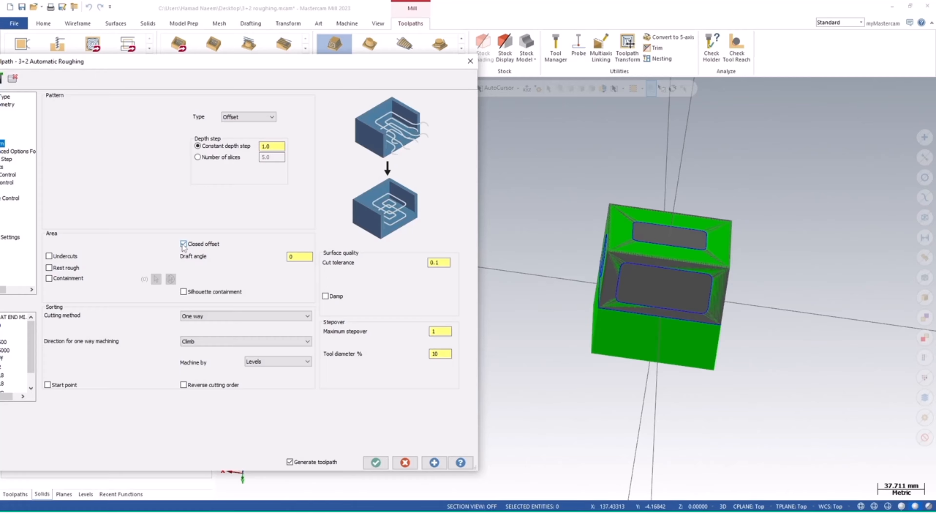
left_click(183, 245)
Set the cutting method in the cut pattern's sorting settings to Zigzag.
left_click(444, 262)
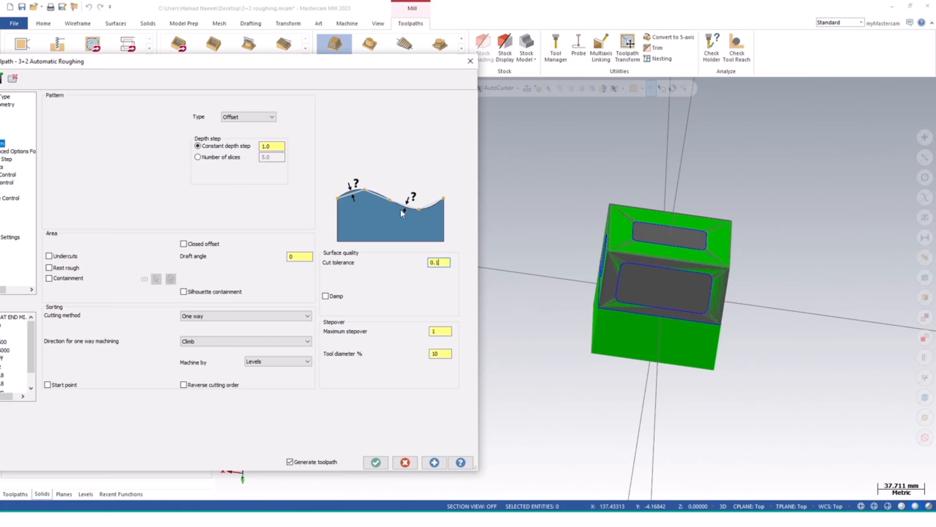
double_click(445, 263)
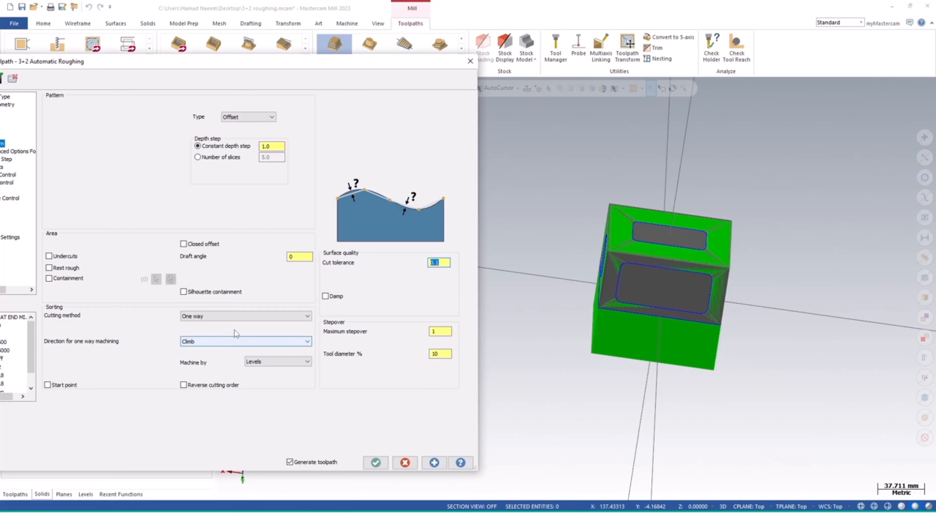
left_click(230, 316)
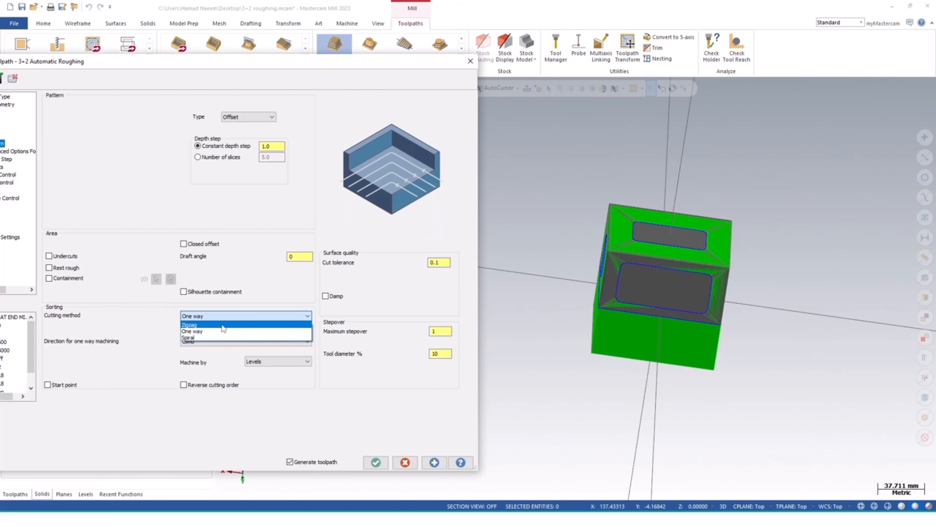
left_click(223, 325)
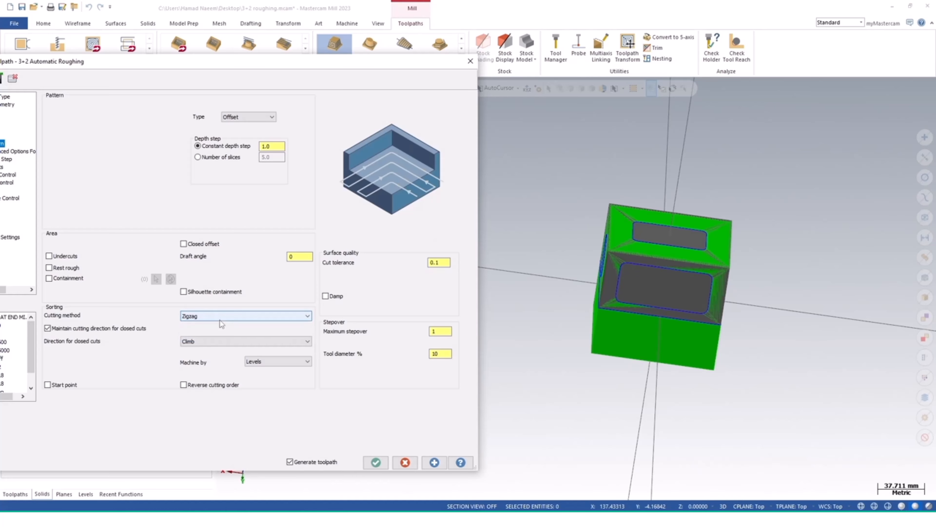
left_click(219, 318)
left_click(219, 331)
left_click(218, 319)
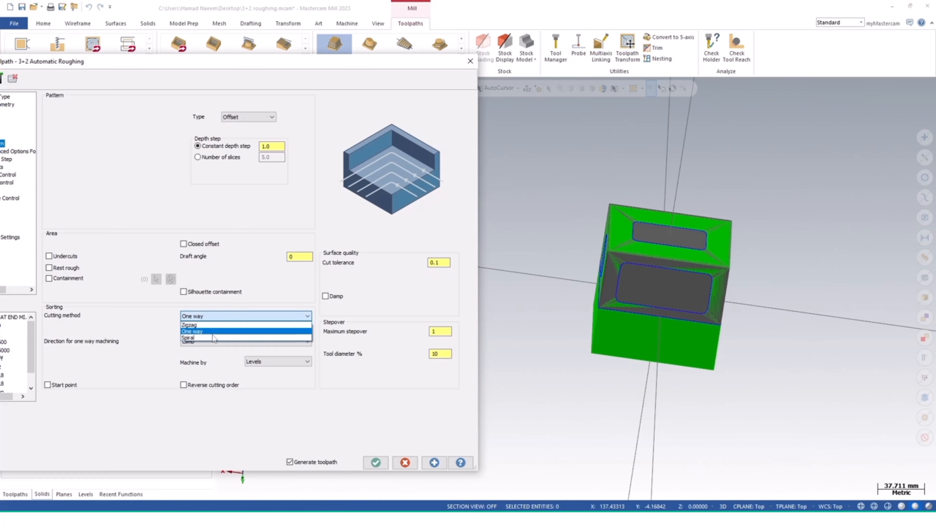
left_click(210, 325)
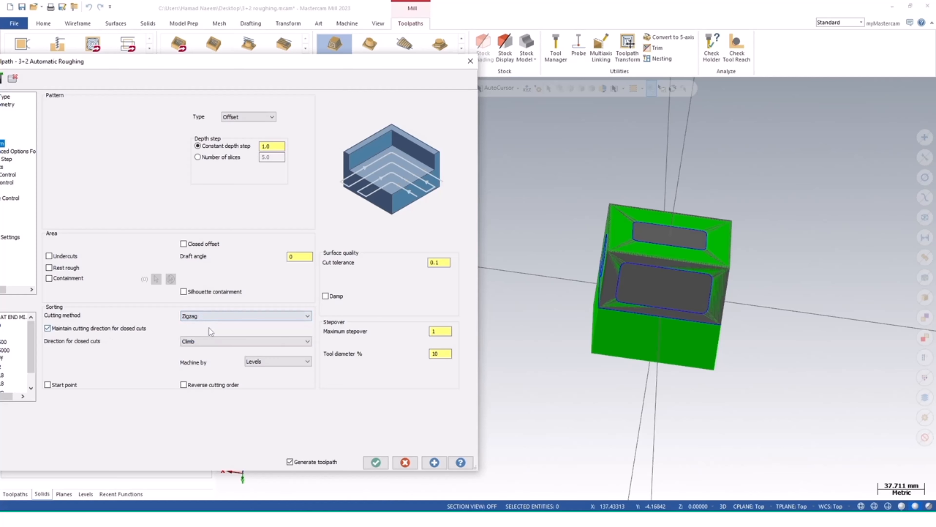
Keep the closed-cut direction at Climb and set the maximum stepover to 5 and the tool diameter percentage to 50.
left_click(214, 345)
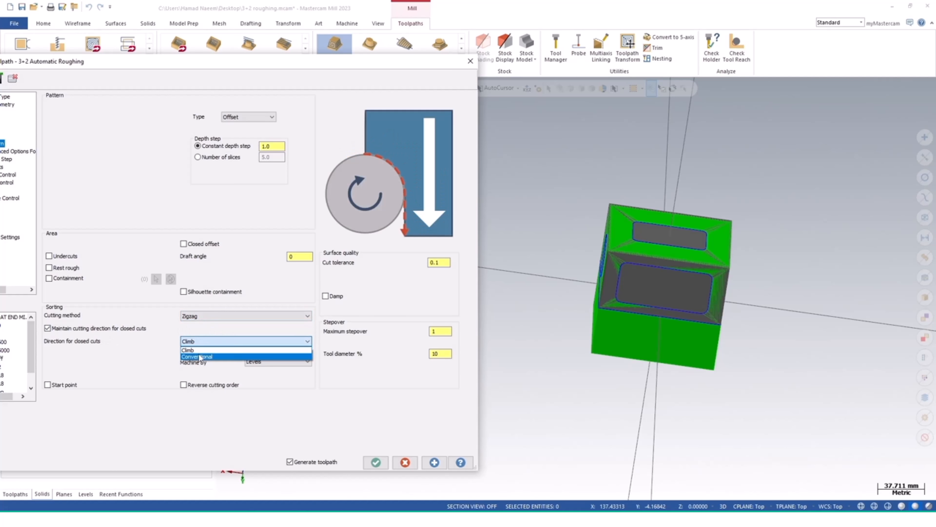
left_click(157, 358)
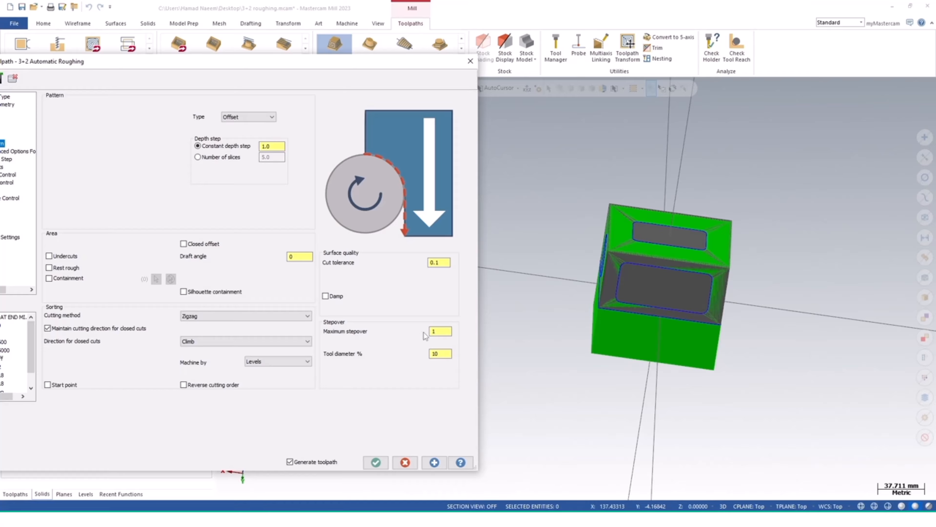
left_click(437, 331)
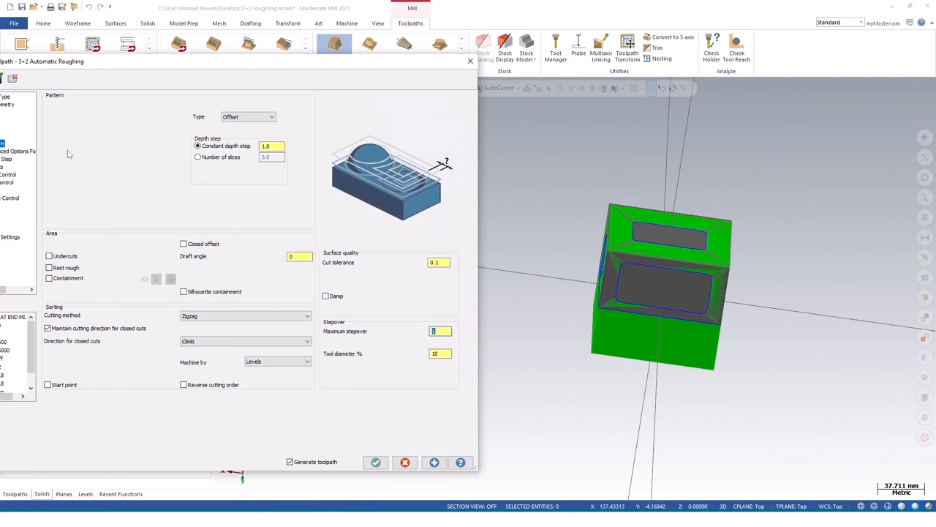
left_click_drag(145, 68, 190, 78)
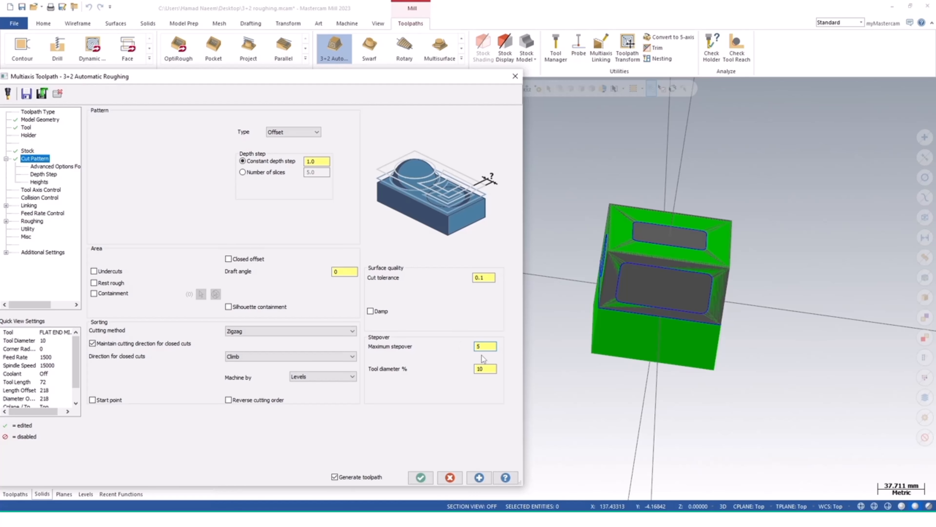
double_click(485, 368)
type("50")
left_click_drag(193, 78, 255, 72)
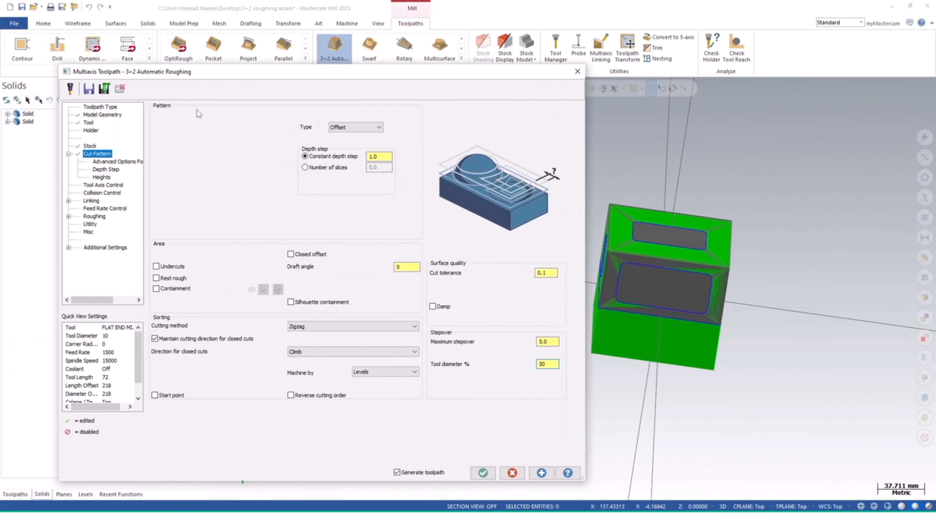
Review the cut pattern's advanced options, depth step and heights settings, briefly trying the first and final depth step options.
left_click(130, 162)
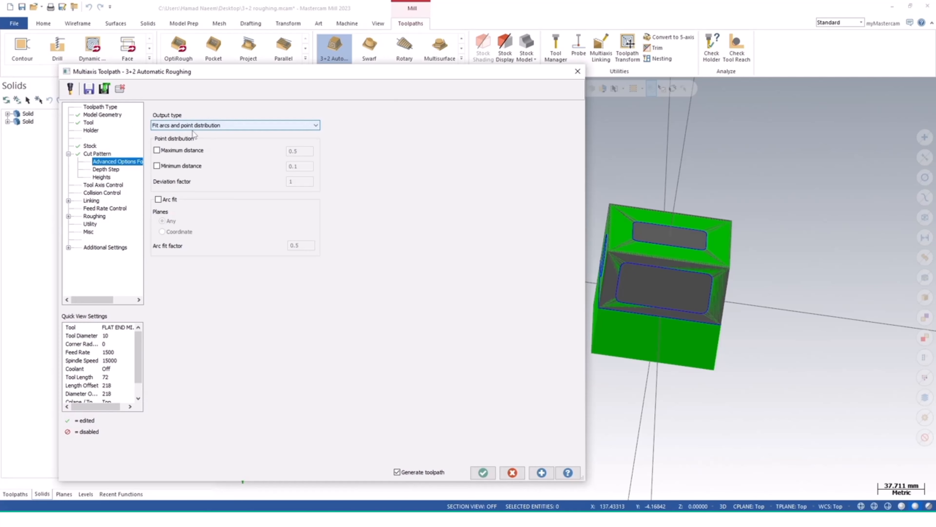
left_click(99, 171)
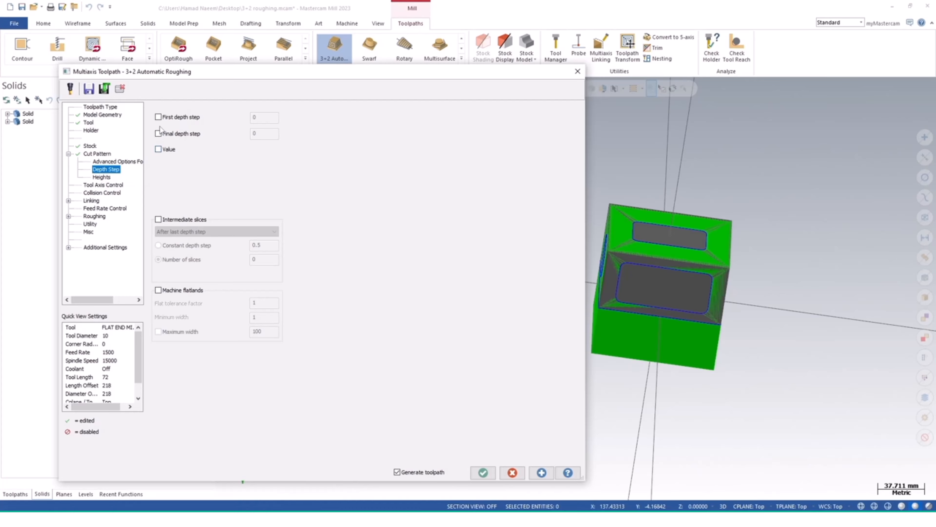
left_click(159, 117)
left_click(159, 133)
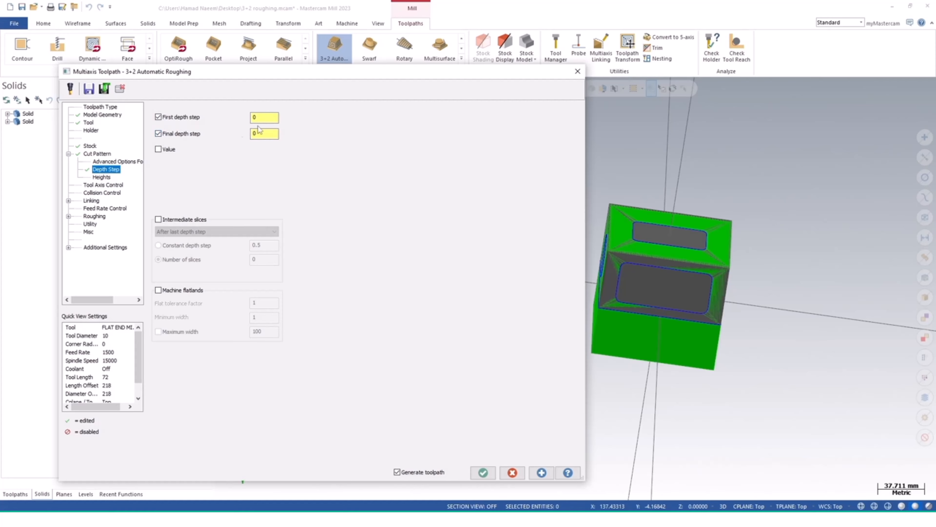
left_click(158, 116)
left_click(159, 134)
left_click(106, 155)
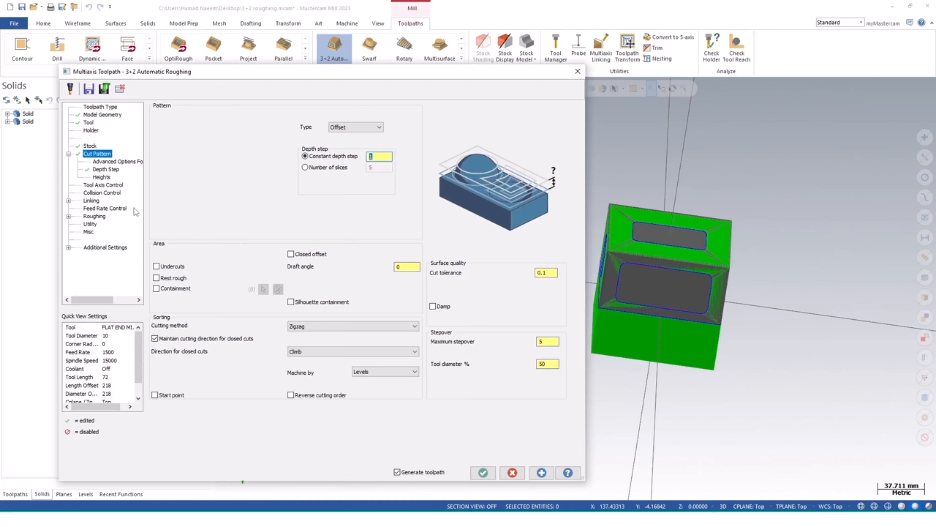
left_click(107, 169)
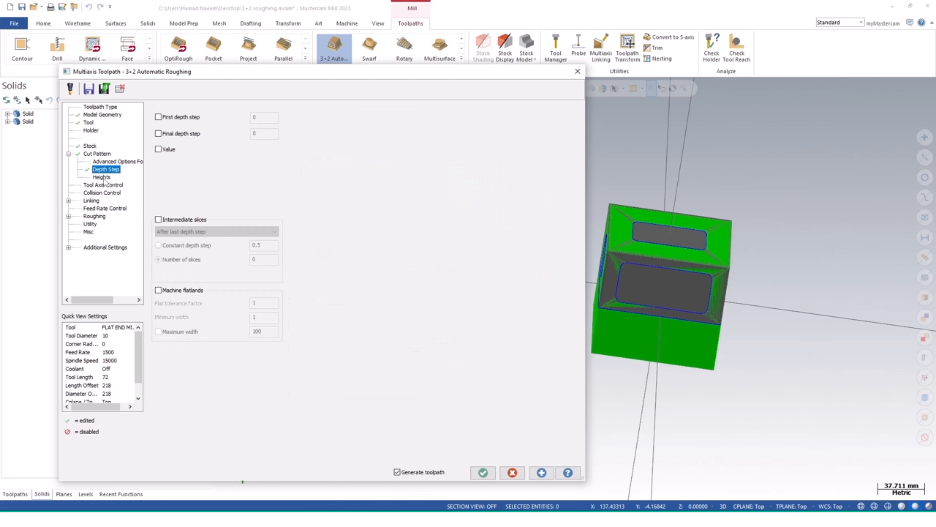
left_click(102, 178)
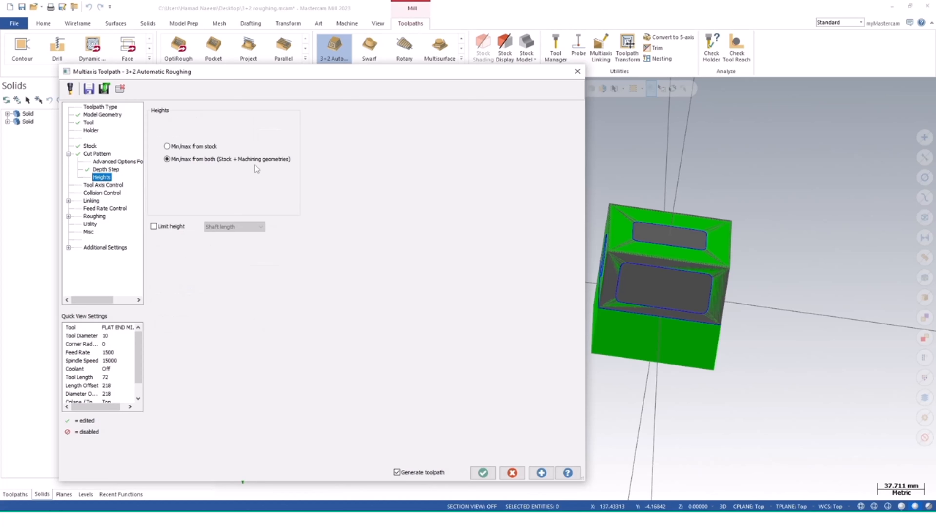
Set the tool axis control mode to Manual.
left_click(107, 185)
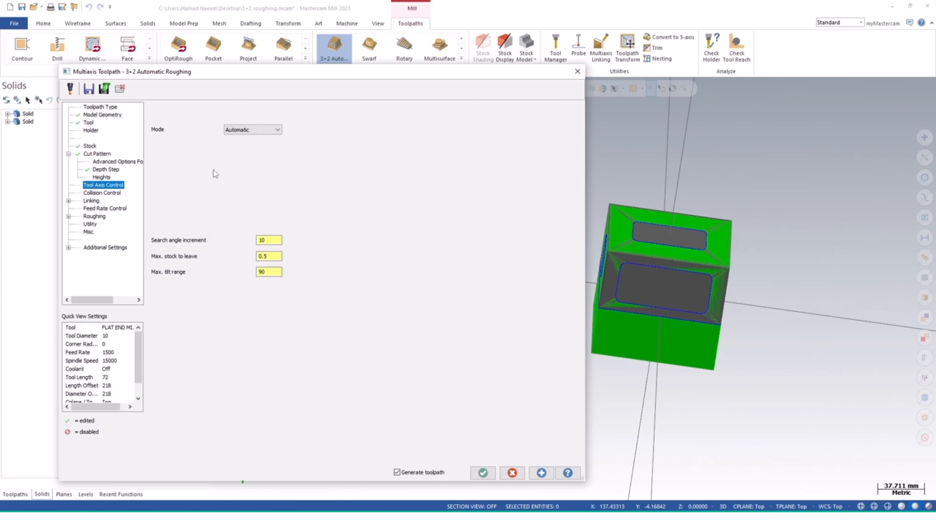
left_click_drag(331, 76, 293, 85)
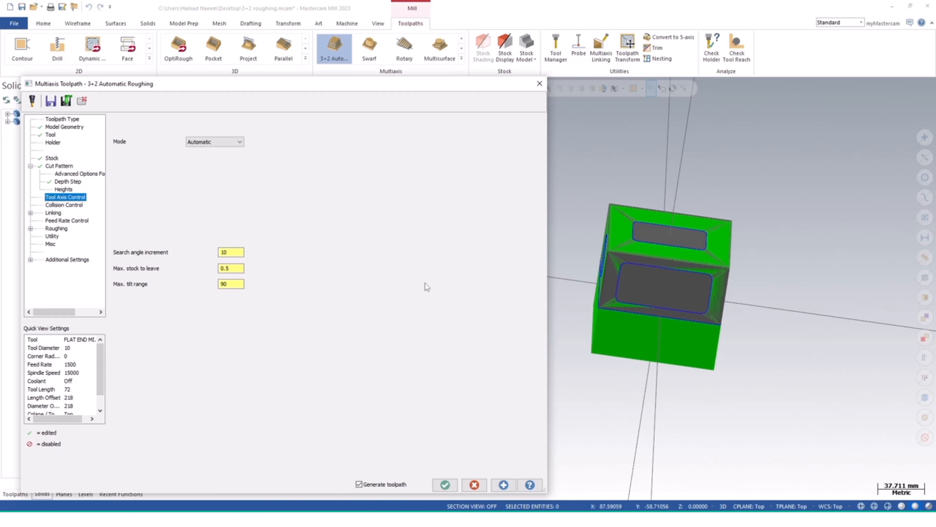
left_click(201, 142)
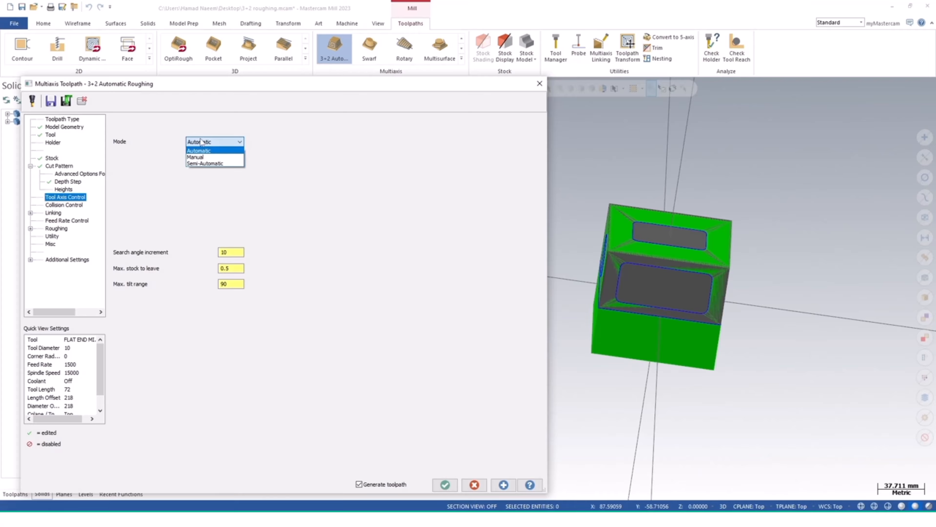
left_click(201, 158)
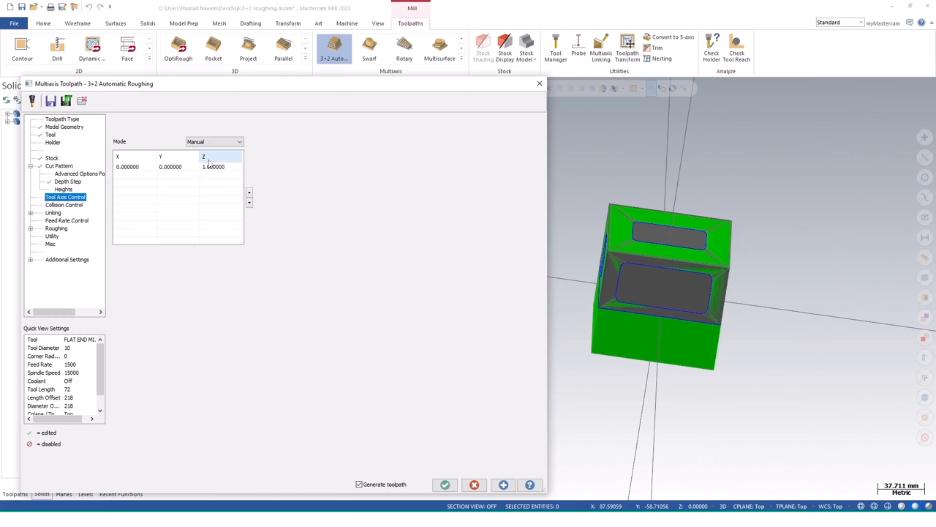
left_click(216, 144)
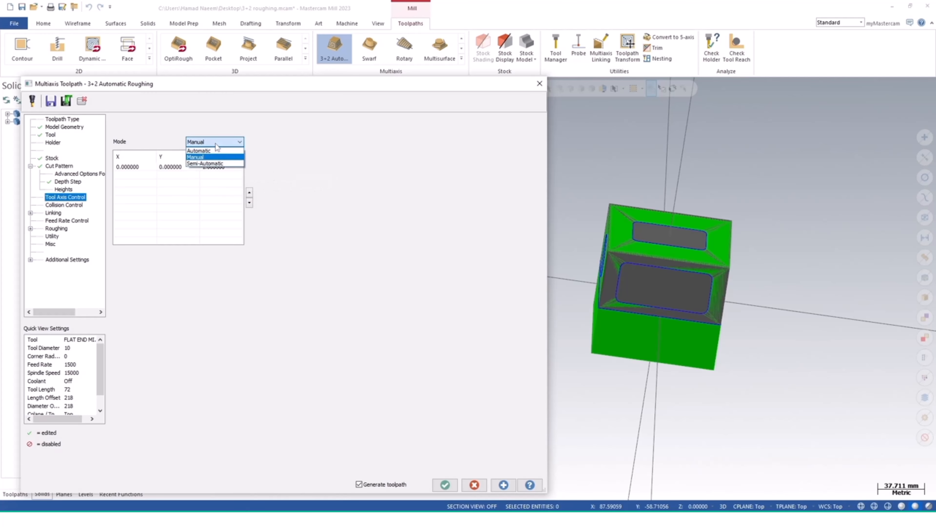
left_click(221, 181)
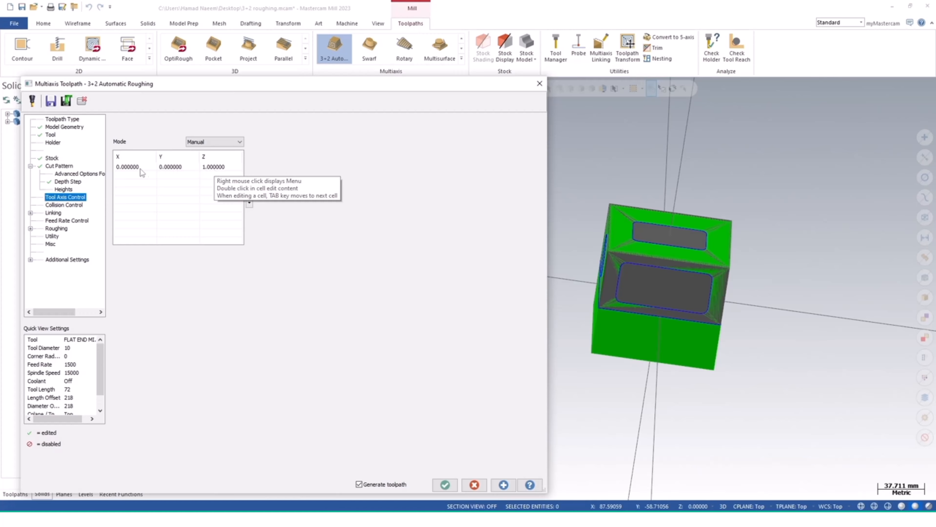
Examine the orientation of the Top plane on the block against the manual tool axis entry.
mouse_move(706, 243)
middle_mouse_down()
mouse_move(700, 285)
mouse_move(663, 358)
middle_mouse_up()
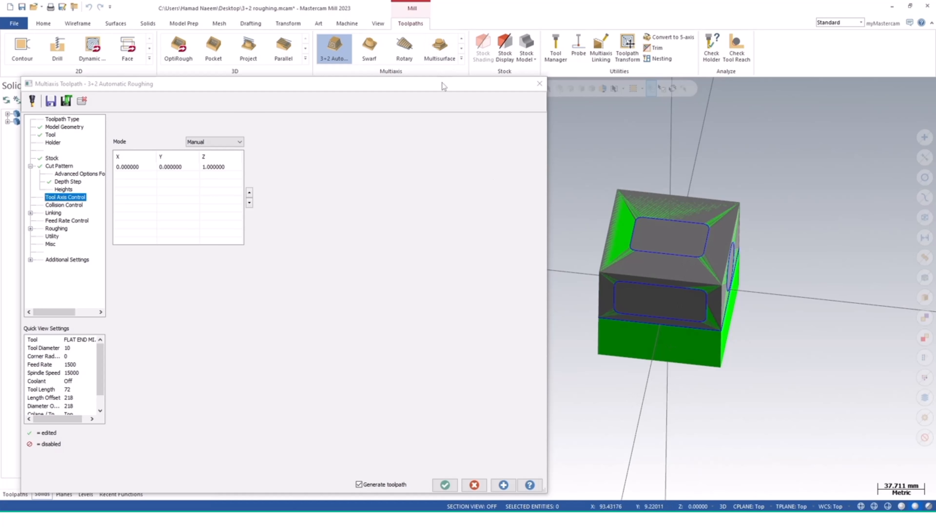
left_click_drag(444, 85, 410, 22)
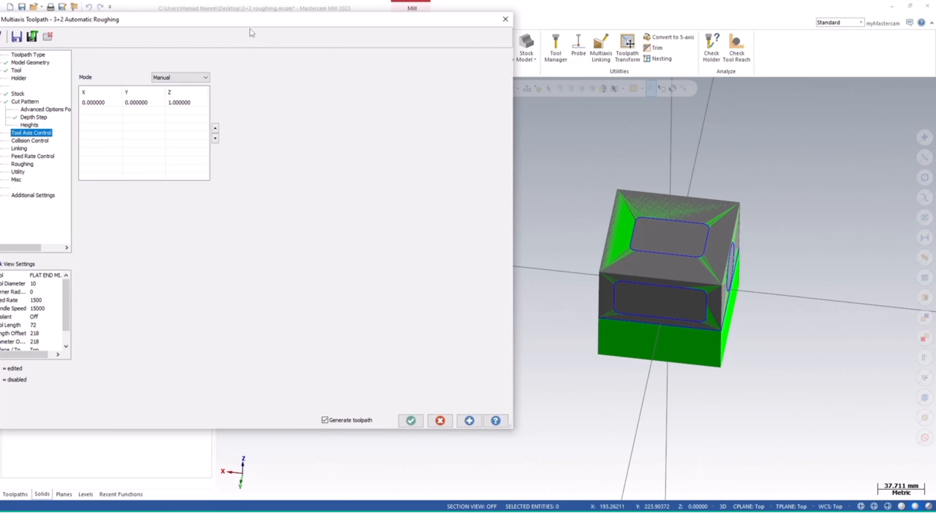
left_click_drag(250, 29, 456, 72)
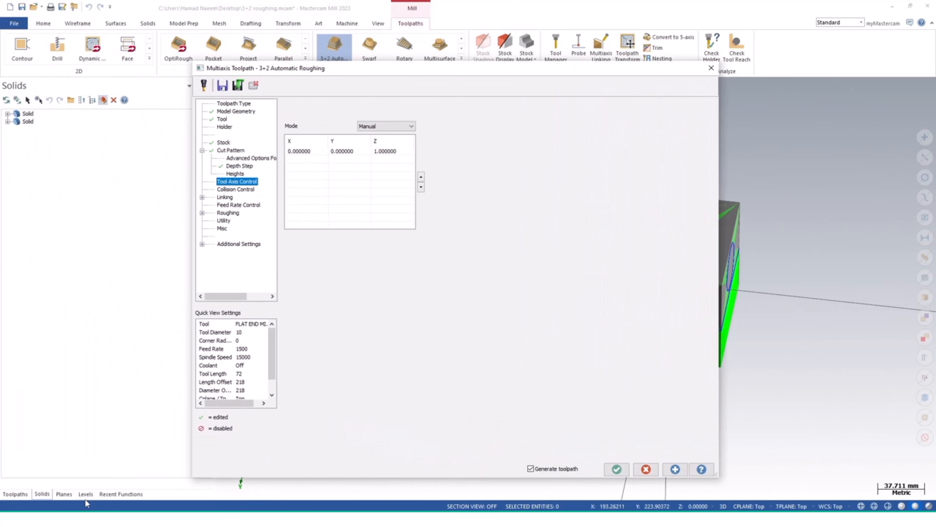
left_click(64, 494)
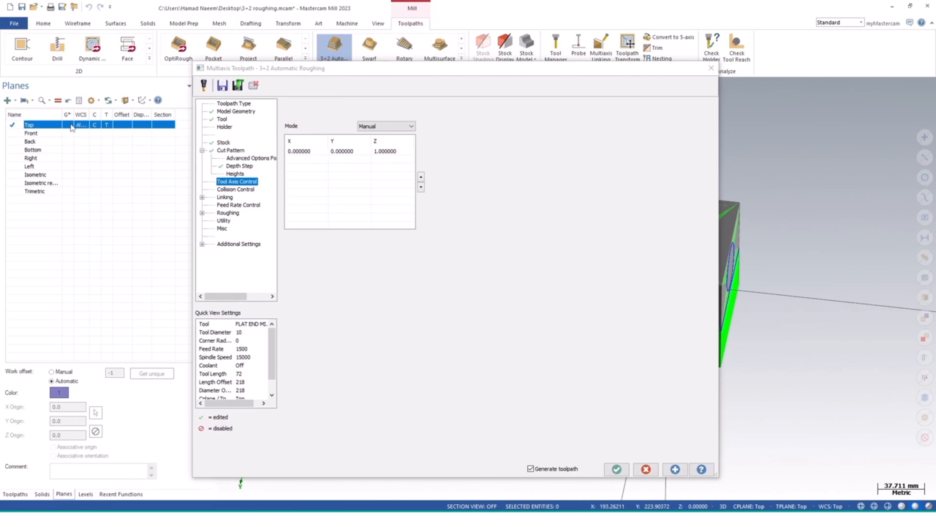
left_click_drag(424, 67, 283, 326)
left_click(25, 125)
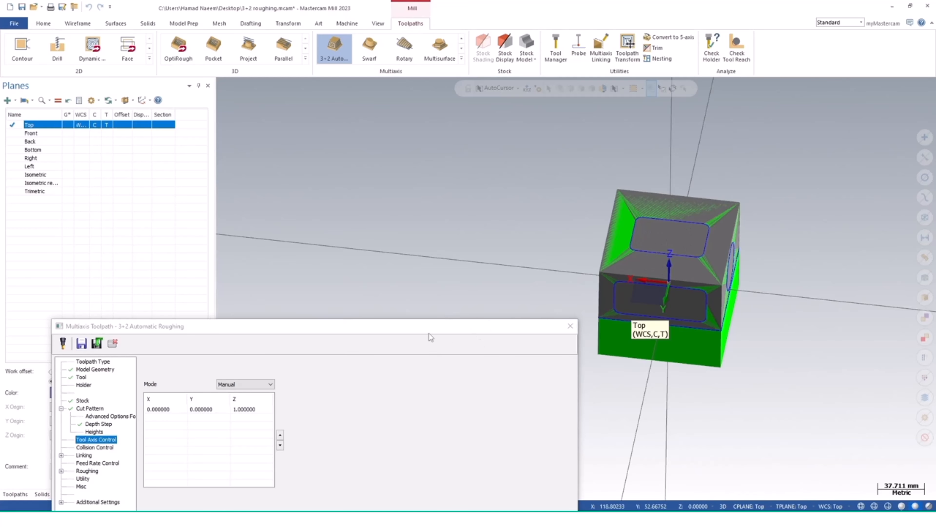
left_click_drag(429, 333, 341, 126)
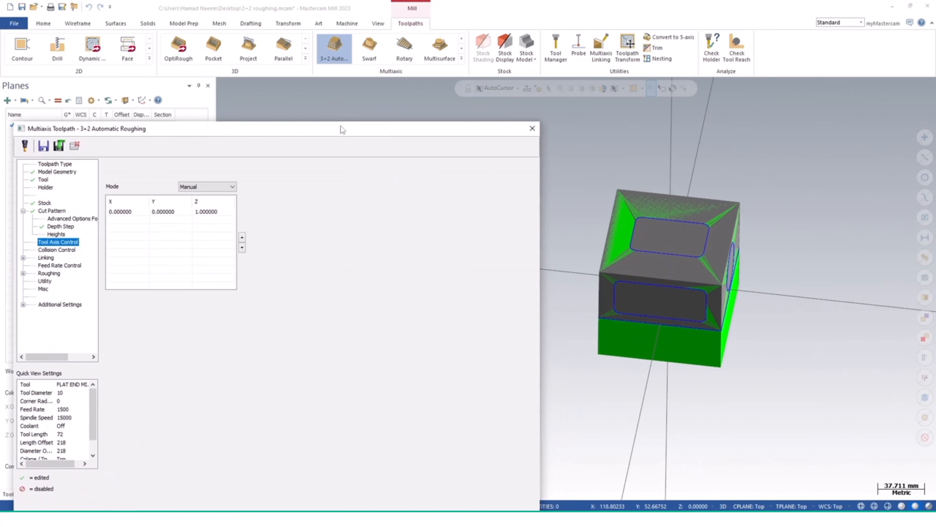
Add the Front view as a tool plane to the manual tool axis list.
left_click(208, 191)
left_click(208, 191)
right_click(182, 223)
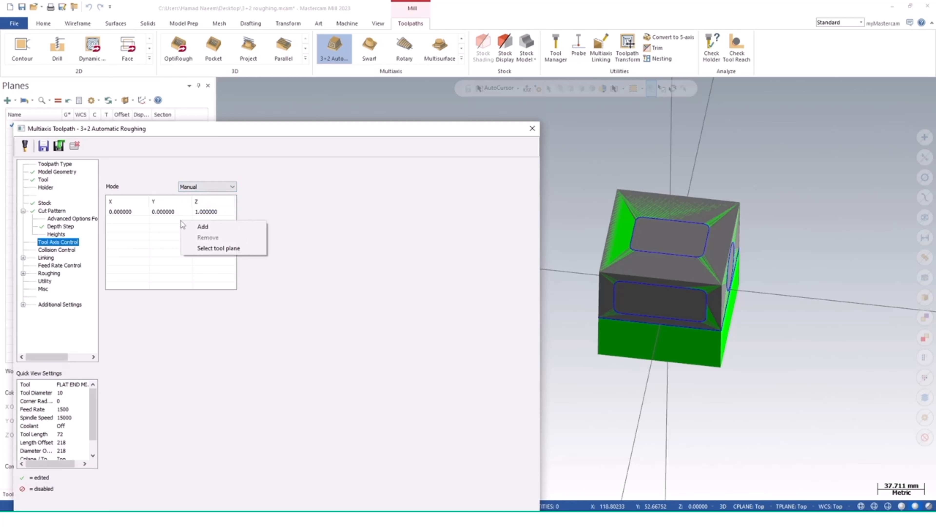
left_click(205, 248)
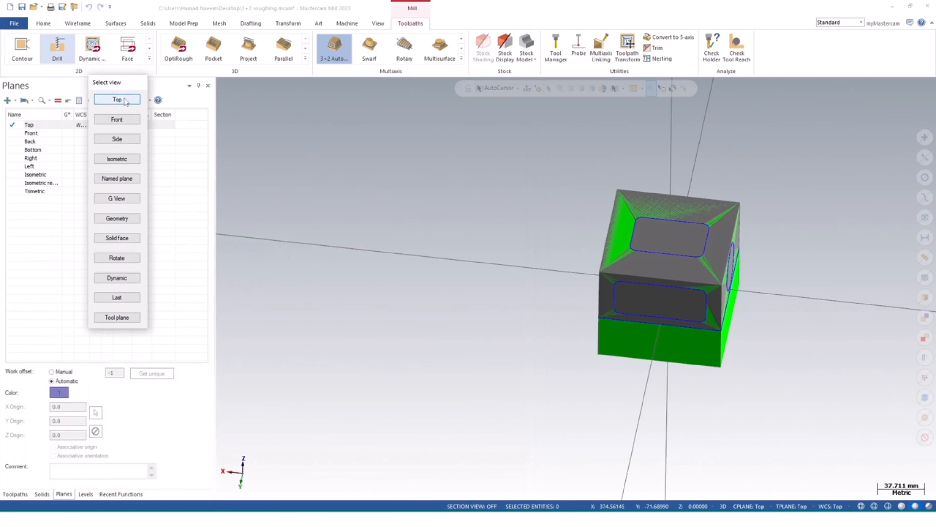
left_click(122, 121)
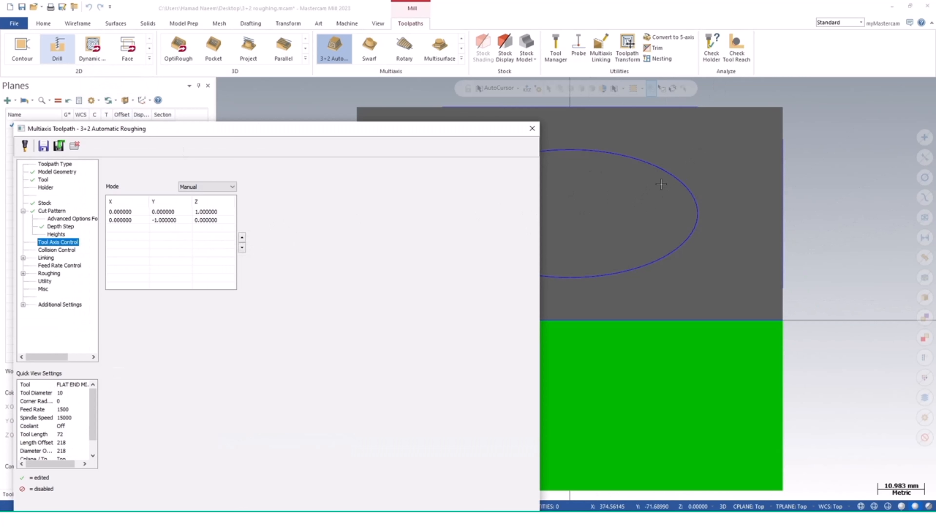
Add the Side view as a tool plane to the manual tool axis list.
right_click(178, 256)
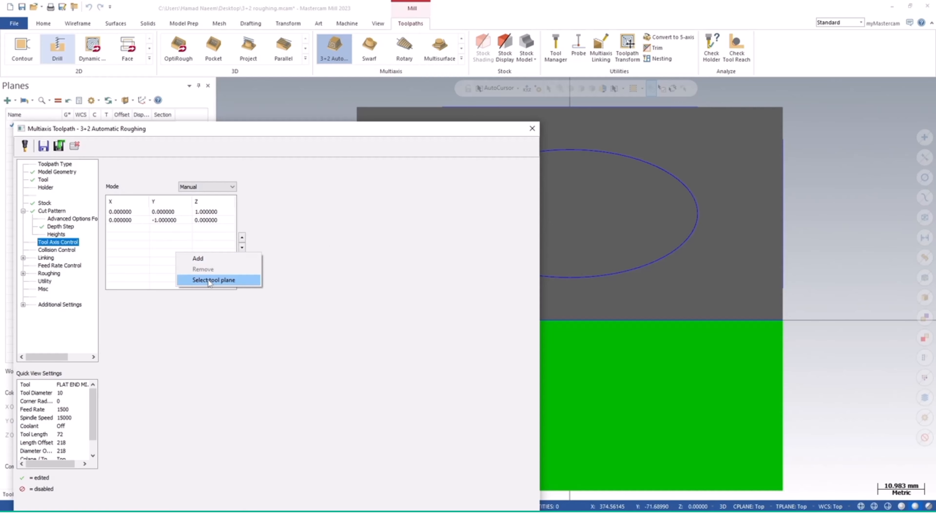
left_click(203, 278)
left_click(37, 87)
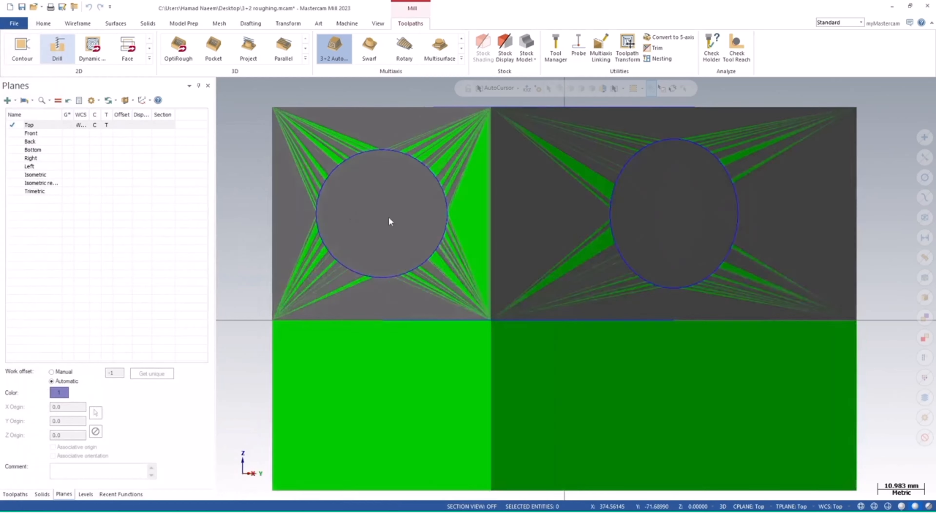
Add a tool plane with X -1 to the manual tool axis list from the flat solid face opposite the Side view.
right_click(165, 246)
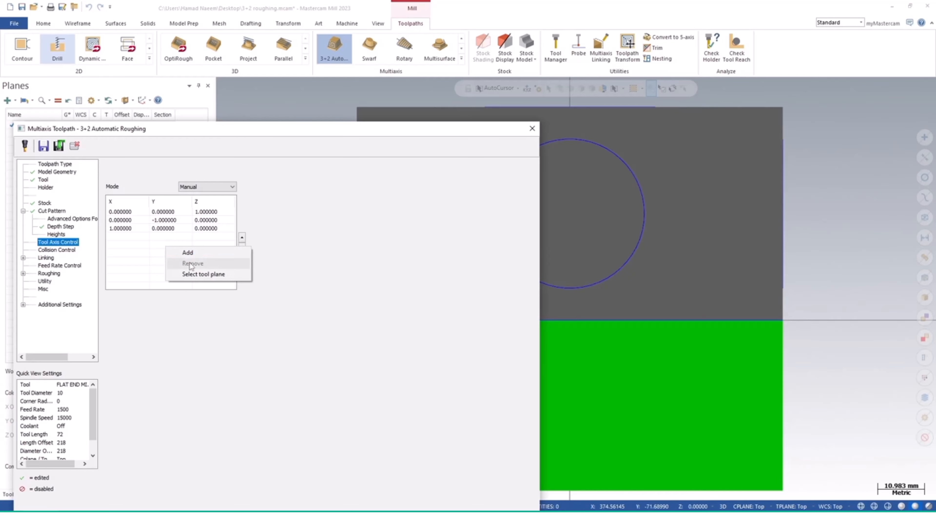
left_click(202, 277)
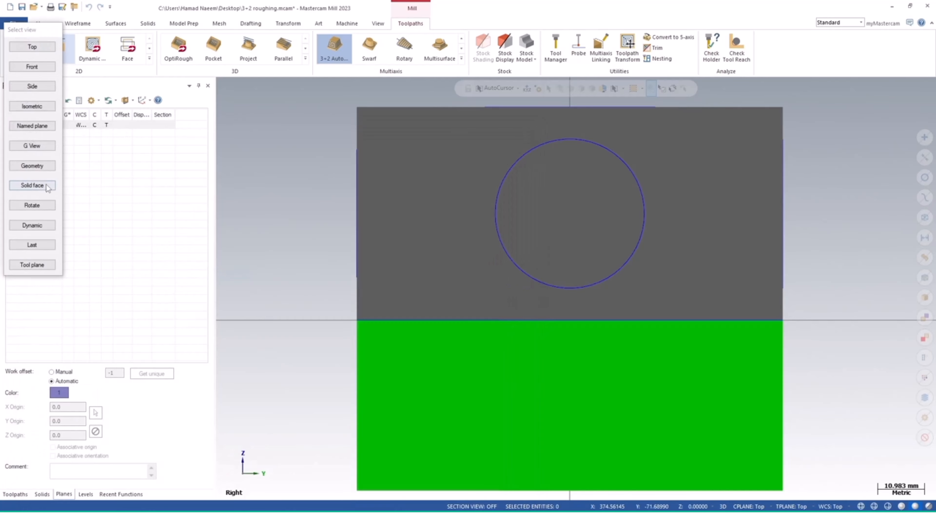
left_click(32, 187)
scroll(440, 286, "down", 5)
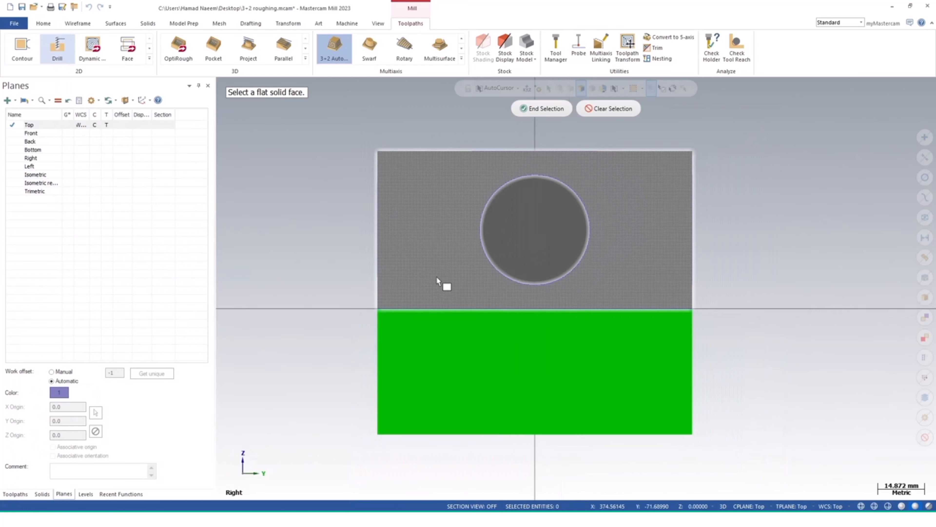
middle_click_drag(468, 230, 509, 311)
left_click(435, 160)
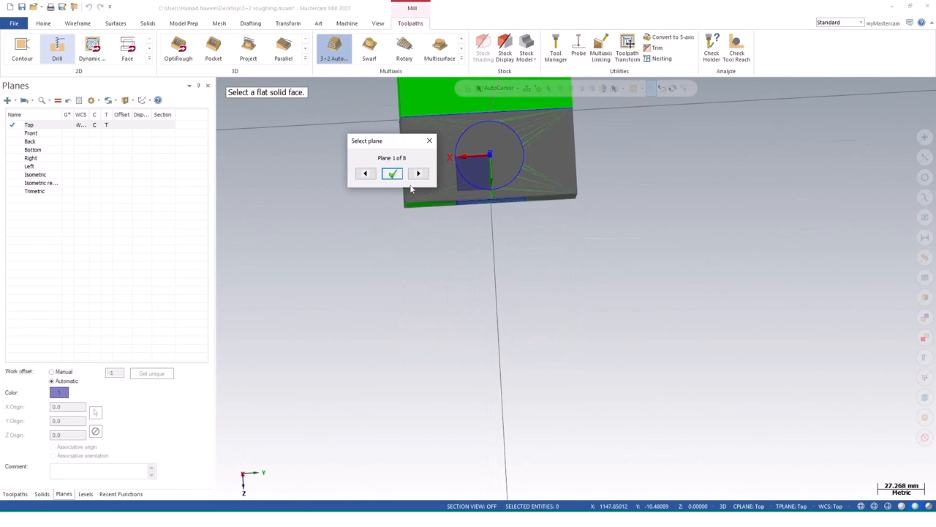
left_click(395, 173)
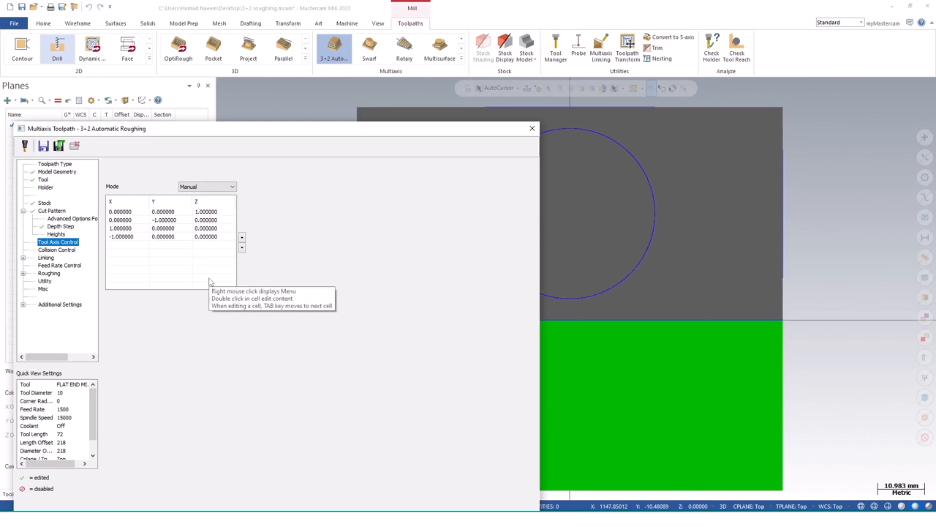
Set the tool axis control mode back to Automatic.
left_click(209, 187)
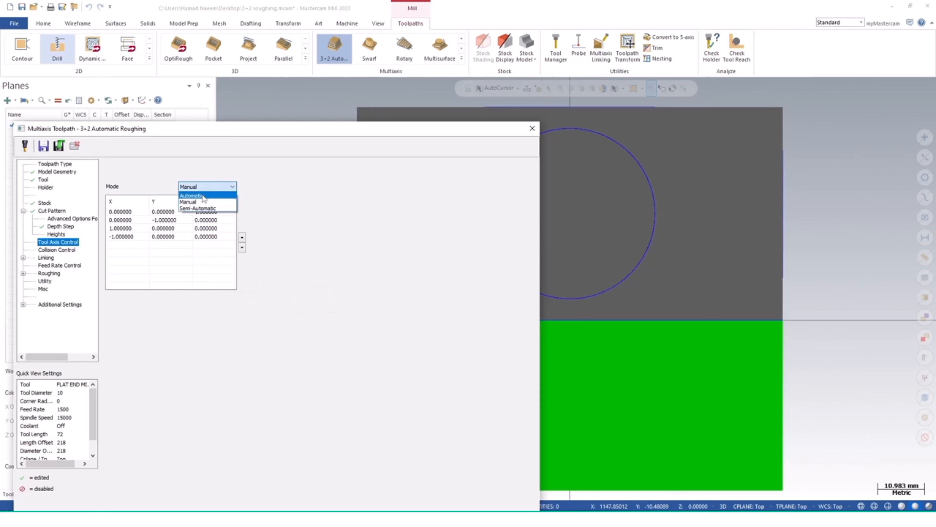
left_click(204, 195)
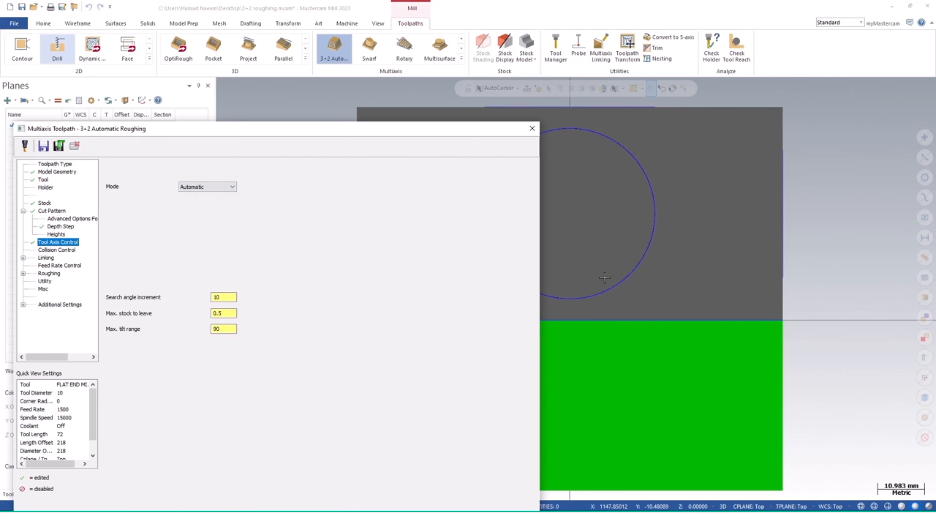
Review the tool axis, collision control, linking, feed rate, roughing, utility, misc and additional plane settings of the roughing toolpath.
scroll(605, 277, "down", 3)
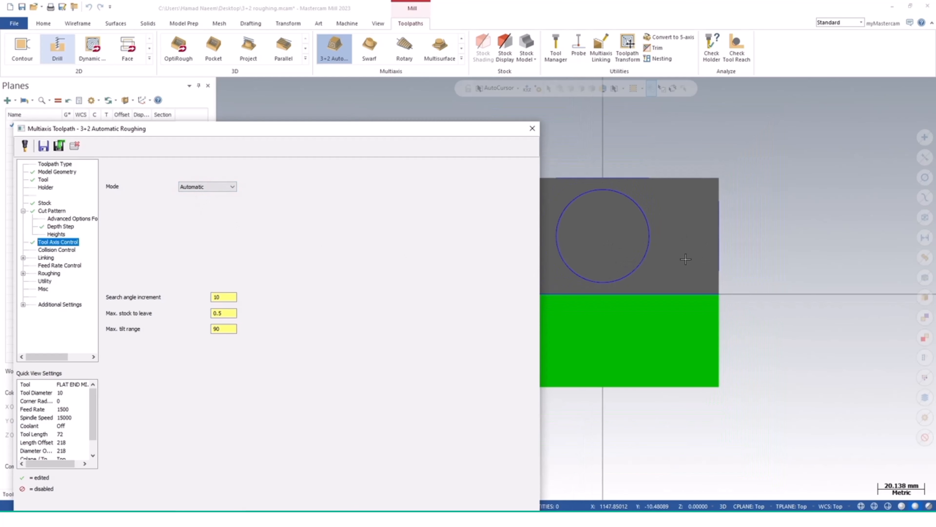
middle_click_drag(685, 260, 860, 299)
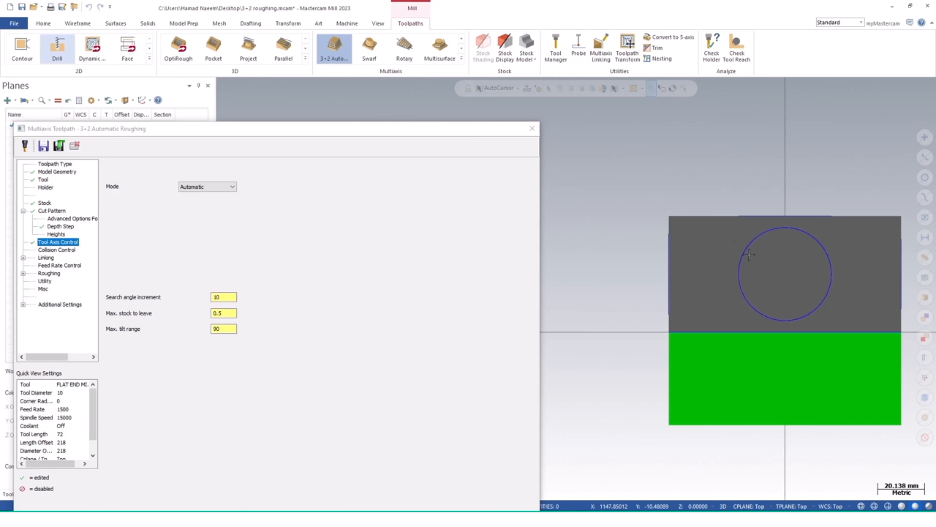
left_click_drag(307, 134, 364, 56)
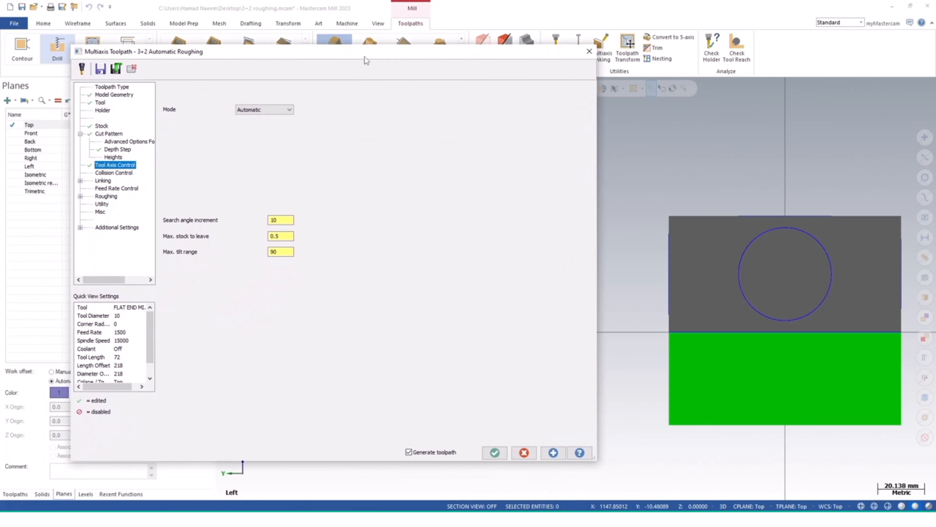
left_click(125, 174)
left_click(122, 169)
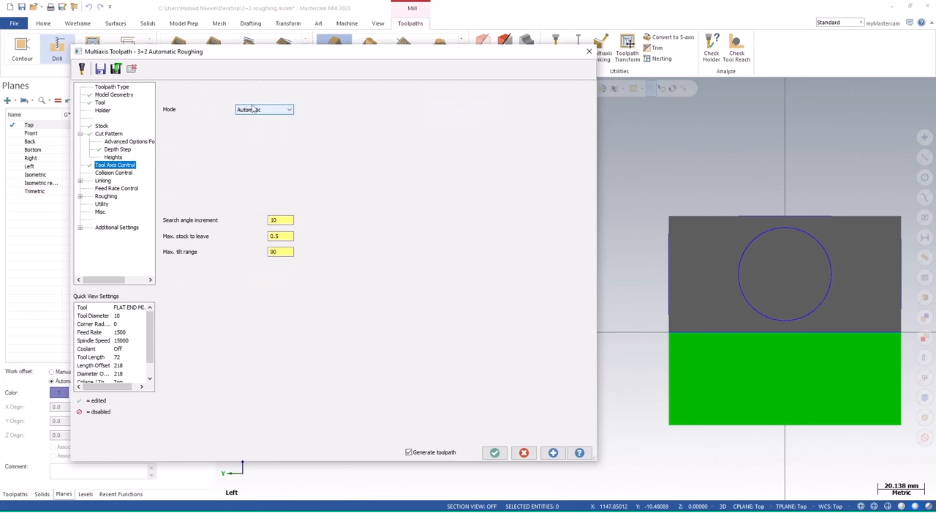
left_click(127, 173)
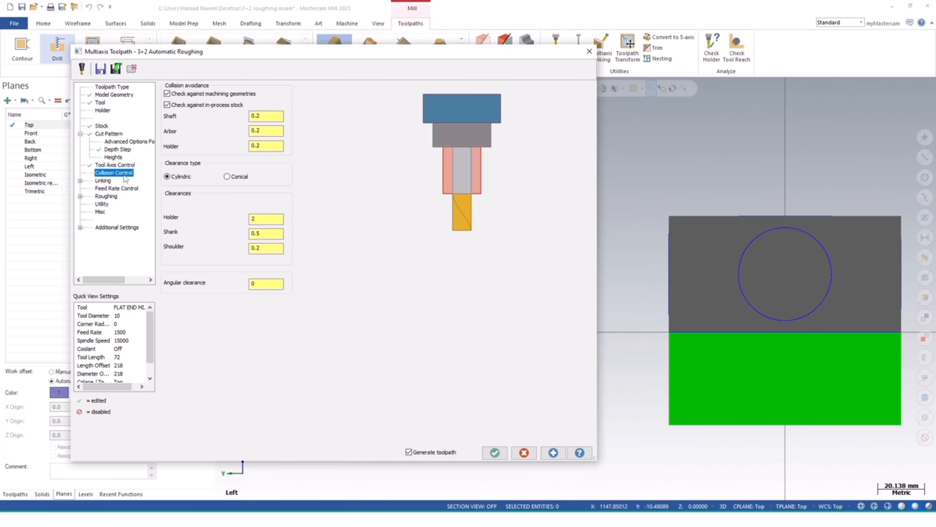
left_click(104, 183)
left_click(107, 188)
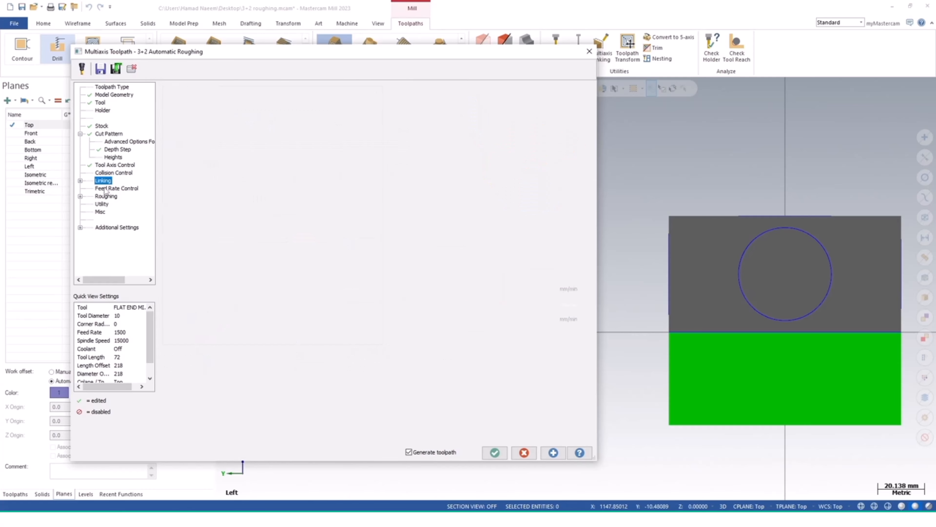
left_click(105, 196)
left_click(101, 204)
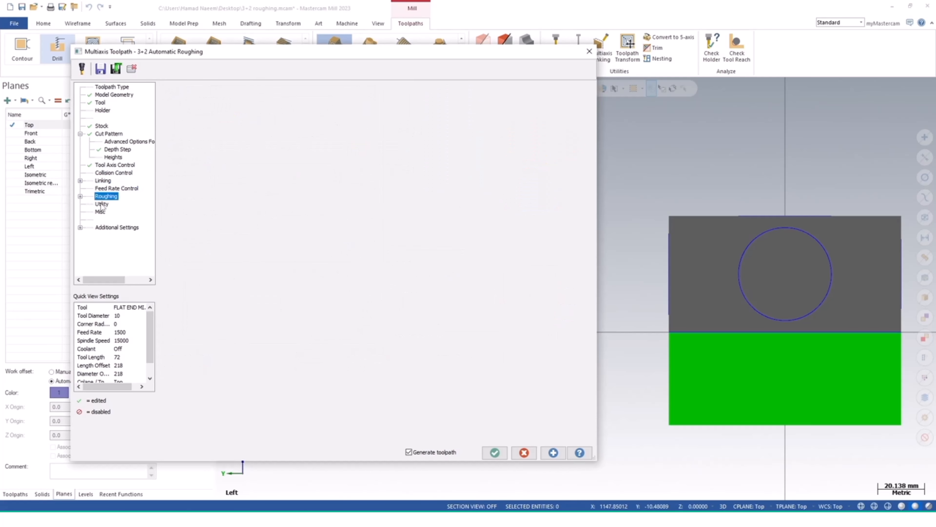
left_click(100, 212)
left_click(114, 227)
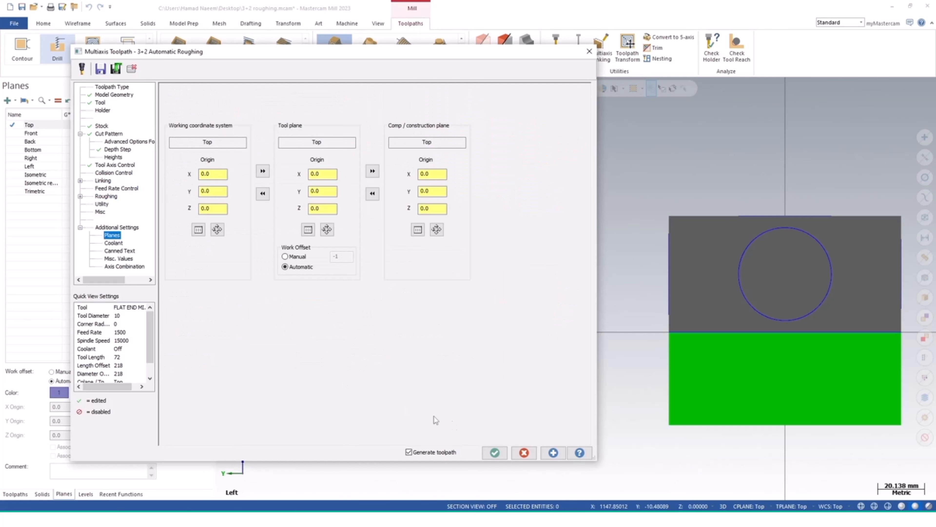
Generate the 3+2 Automatic Roughing toolpath and inspect its passes on all faces of the block.
left_click(495, 453)
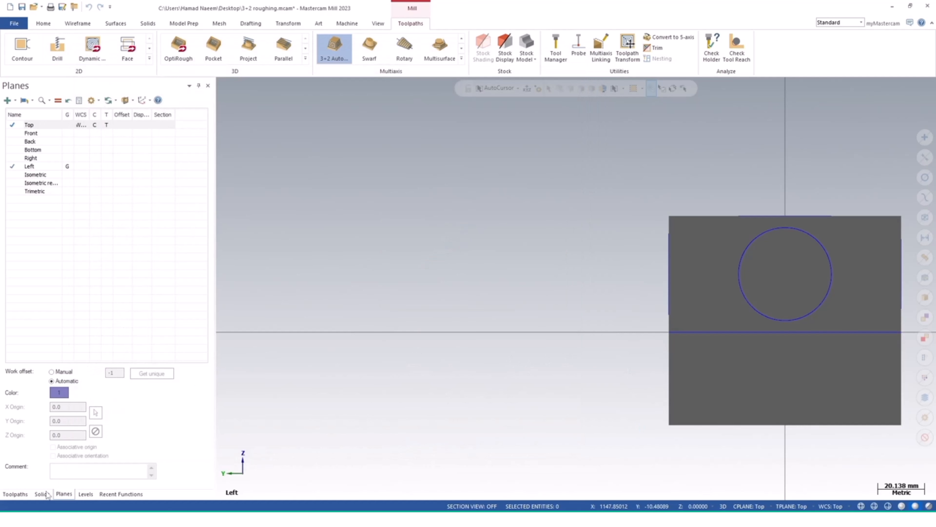
left_click(16, 494)
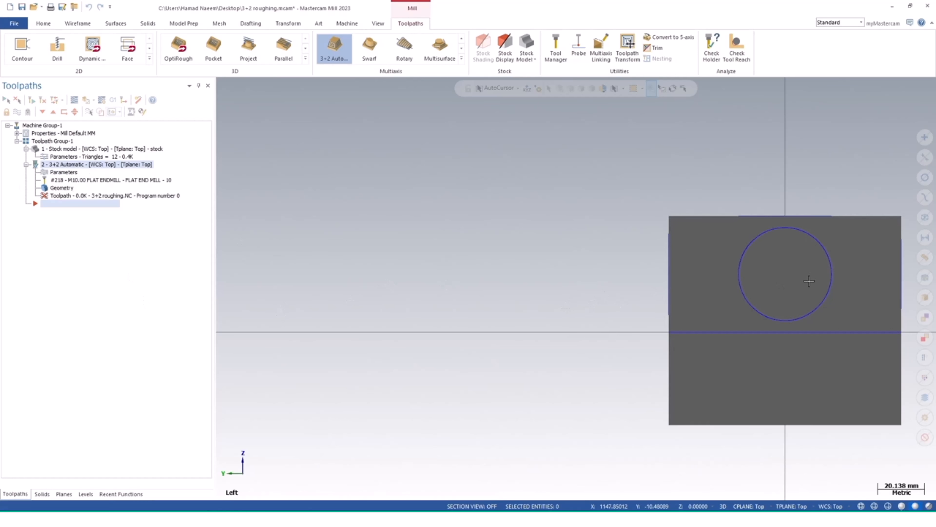
middle_click_drag(809, 281, 672, 316)
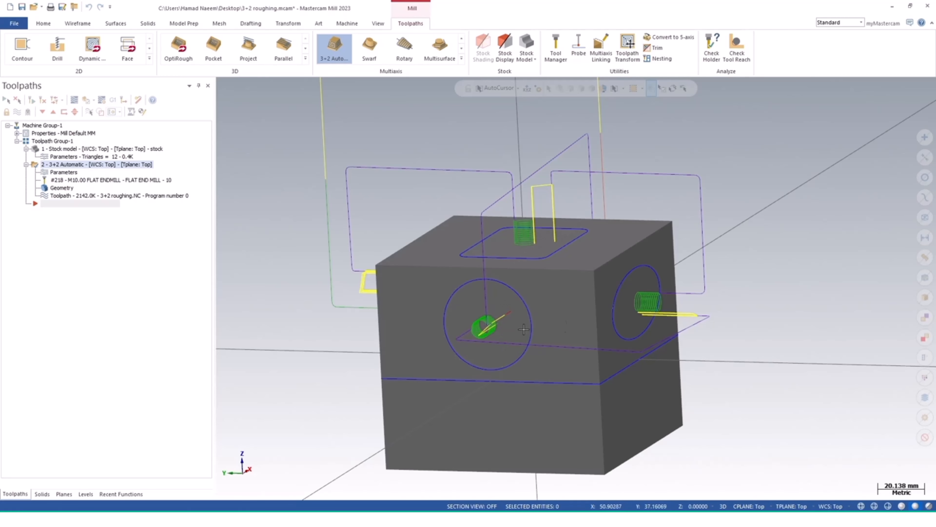
mouse_move(511, 303)
middle_mouse_down()
mouse_move(604, 303)
mouse_move(745, 321)
mouse_move(704, 325)
mouse_move(775, 319)
mouse_move(822, 329)
middle_mouse_up()
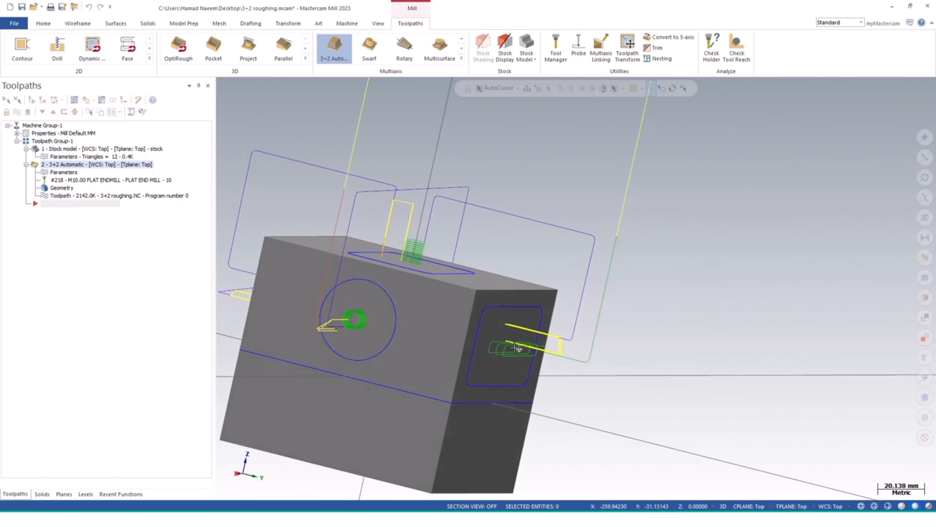
mouse_move(485, 322)
middle_mouse_down()
mouse_move(324, 332)
mouse_move(314, 349)
middle_mouse_up()
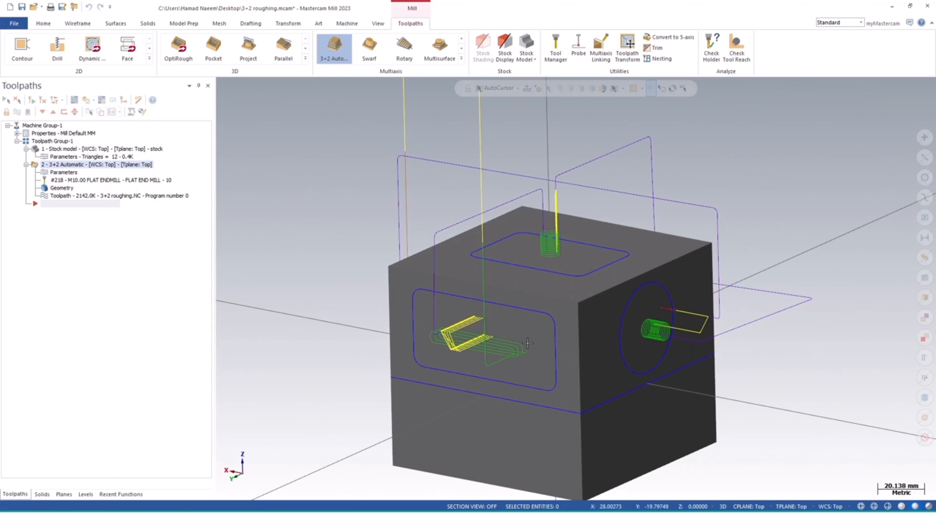
scroll(532, 276, "down", 3)
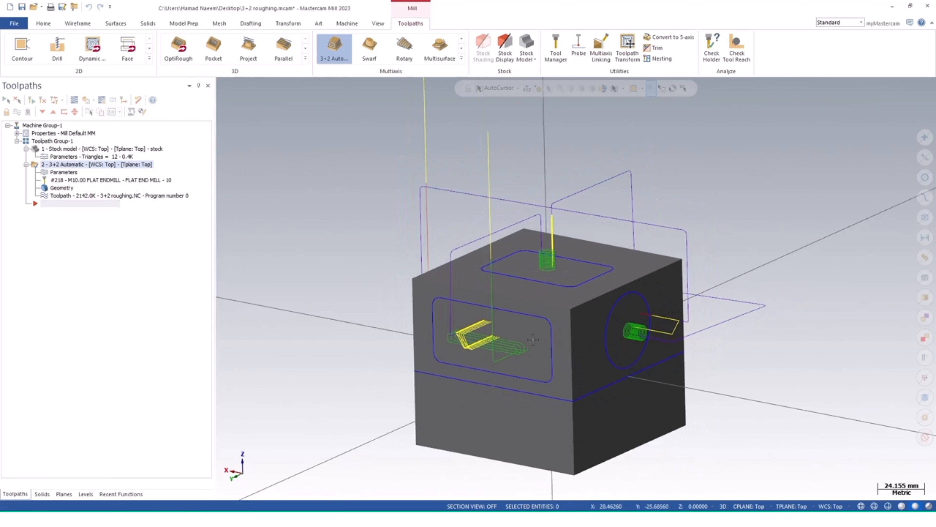
Verify the 3+2 Automatic operation in a maximized Mastercam Simulator window and play it at reduced speed.
left_click(72, 197)
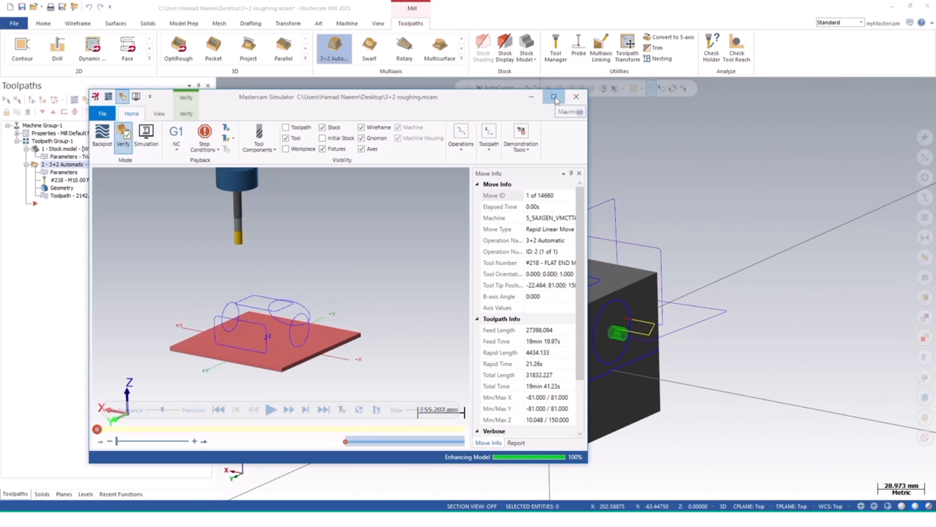
left_click(554, 97)
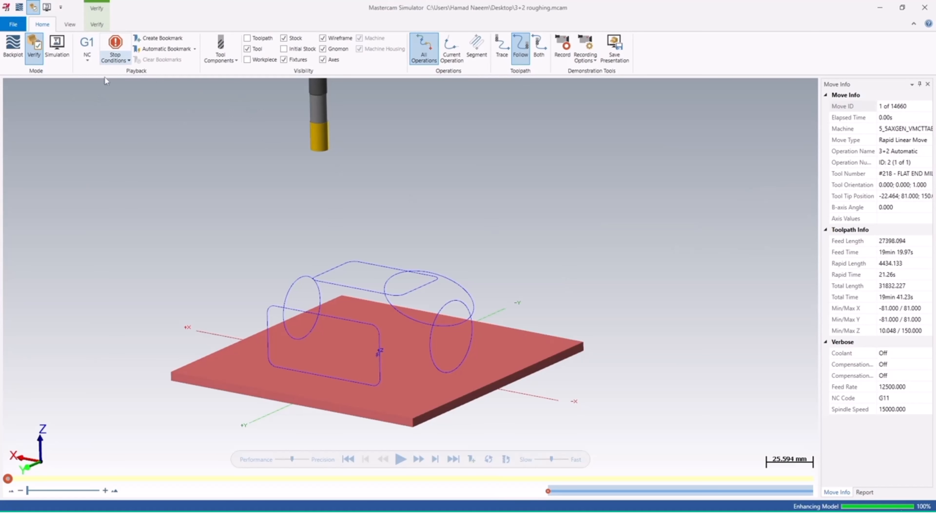
left_click_drag(552, 459, 544, 462)
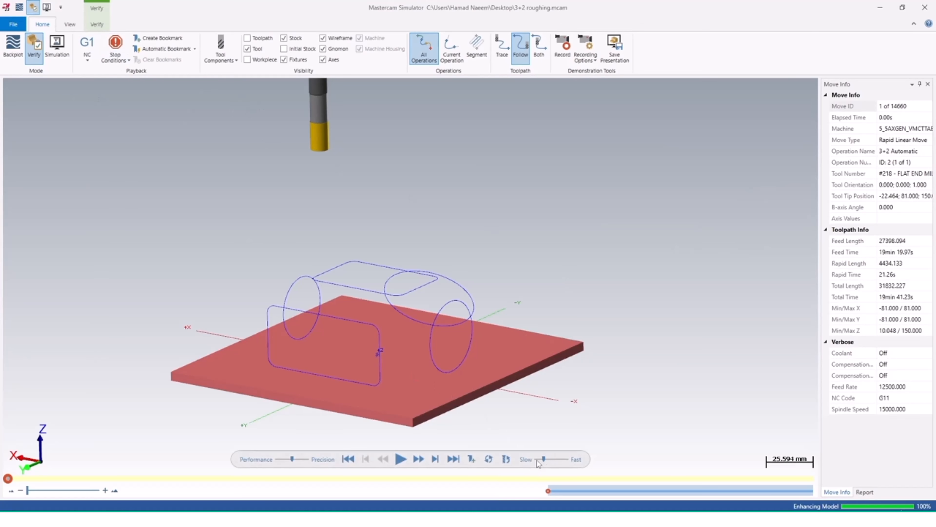
left_click(401, 460)
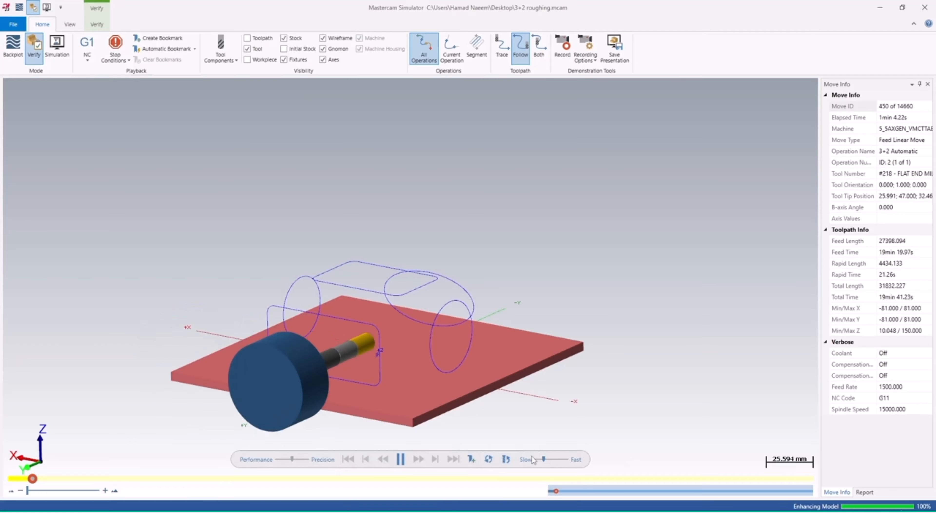
left_click_drag(544, 459, 537, 460)
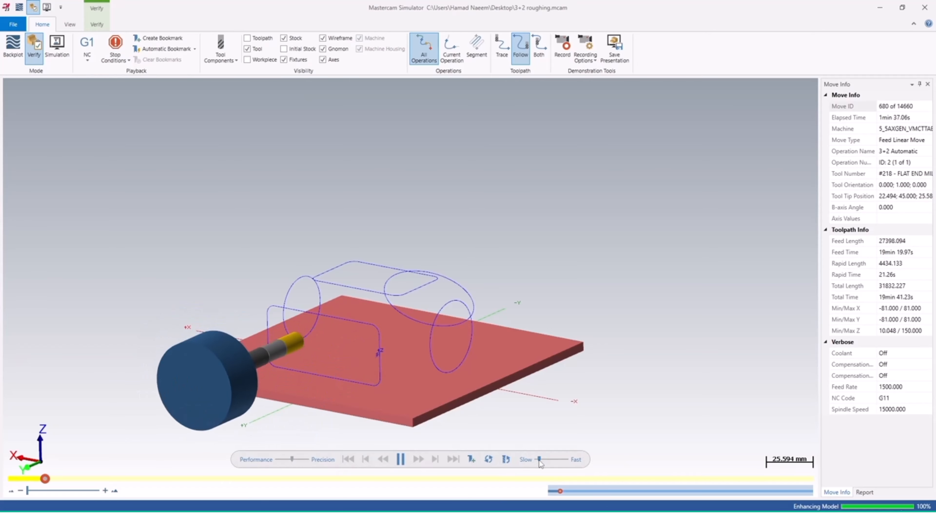
Set the simulation to trace the toolpath for all operations, with the toolpath and workpiece shown.
left_click(502, 48)
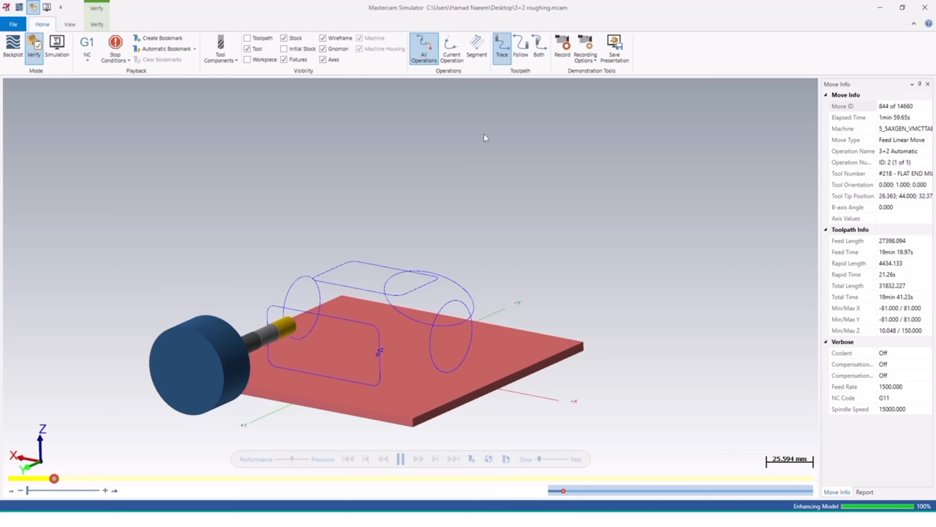
left_click(452, 48)
left_click(424, 50)
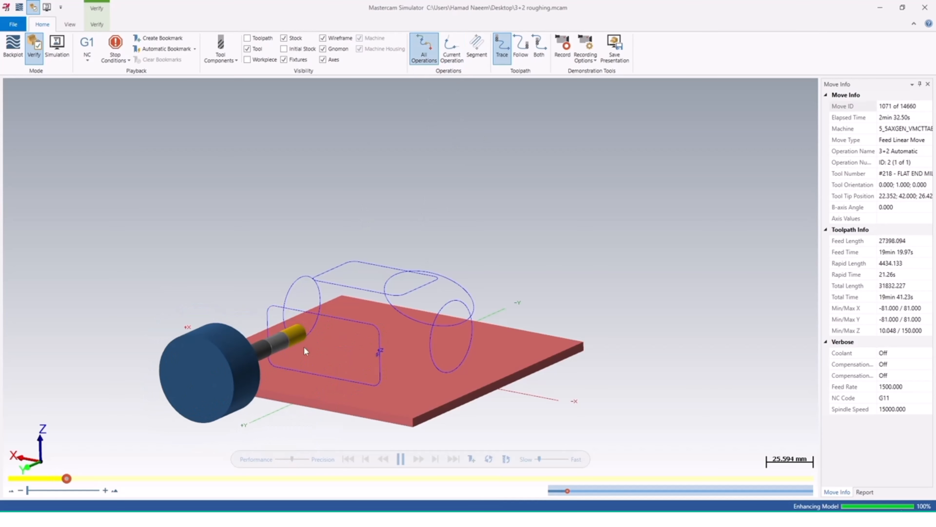
mouse_move(366, 405)
middle_mouse_down()
mouse_move(376, 394)
mouse_move(367, 407)
middle_mouse_up()
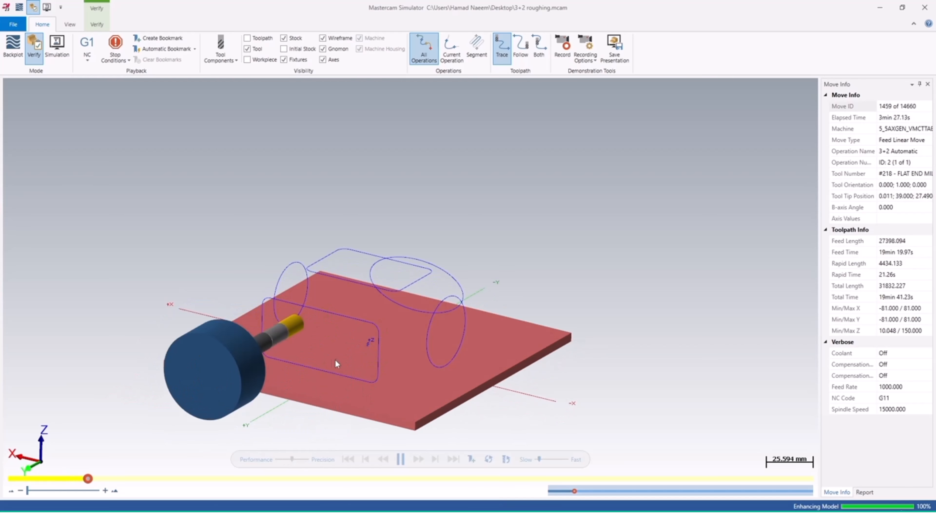
left_click(247, 38)
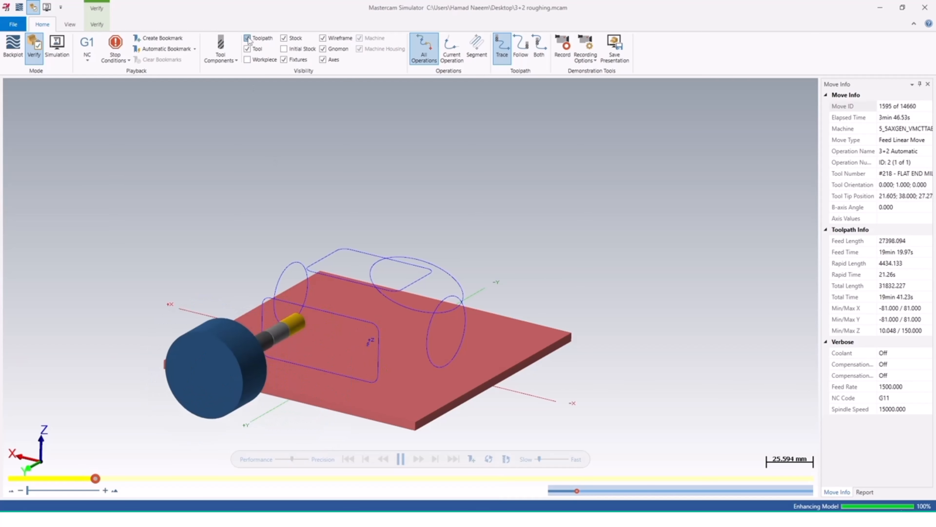
left_click(247, 59)
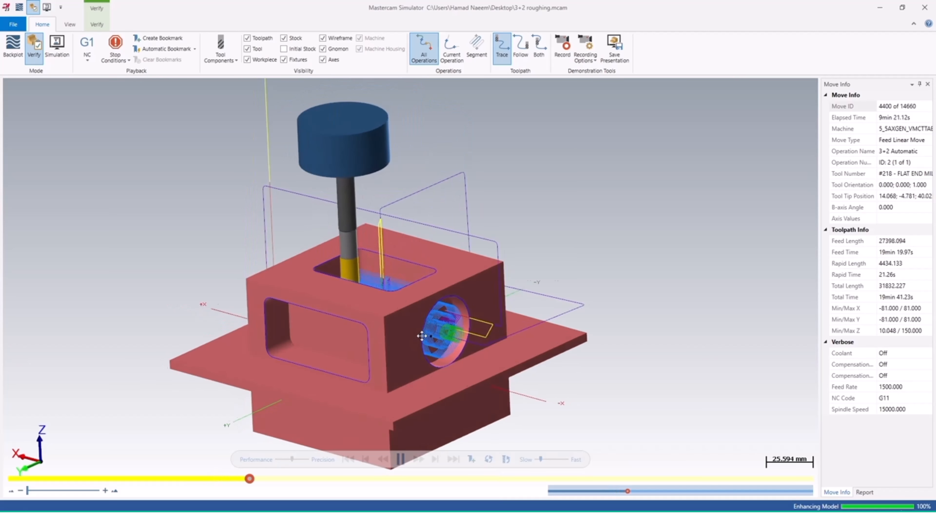
Inspect the simulated pocket cuts from several sides, speed the playback up to finish it, and close the simulator.
middle_click_drag(421, 323, 402, 350)
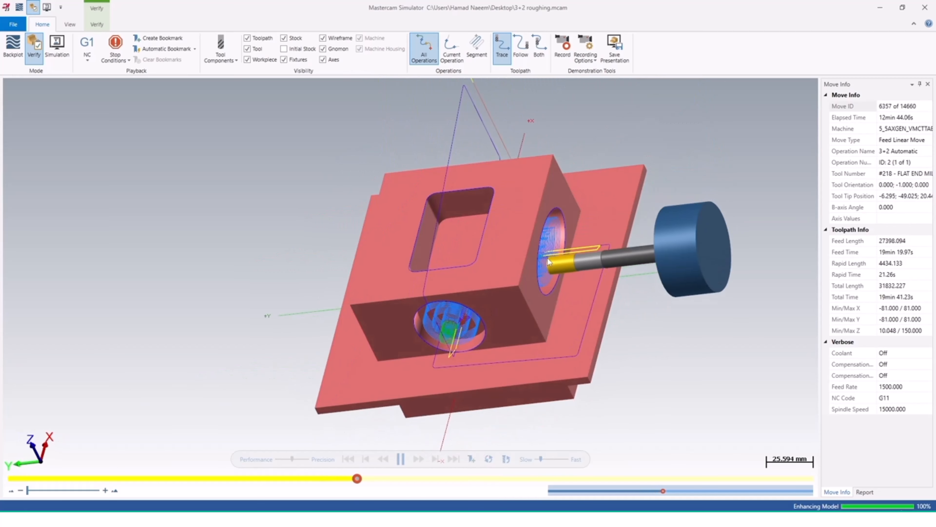
middle_click_drag(525, 256, 475, 274)
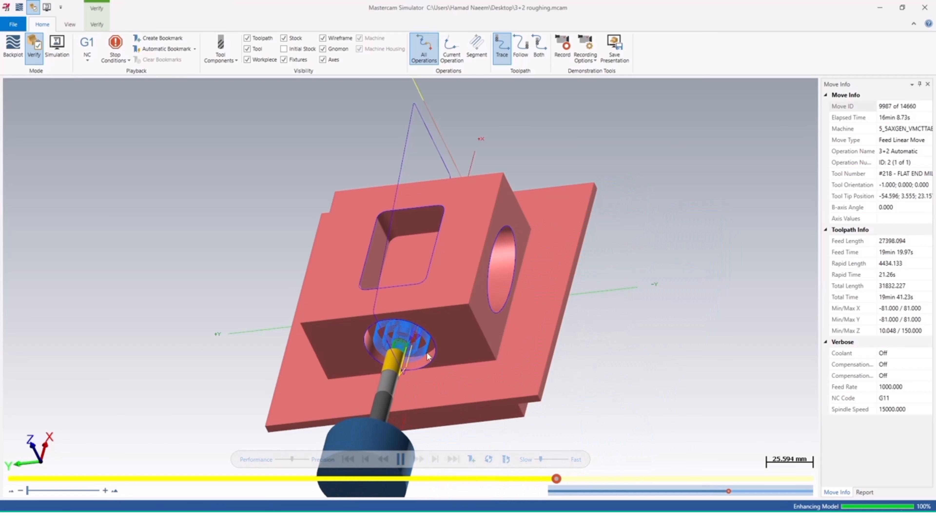
left_click_drag(540, 458, 555, 459)
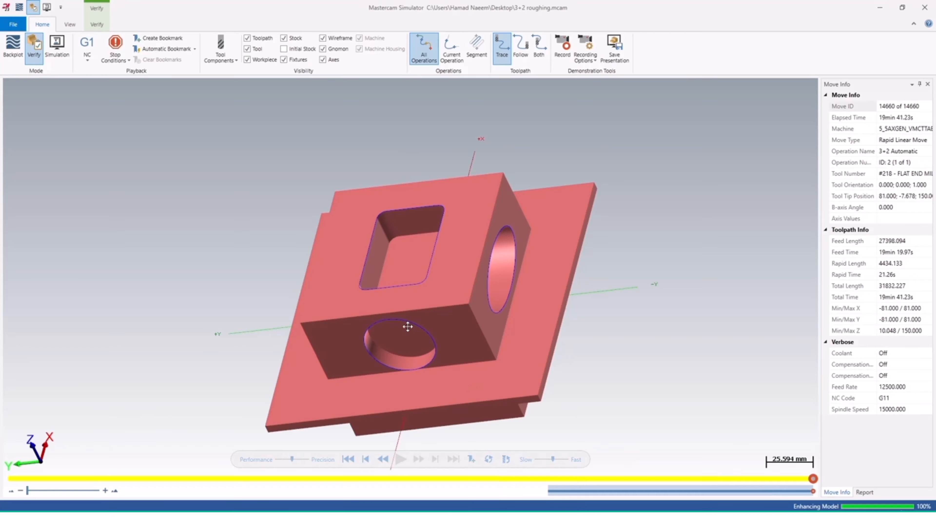
middle_click_drag(407, 327, 482, 304)
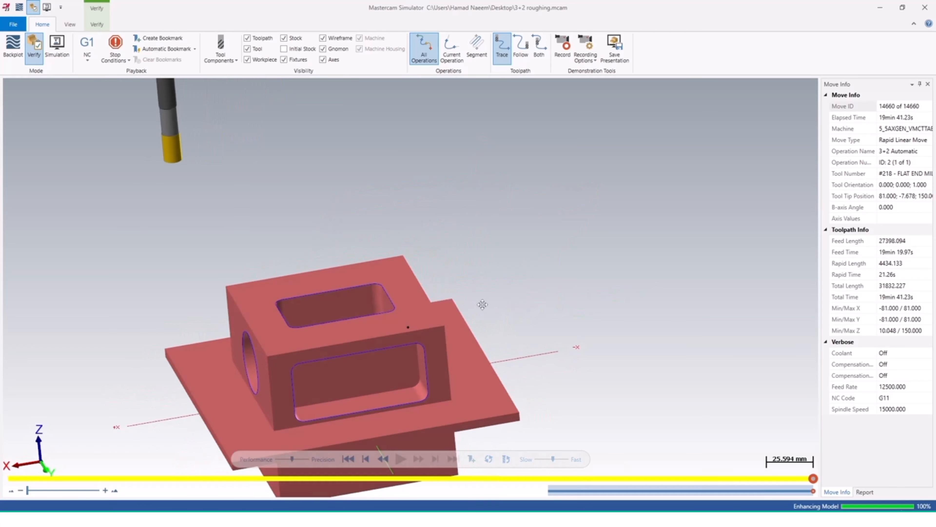
left_click(926, 8)
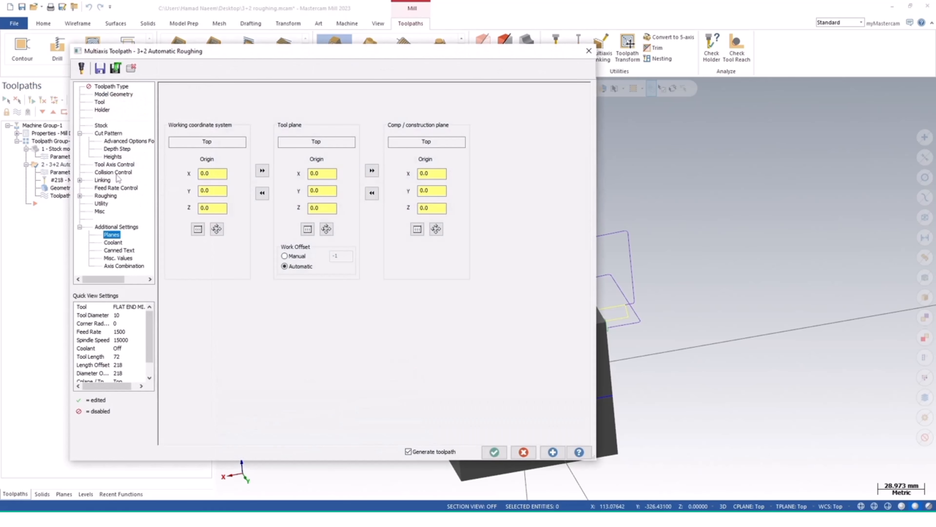
Change the roughing toolpath's tool axis control mode to Semi-Automatic.
left_click(113, 164)
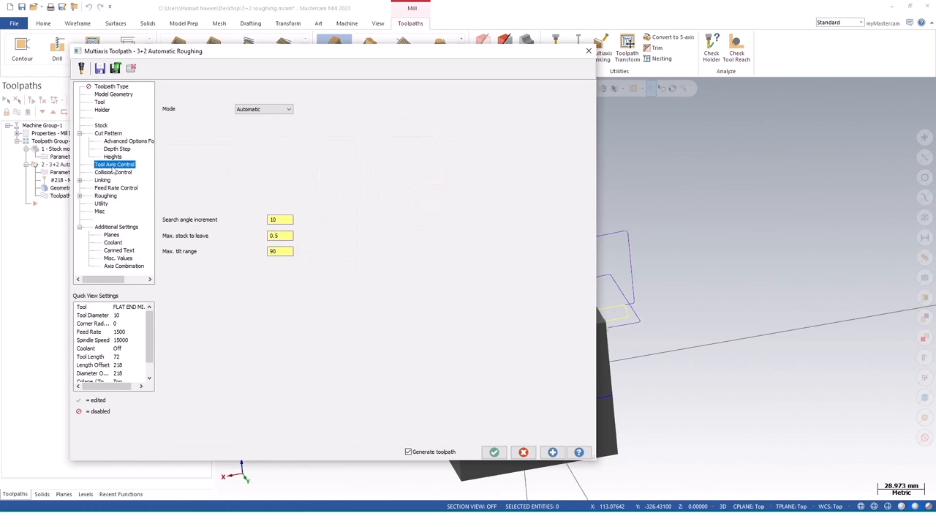
left_click(283, 110)
left_click(267, 134)
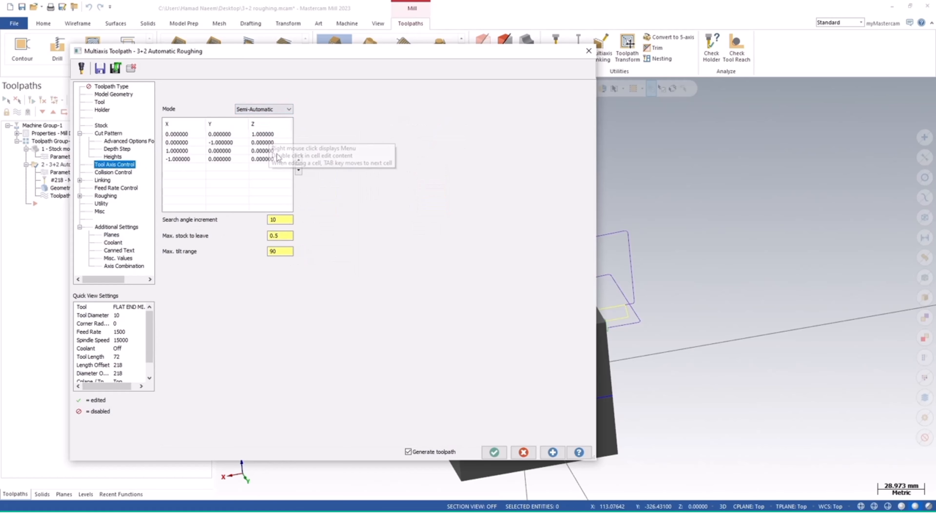
Remove the Y -1, X 1 and X -1 directions from the semi-automatic tool axis list, keeping only Z 1.
right_click(221, 147)
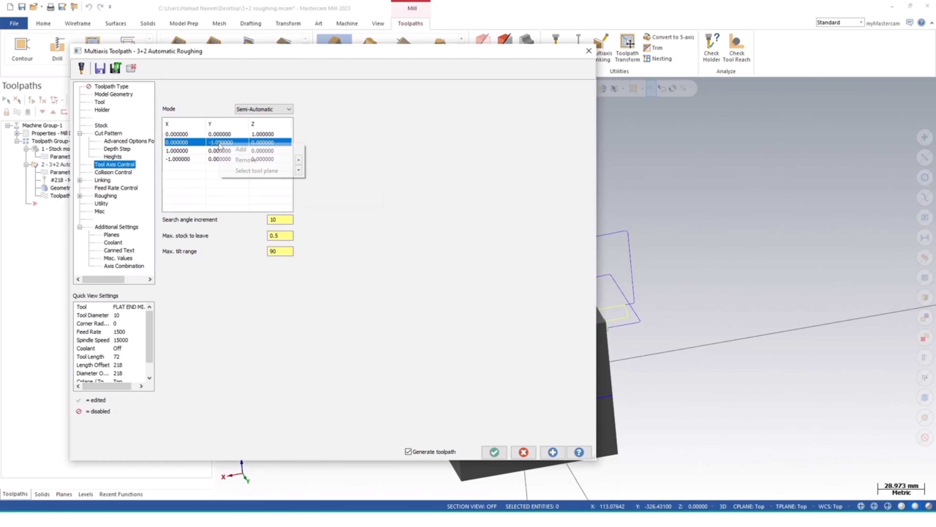
left_click(241, 160)
right_click(220, 148)
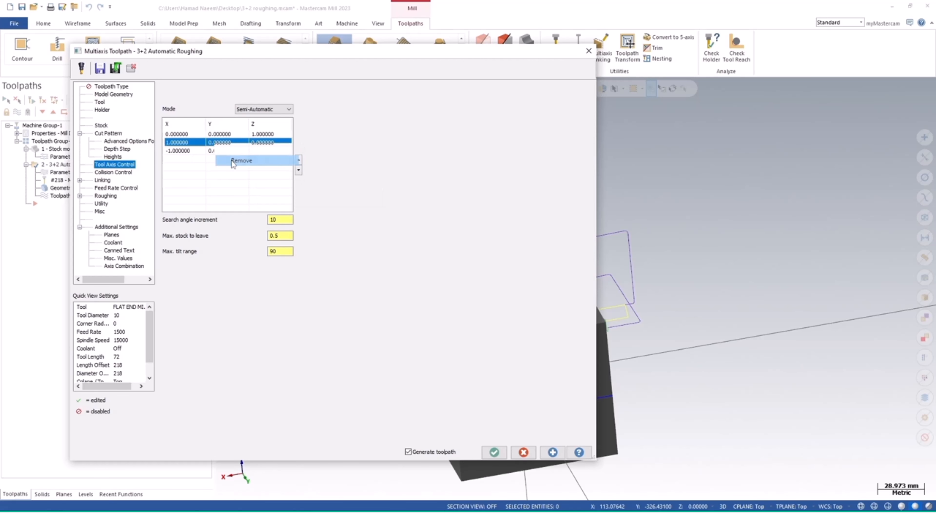
left_click(242, 160)
right_click(221, 143)
left_click(236, 161)
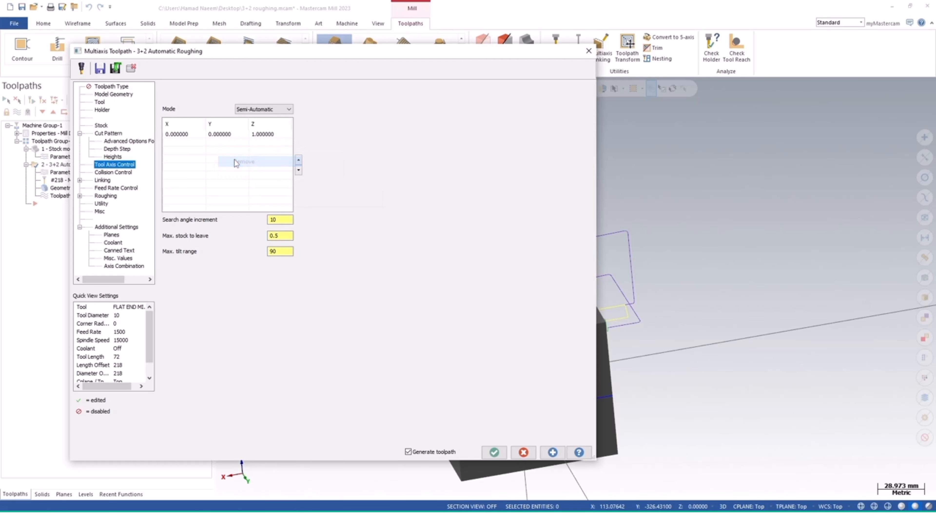
right_click(223, 144)
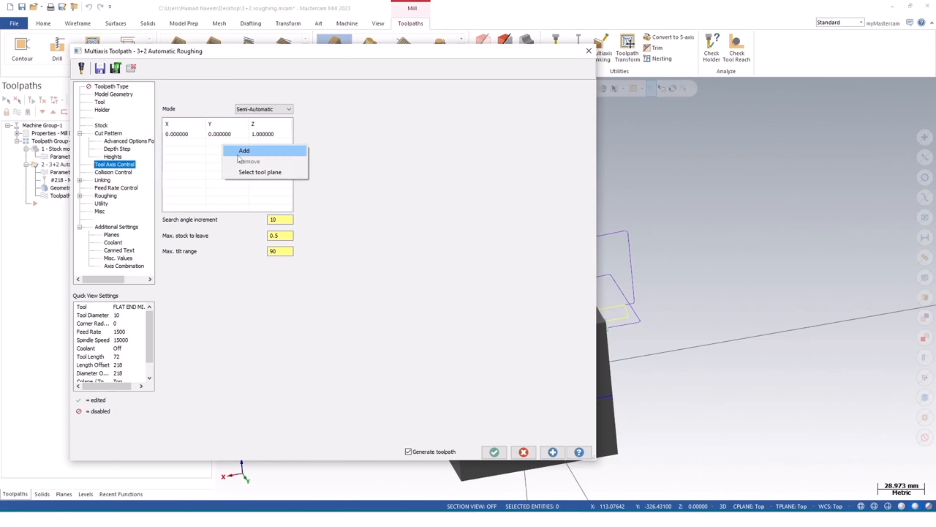
left_click(248, 172)
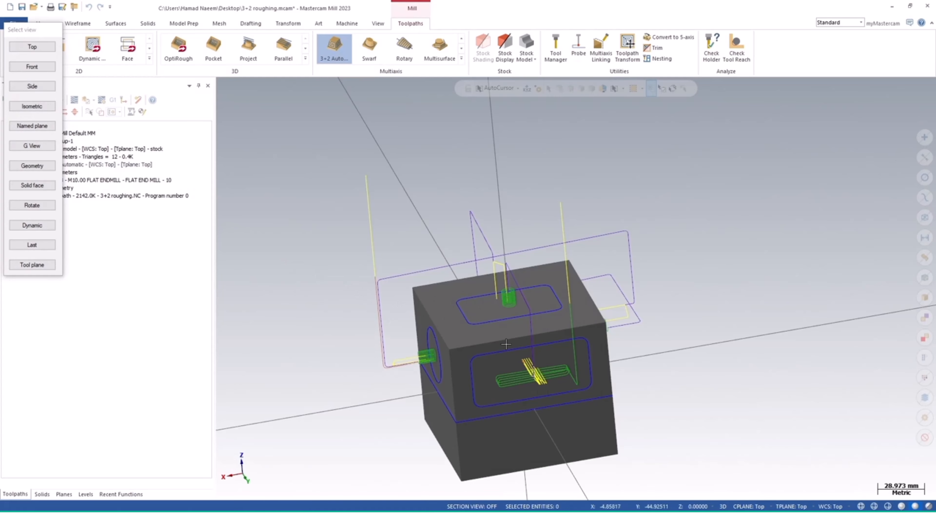
left_click(32, 47)
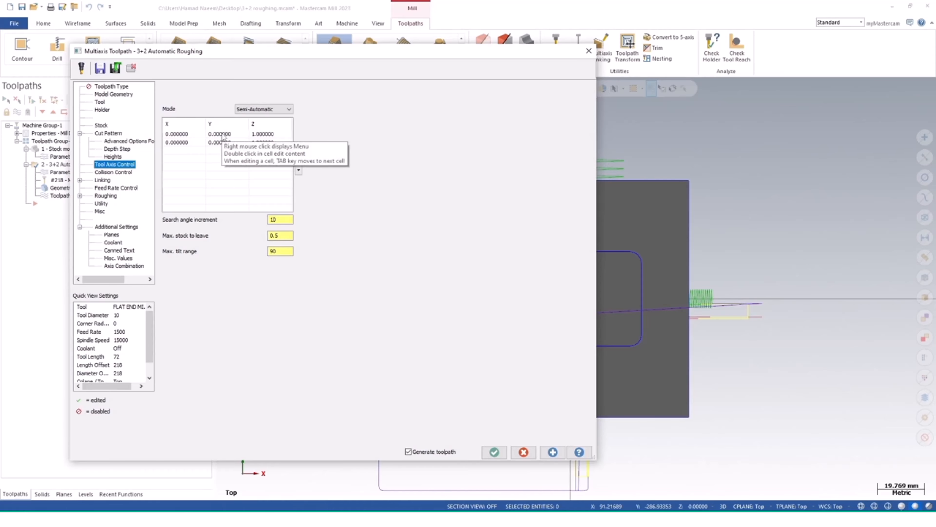
left_click(229, 144)
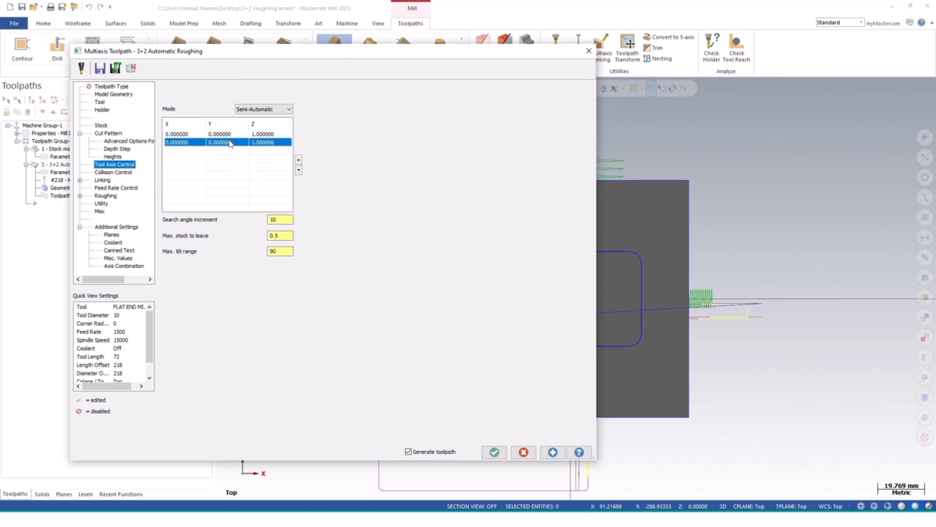
right_click(231, 144)
left_click(244, 155)
Add the Front view's tool plane, Y -1, to the semi-automatic tool axis list.
right_click(274, 161)
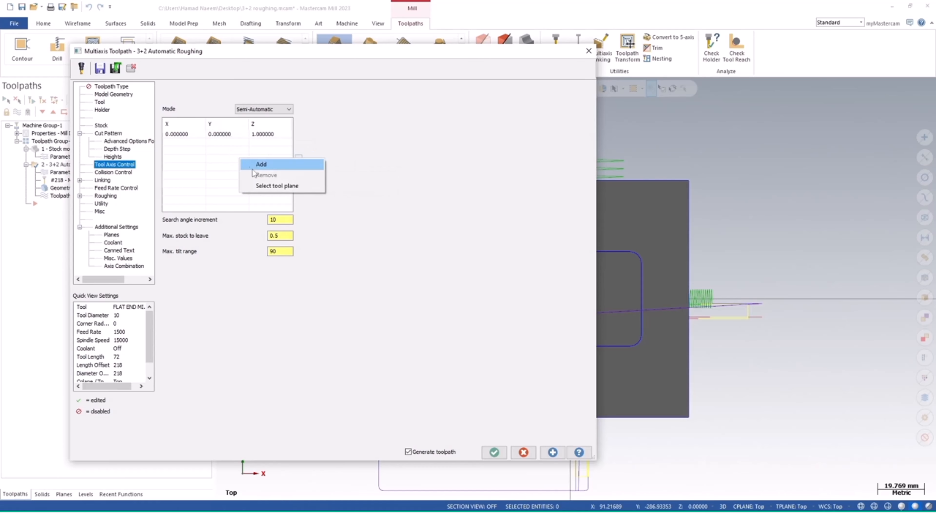
left_click(260, 183)
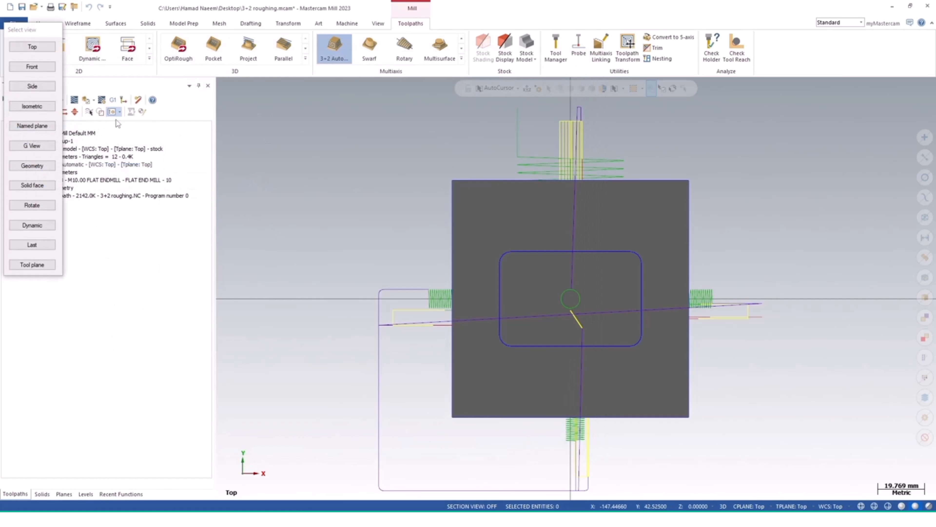
left_click(34, 72)
left_click(33, 69)
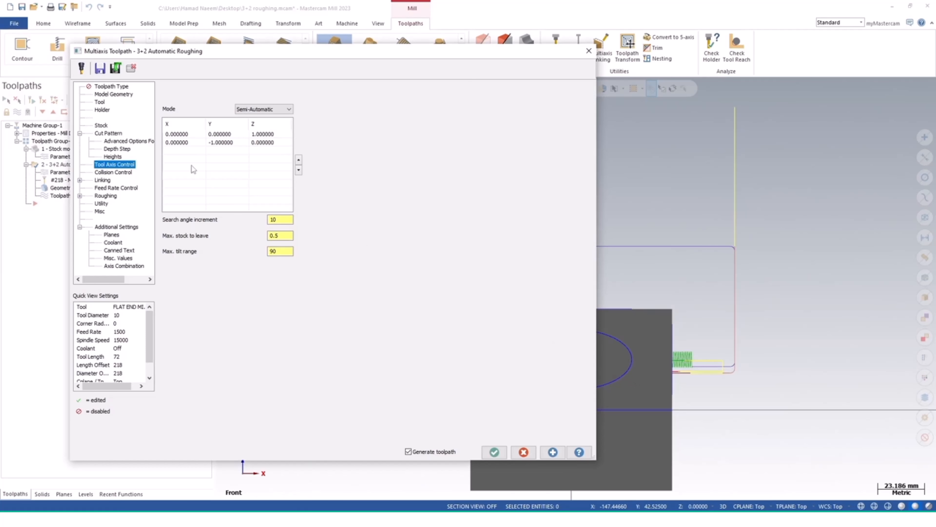
Add the X 1 direction to the tool axis list by picking the block's flat solid face on the +X side.
right_click(200, 154)
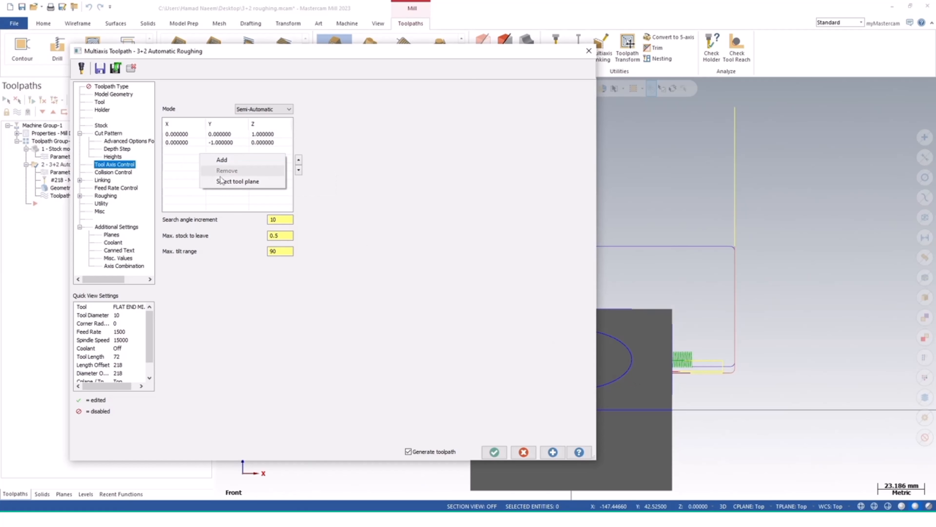
left_click(232, 181)
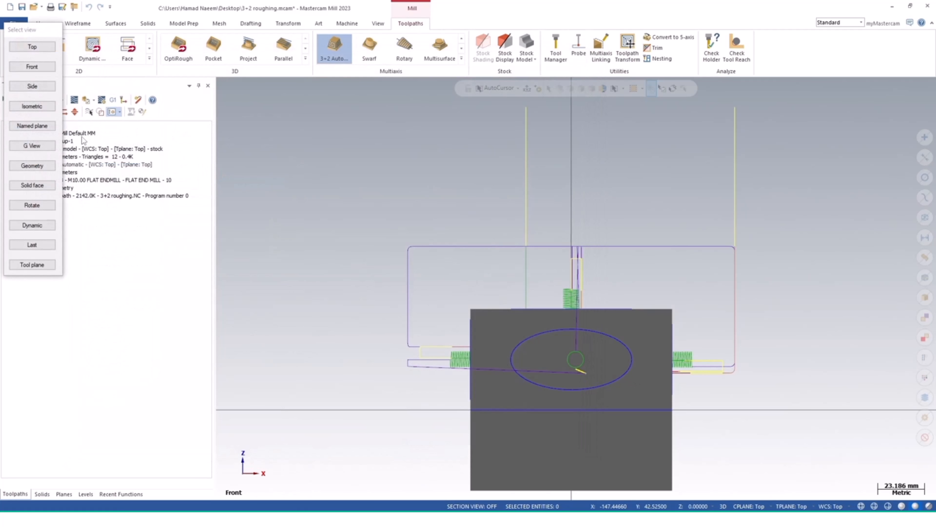
left_click(34, 185)
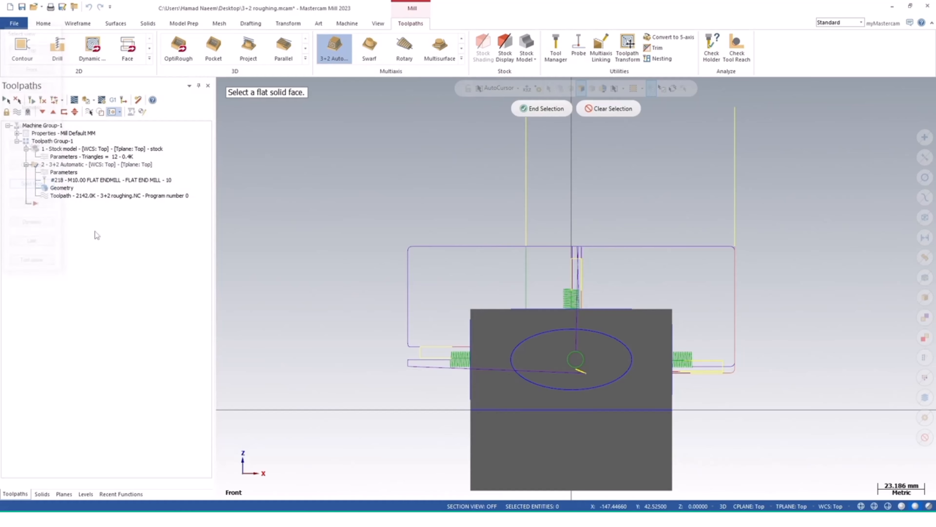
middle_click_drag(495, 356, 477, 356)
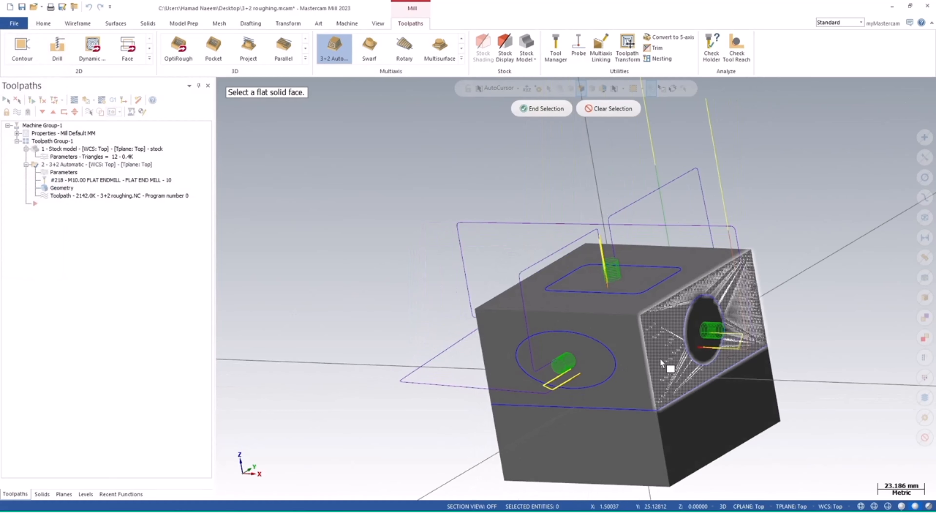
left_click(659, 336)
left_click(661, 419)
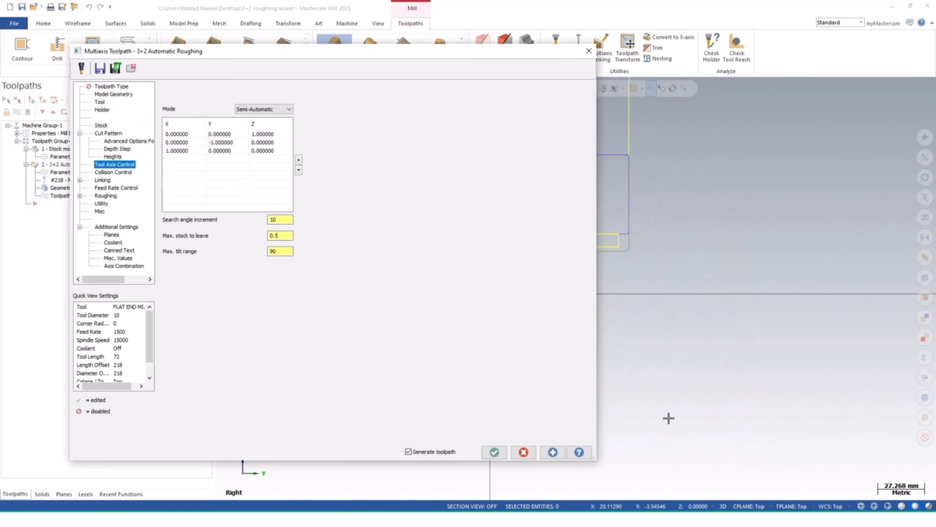
Add the X -1 direction to the tool axis list from the block's flat solid face on the -X side.
right_click(227, 180)
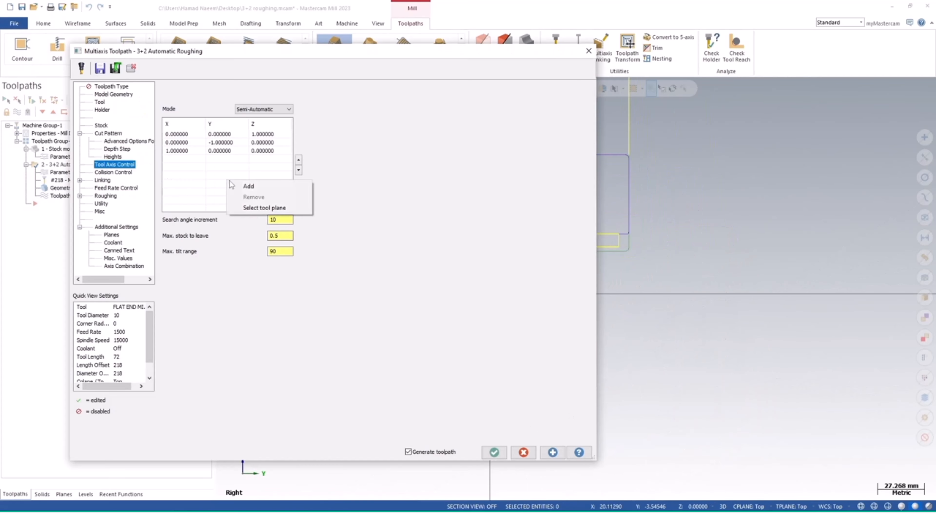
left_click(249, 206)
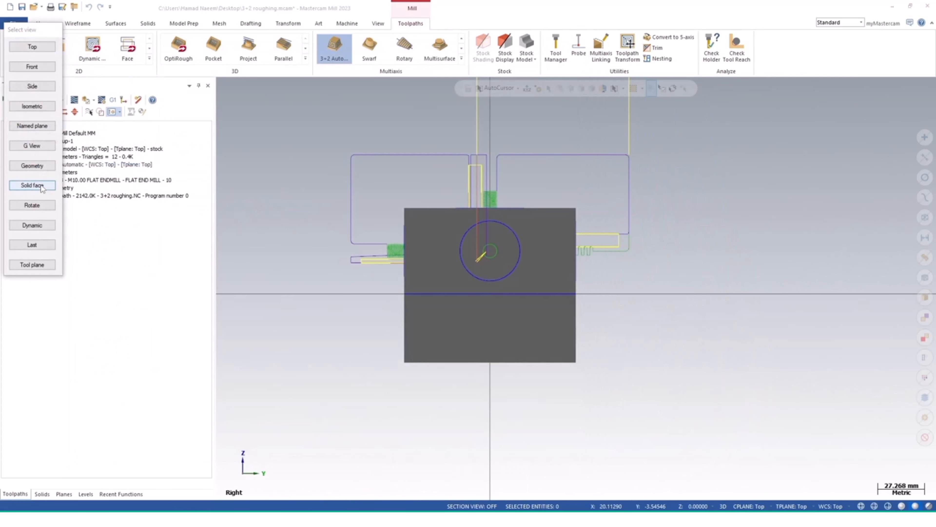
left_click(33, 185)
middle_click_drag(424, 281, 474, 295)
left_click(359, 285)
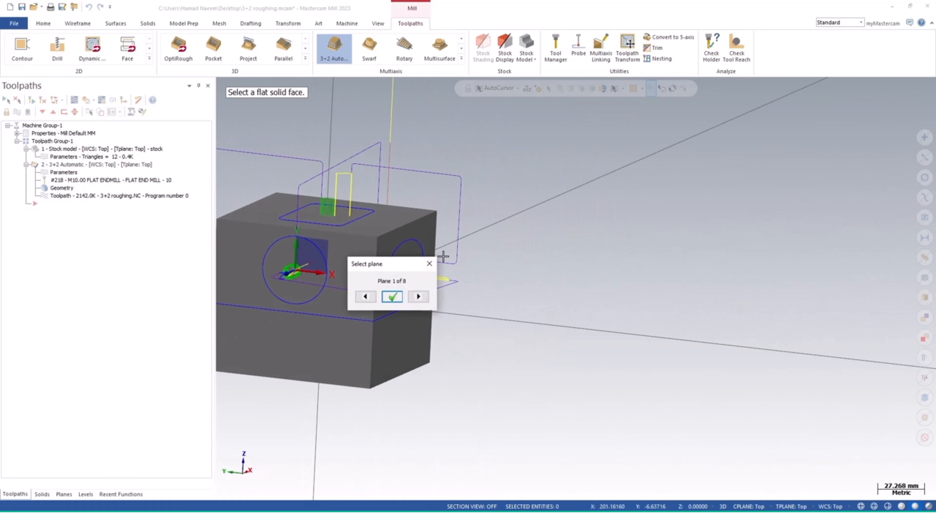
left_click(391, 295)
Add the Y 1 direction from the block's back solid face to the tool axis list and regenerate the roughing toolpath.
right_click(234, 176)
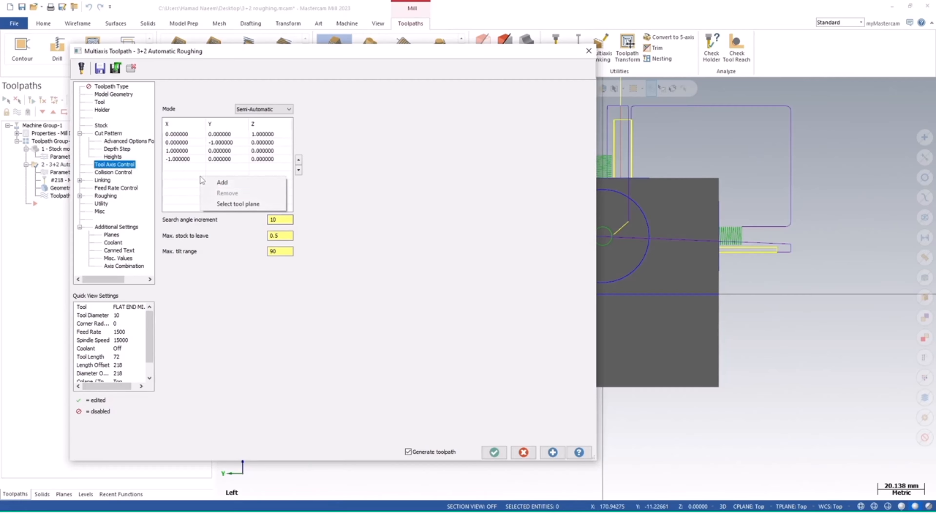
left_click(254, 204)
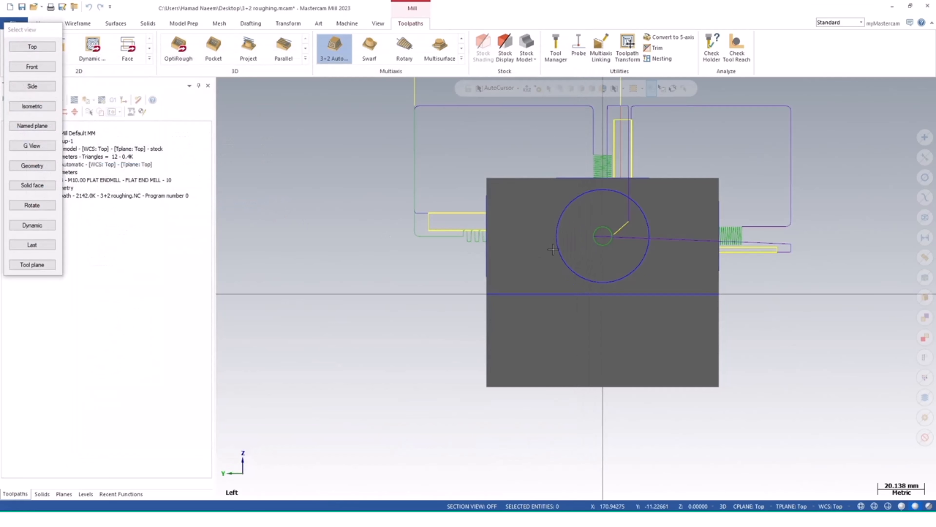
middle_click_drag(556, 220, 531, 248)
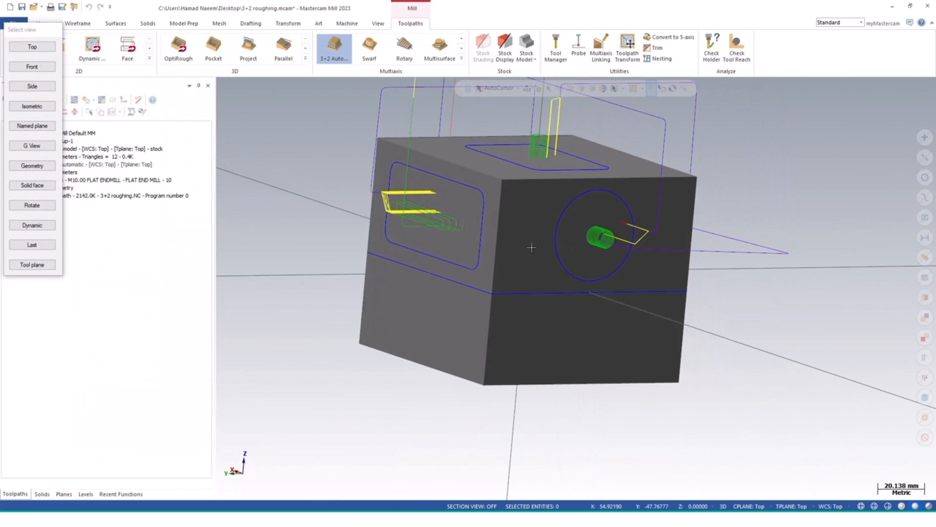
left_click(32, 185)
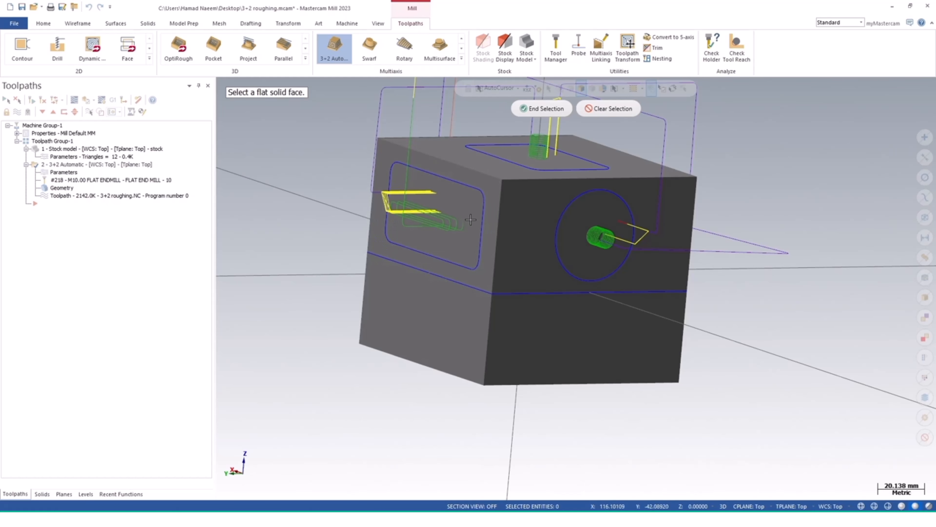
left_click(494, 213)
left_click(532, 219)
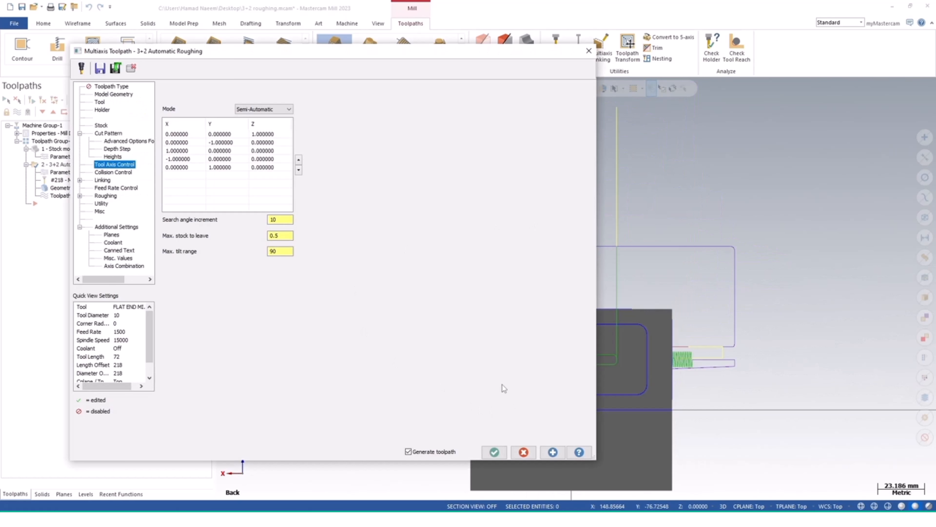
left_click(503, 455)
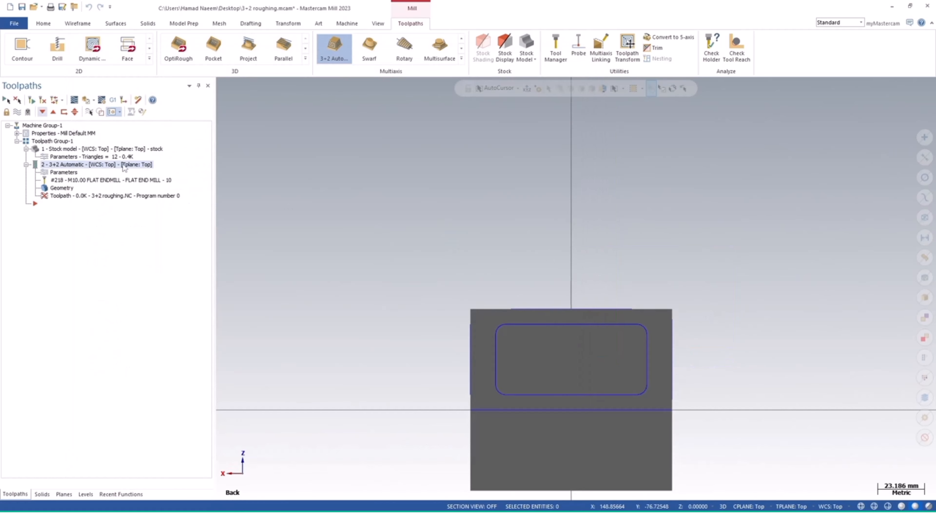
Backplot the regenerated 3+2 roughing toolpath, adjusting playback speed to watch the tool on every face, and close Backplot.
middle_click_drag(678, 323, 606, 337)
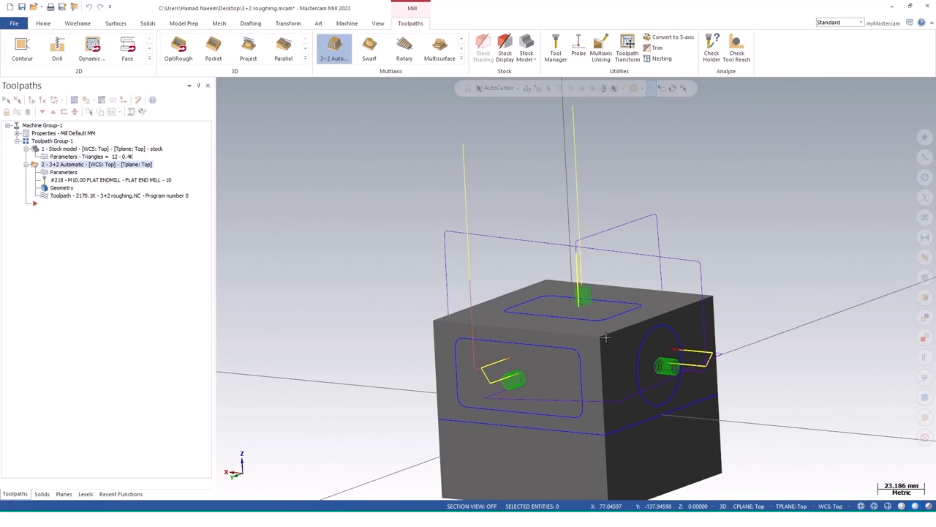
mouse_move(482, 362)
middle_mouse_down()
mouse_move(567, 403)
mouse_move(387, 355)
mouse_move(478, 343)
mouse_move(479, 365)
middle_mouse_up()
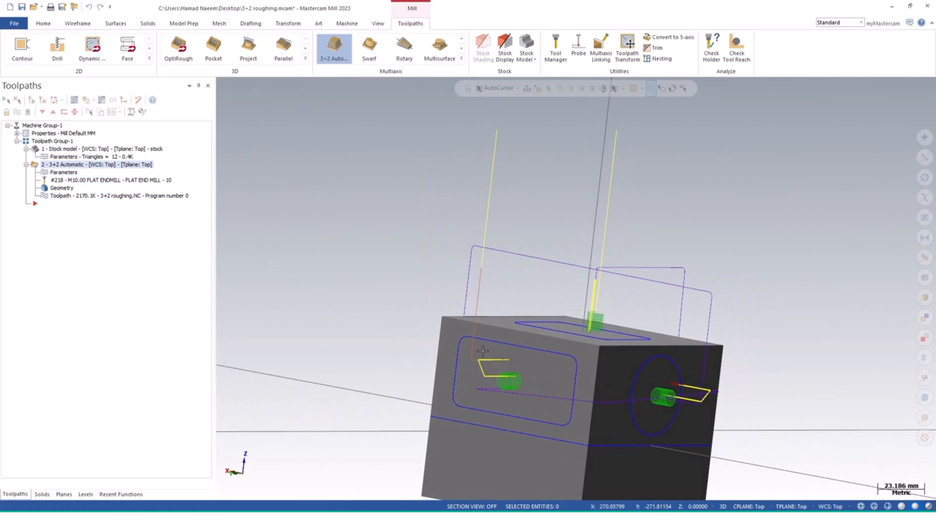
left_click(74, 99)
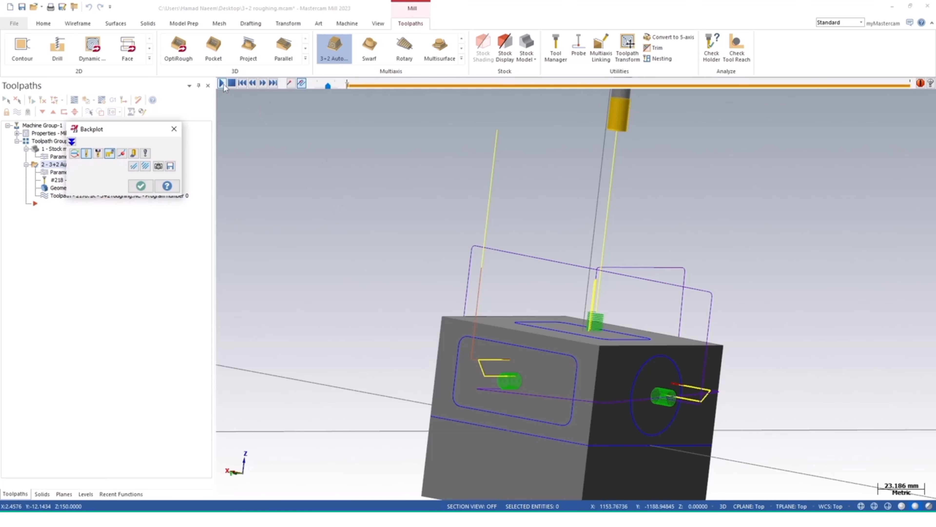
left_click(319, 86)
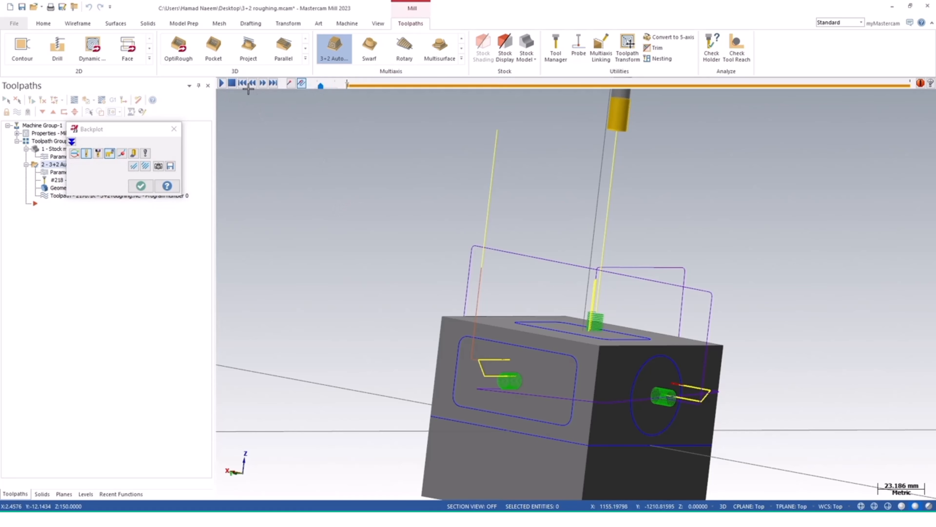
left_click(222, 82)
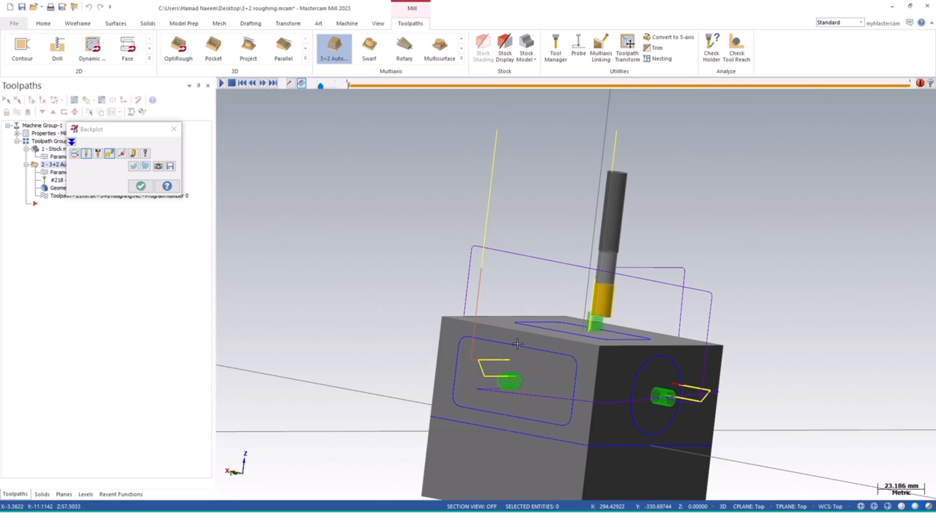
middle_click_drag(630, 339, 604, 353)
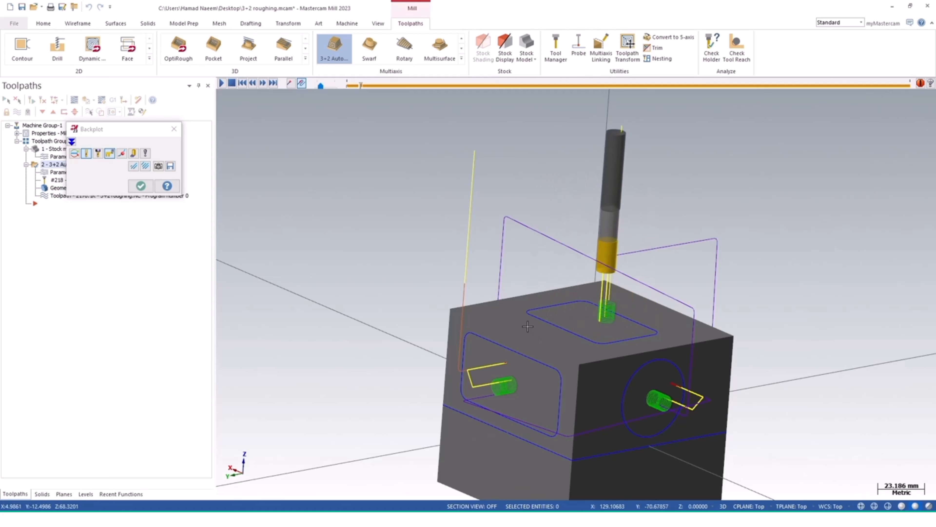
left_click(328, 87)
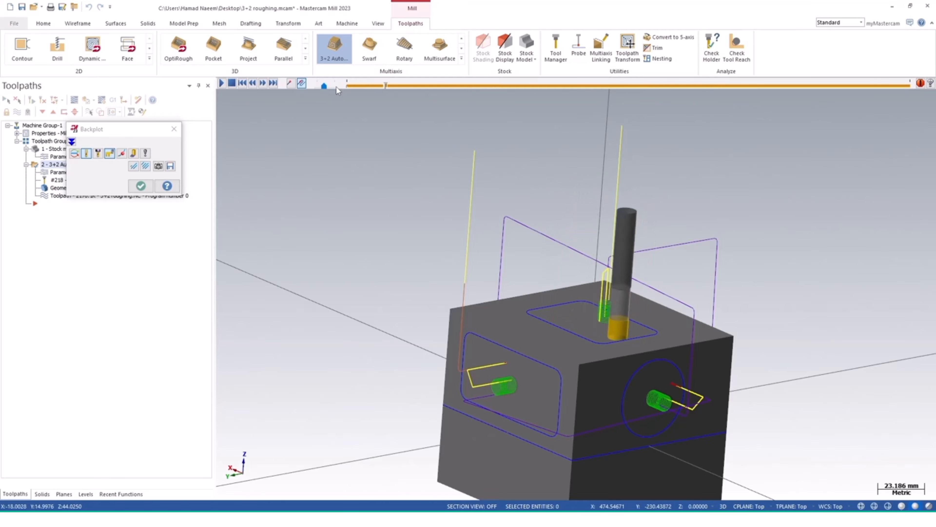
left_click(333, 86)
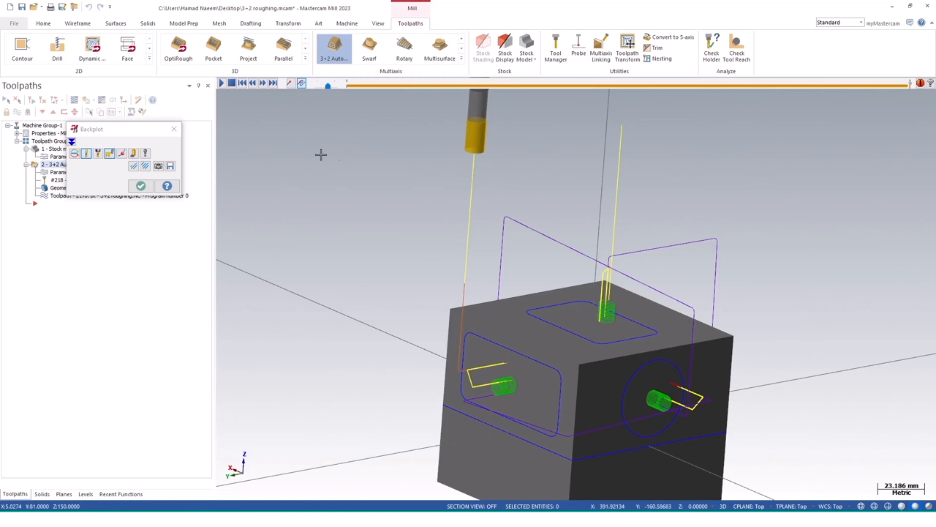
left_click(141, 186)
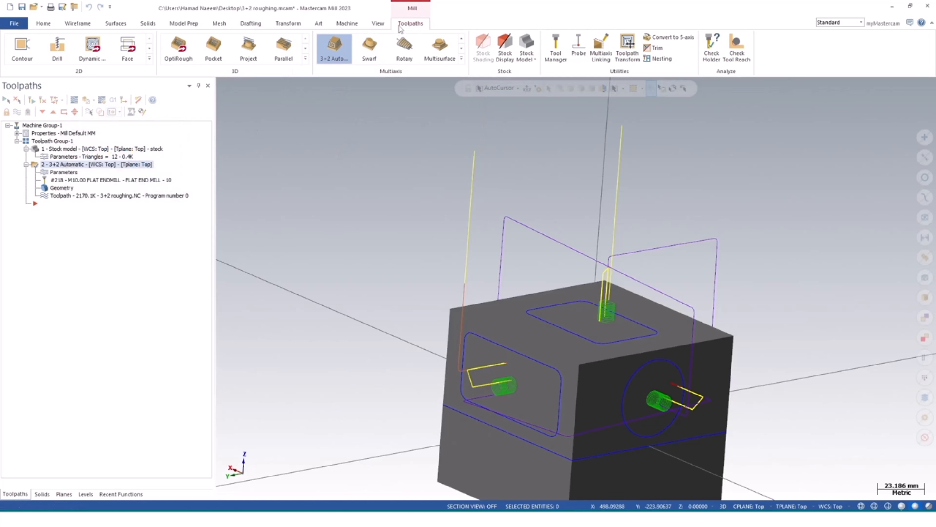
Open the machine simulation in Backplot mode, show the workpiece and toolpath, and switch the display from Machine to Workpiece / Stock.
left_click(348, 24)
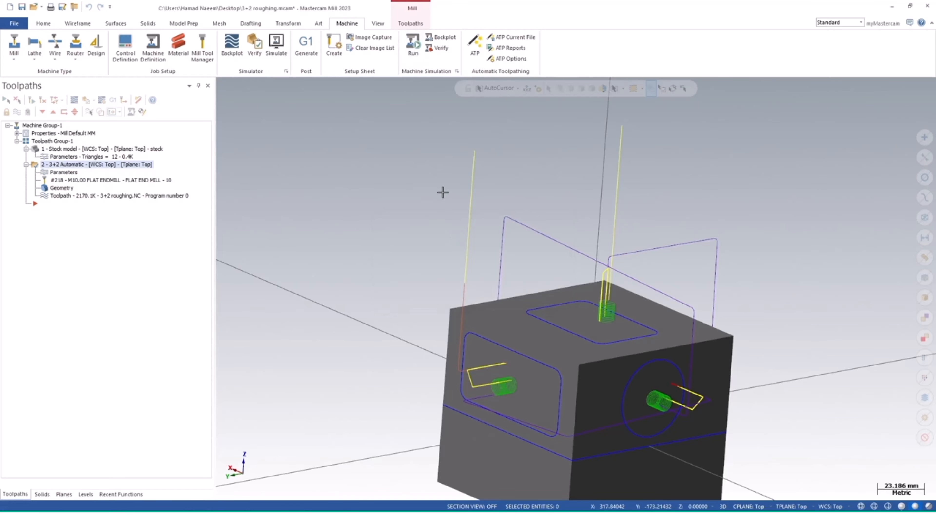
scroll(484, 311, "down", 8)
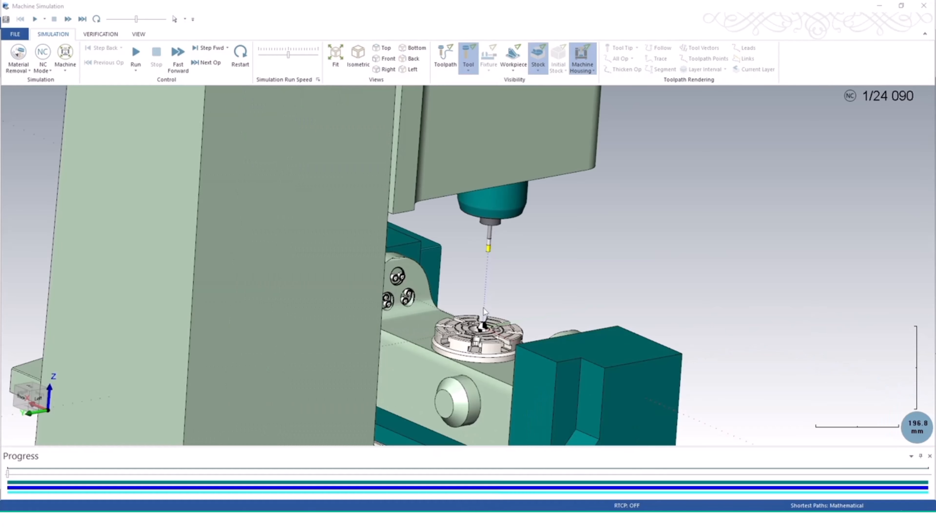
middle_click_drag(489, 324, 310, 317)
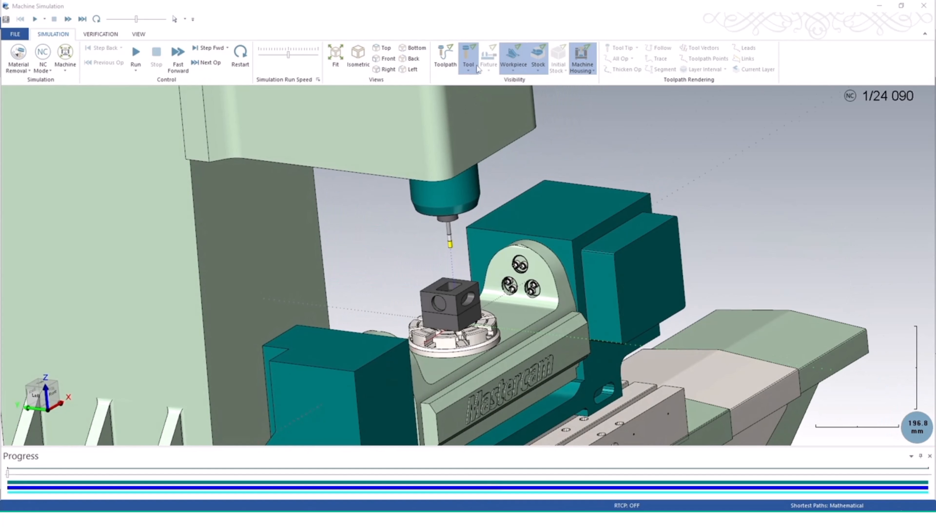
left_click(439, 65)
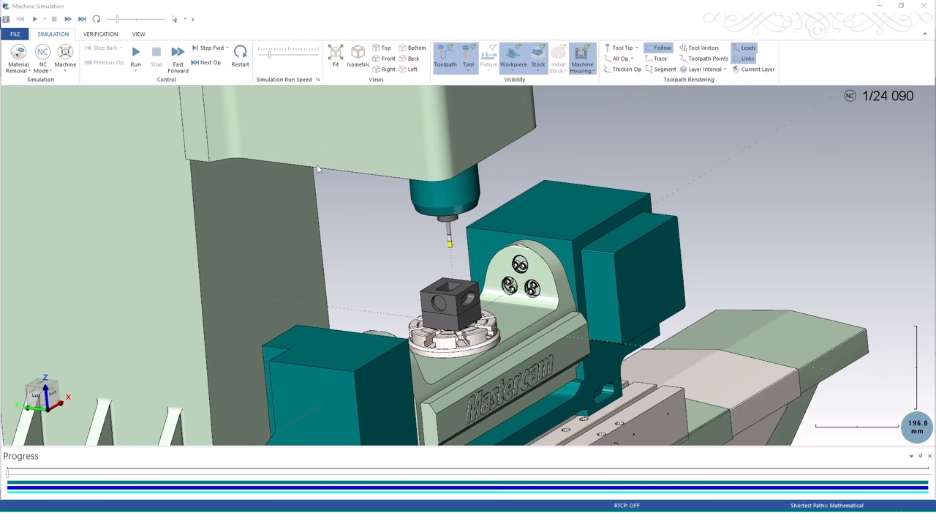
left_click(28, 71)
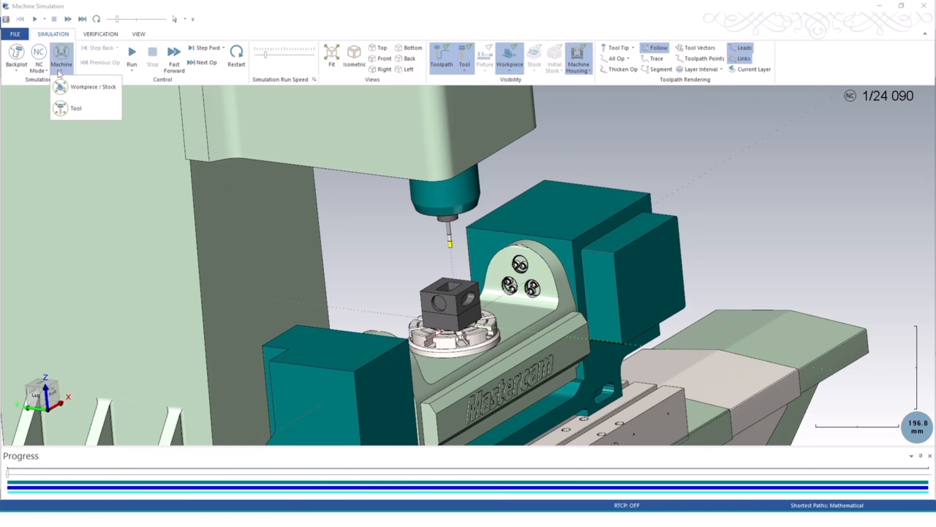
left_click(64, 86)
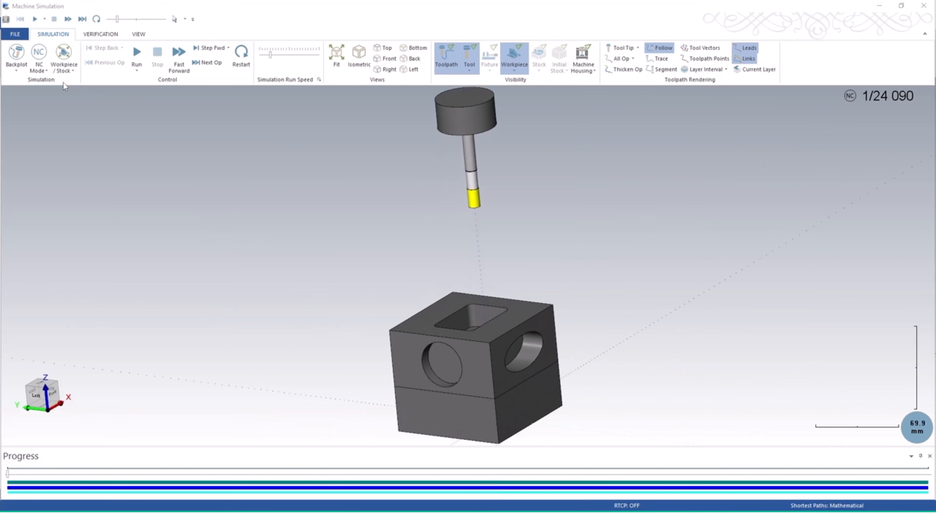
Switch the simulation display to Tool and then to Machine to bring the full machine into the simulation.
left_click(70, 104)
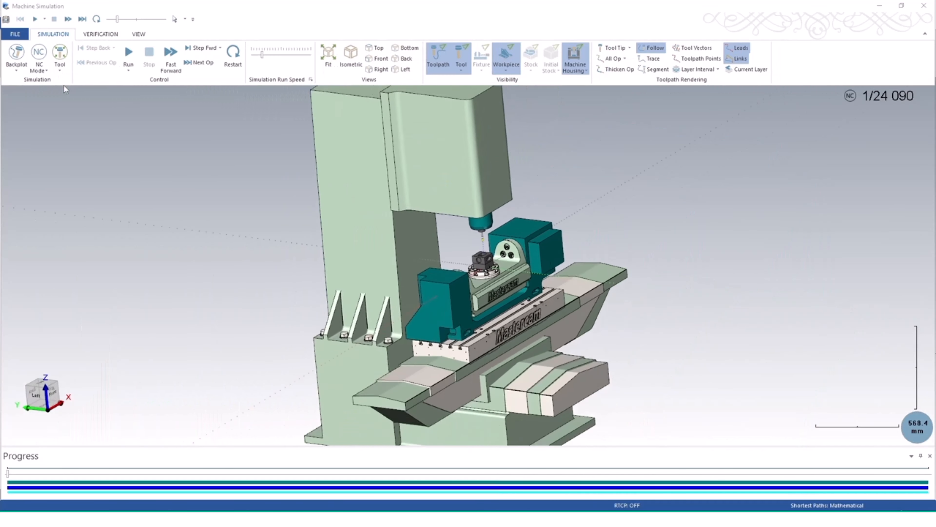
left_click(45, 68)
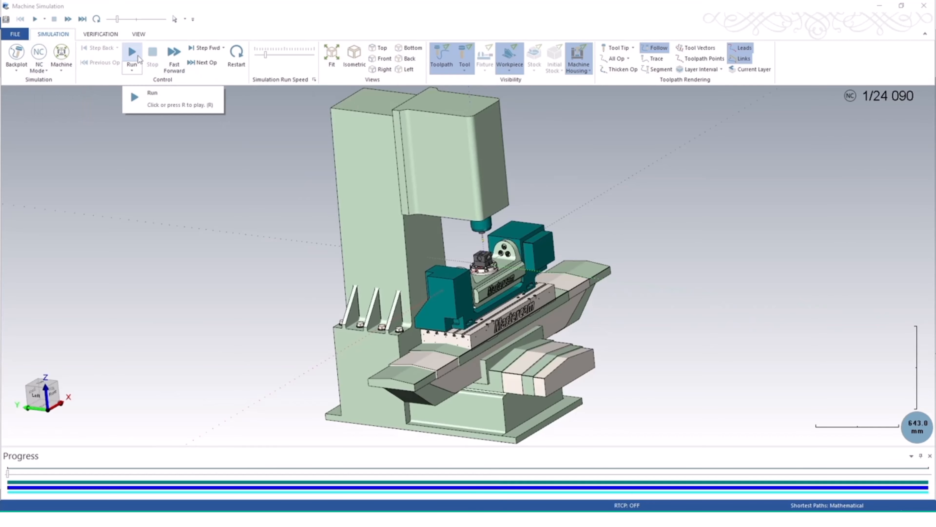
left_click(139, 34)
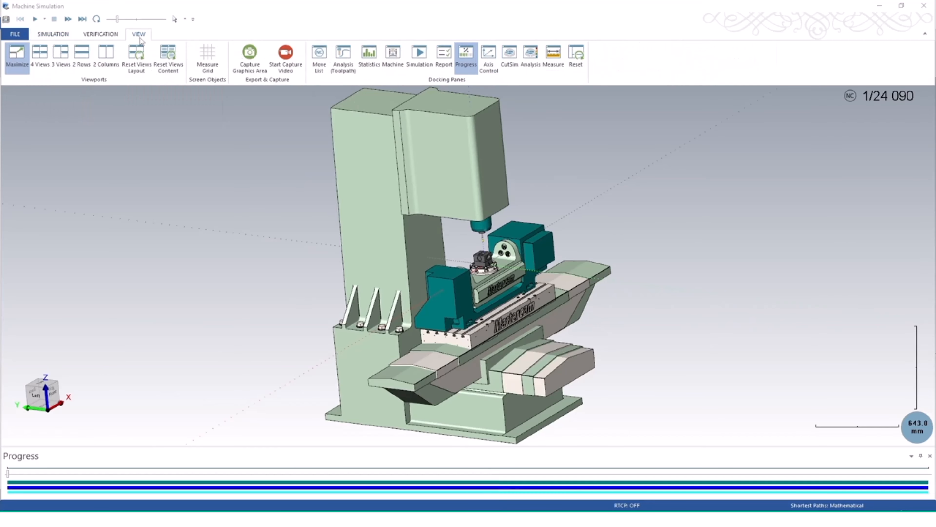
left_click(54, 34)
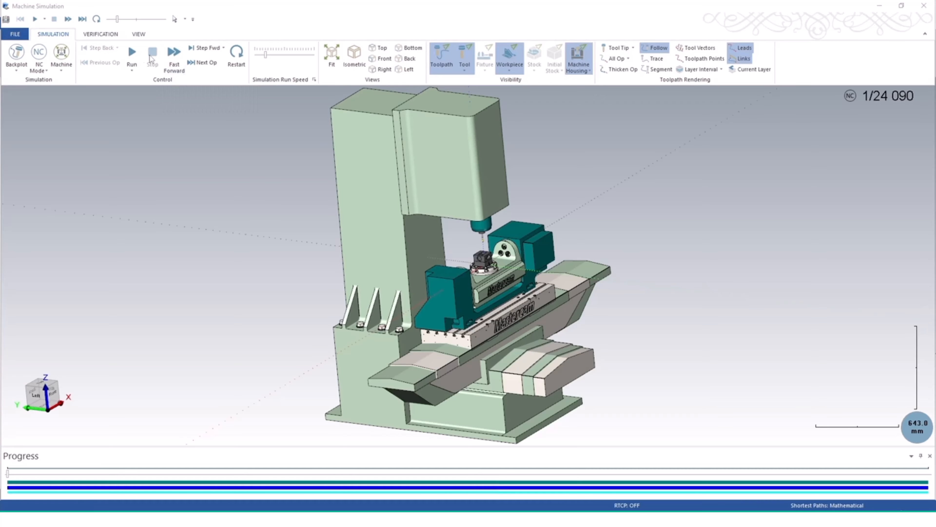
Run the machine simulation and increase its run speed while examining the roughing of the block's top pocket.
scroll(494, 230, "up", 6)
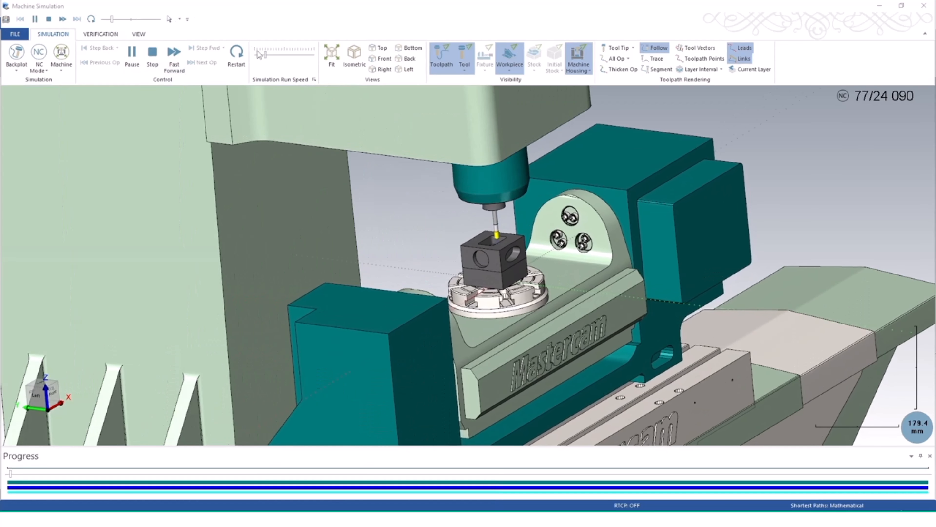
left_click_drag(268, 55, 273, 55)
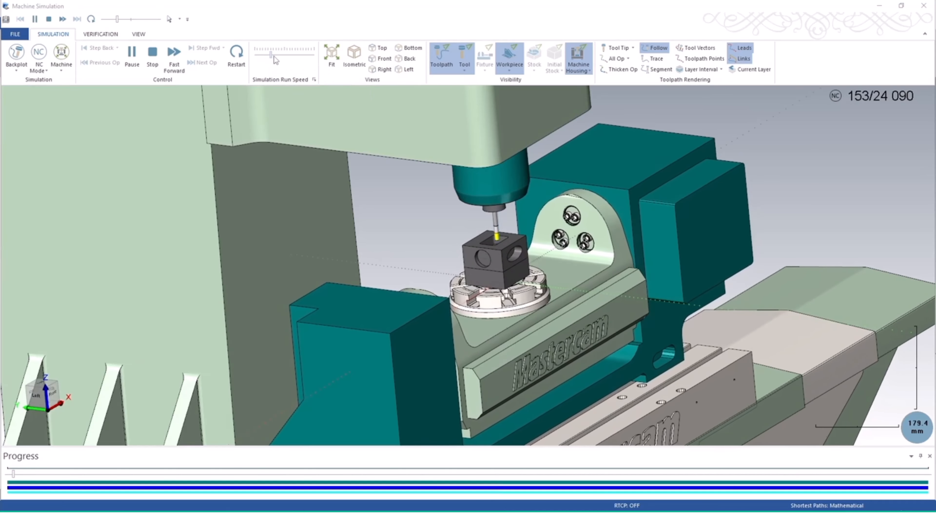
scroll(514, 236, "up", 3)
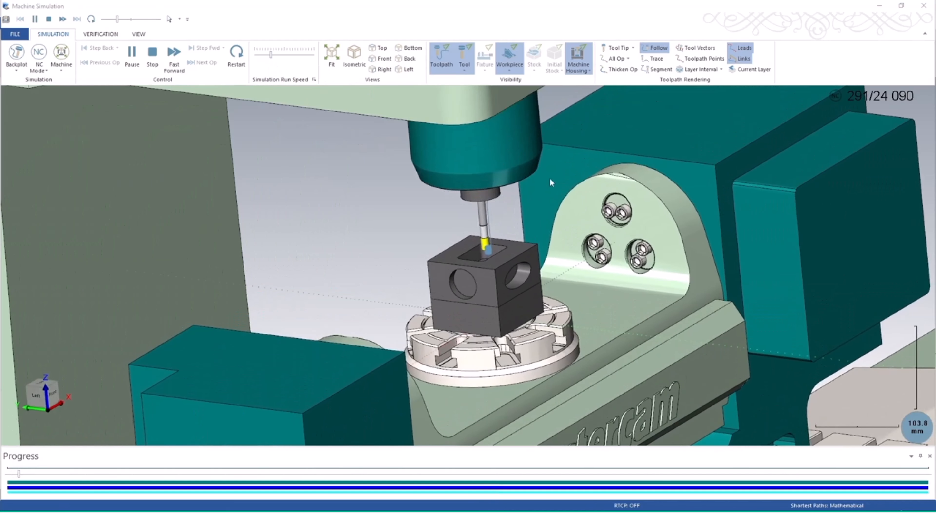
left_click(513, 69)
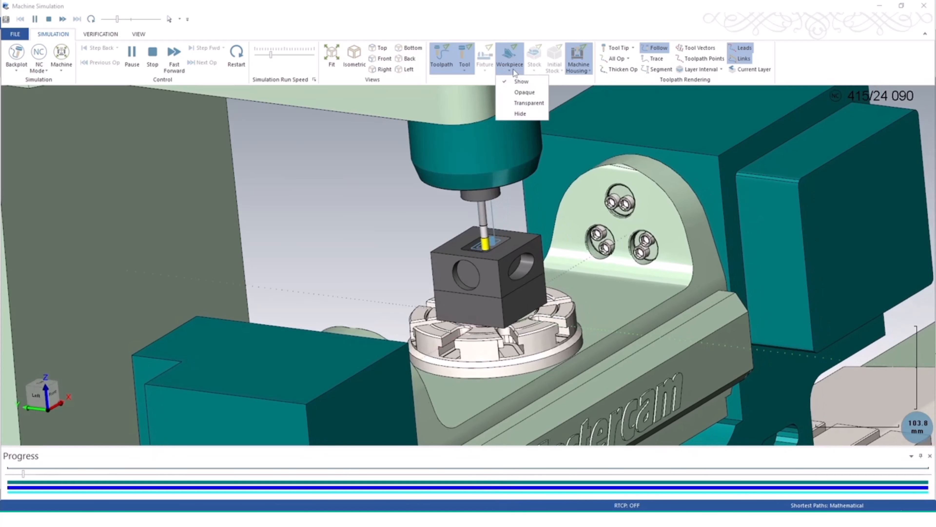
left_click(513, 70)
scroll(484, 251, "up", 3)
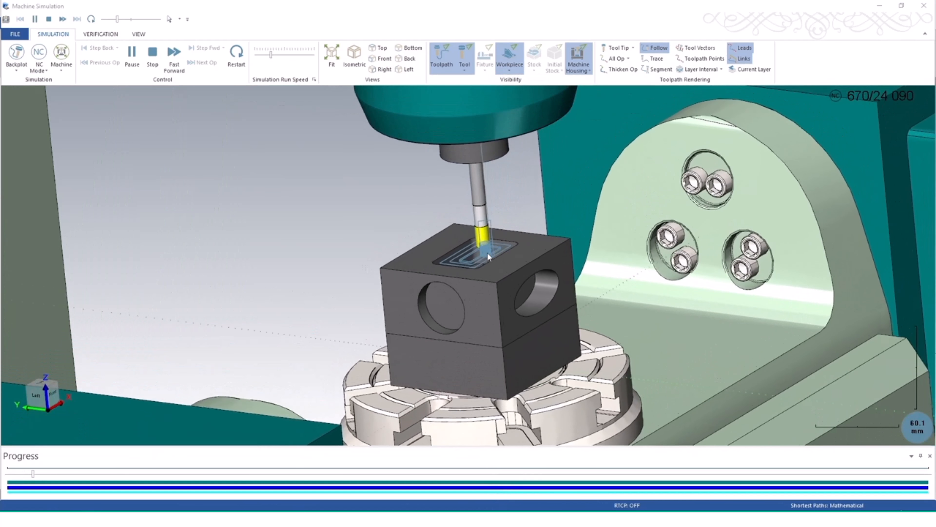
left_click(278, 55)
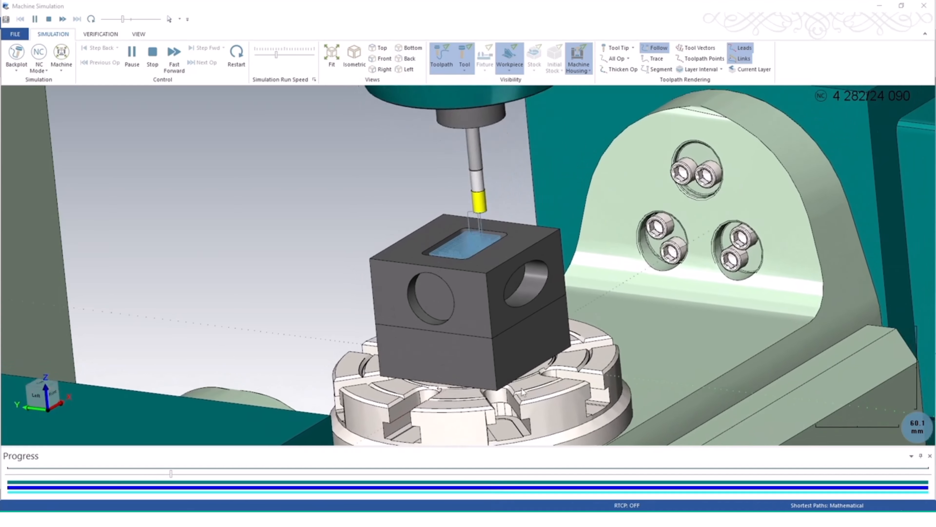
Examine the table rotations and side-face roughing, raising the run speed further to play the simulation through to the end.
scroll(491, 172, "down", 5)
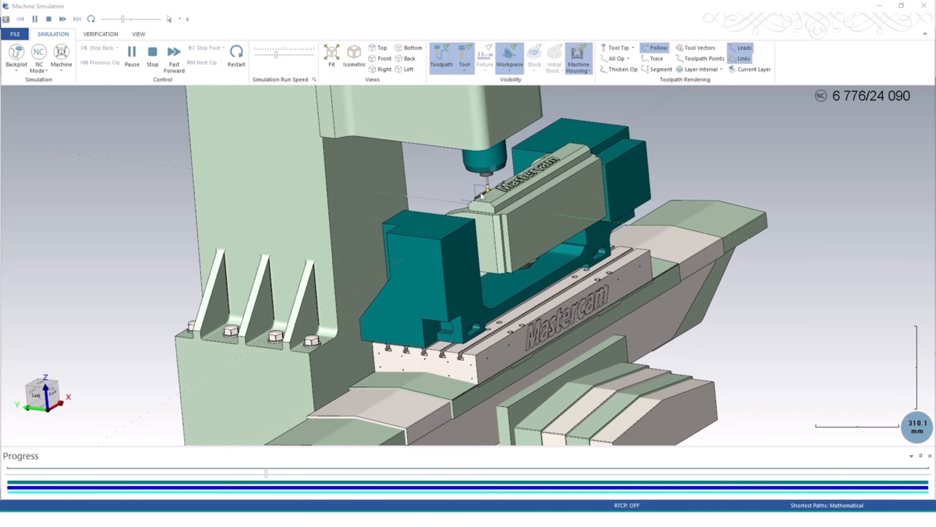
scroll(482, 218, "up", 6)
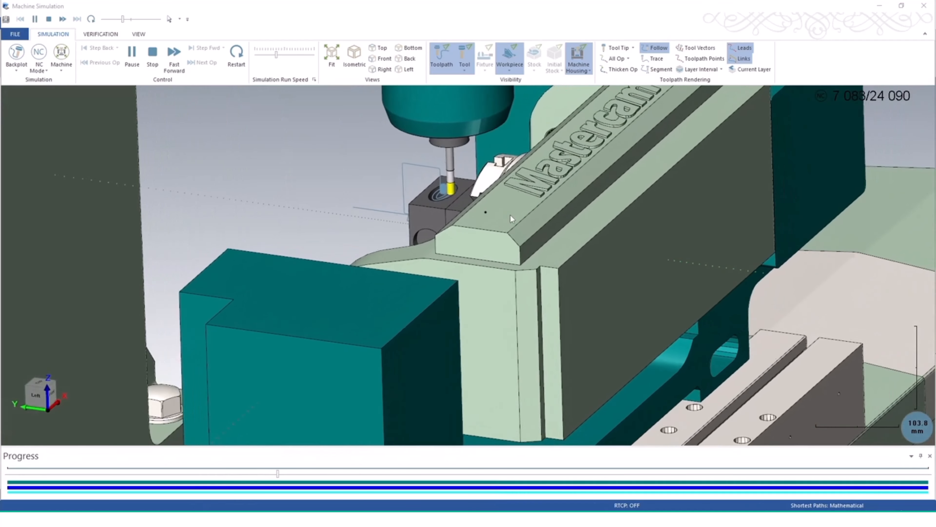
scroll(509, 213, "down", 3)
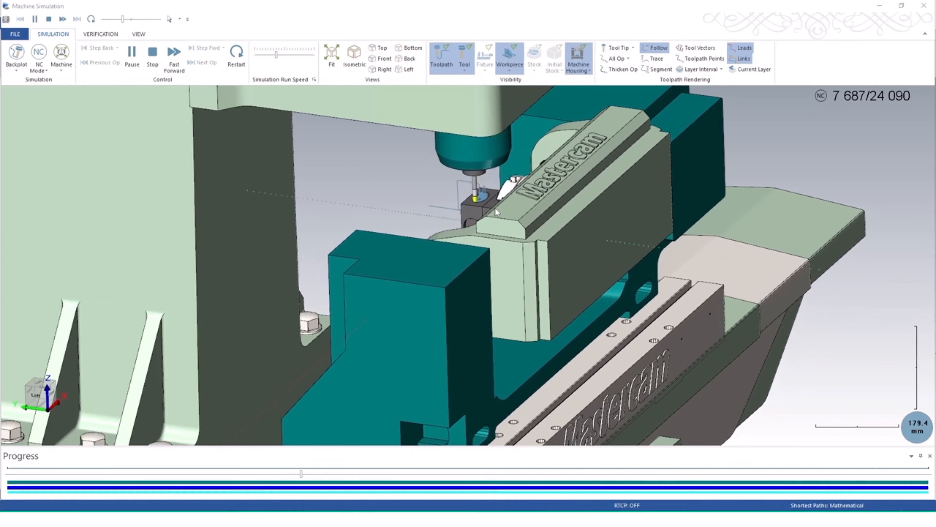
left_click(285, 56)
left_click(297, 57)
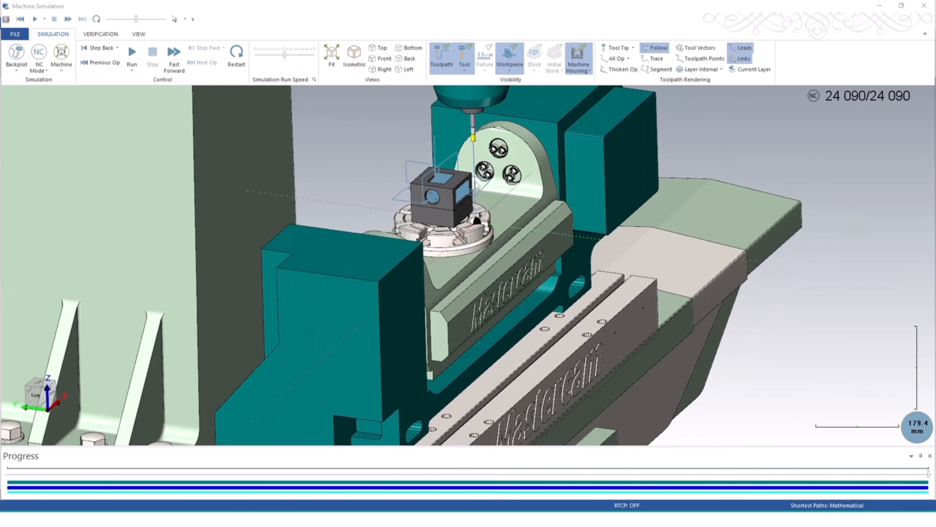
scroll(532, 244, "down", 4)
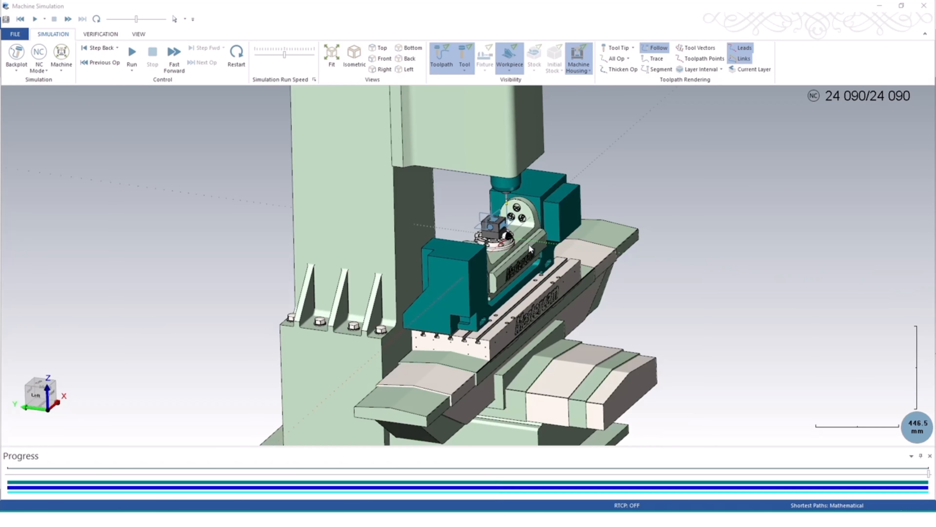
middle_click_drag(528, 244, 475, 286)
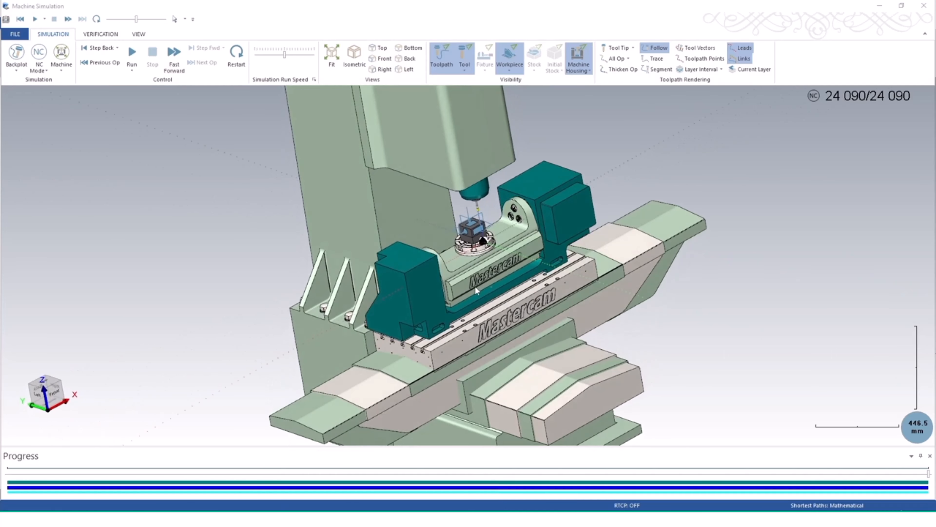